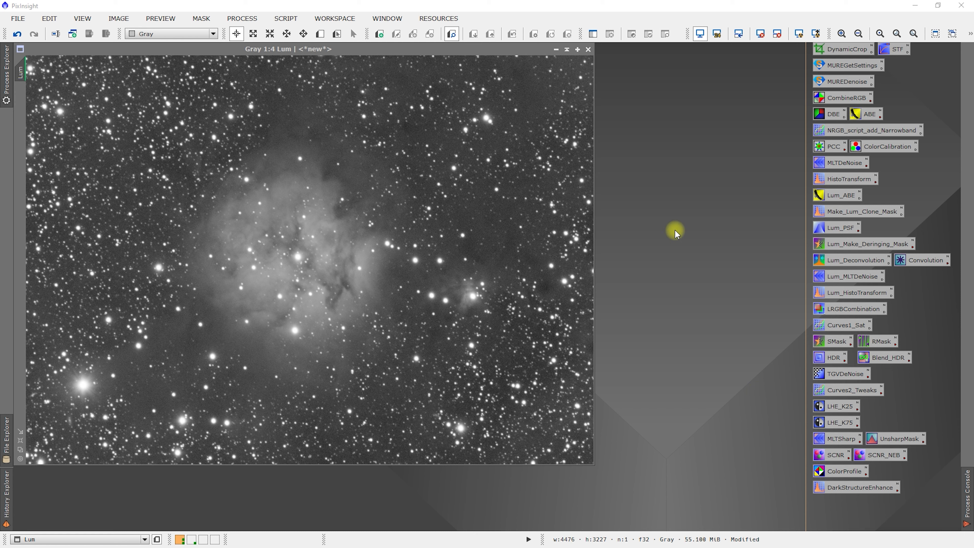
- Launch the MureDenoise script for the Lum image, save its settings as a process icon on the workspace below the image, and close it
{"action": "left_click", "coordinate": [286, 19]}
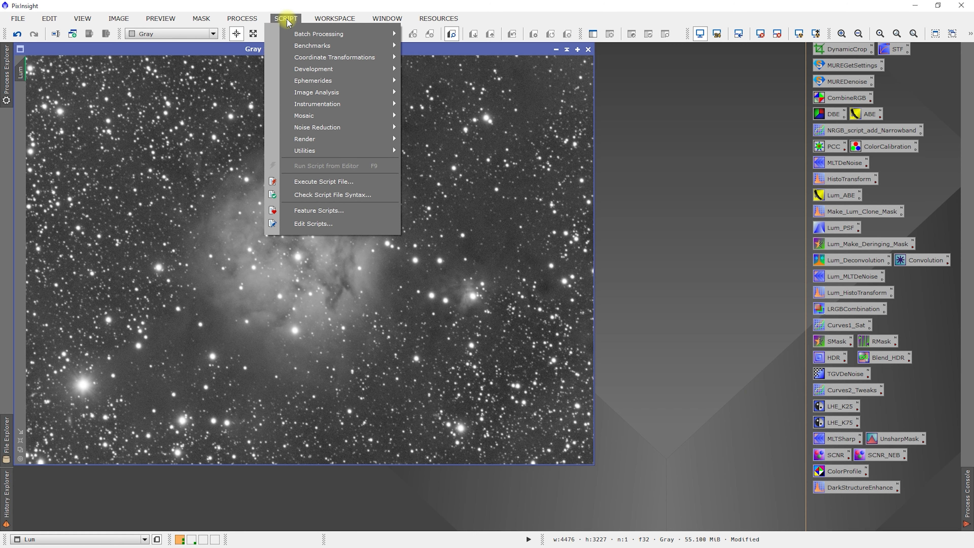
{"action": "mouse_move", "coordinate": [324, 150]}
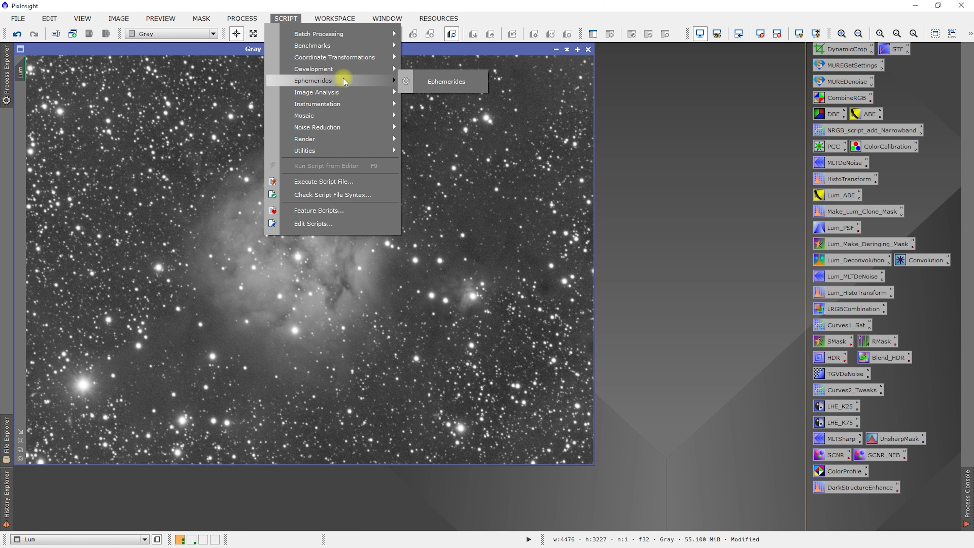
{"action": "mouse_move", "coordinate": [346, 94]}
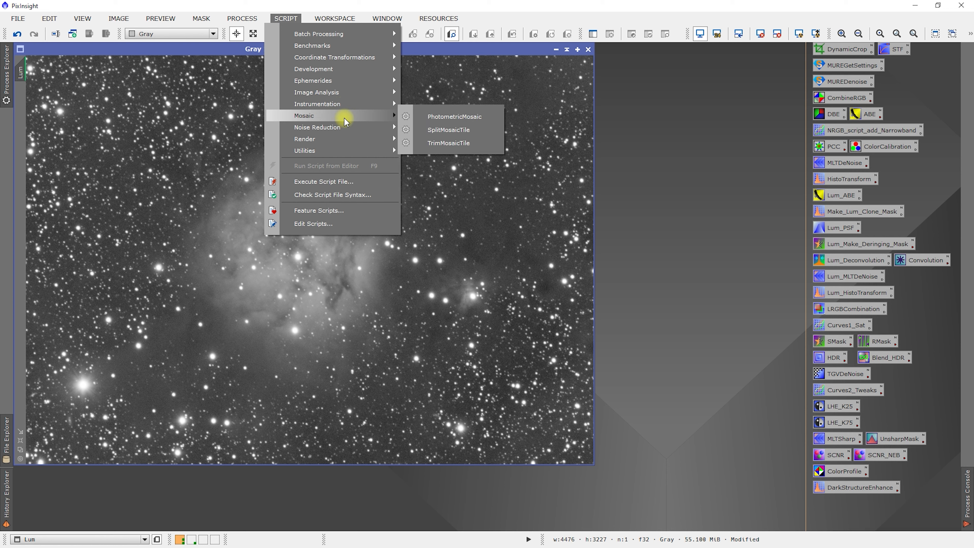
{"action": "mouse_move", "coordinate": [346, 130]}
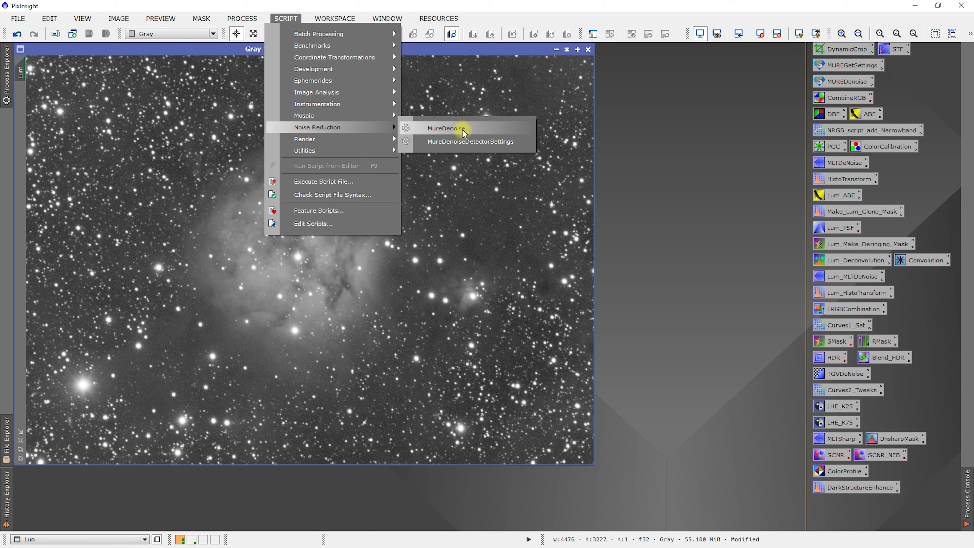
{"action": "left_click", "coordinate": [450, 129]}
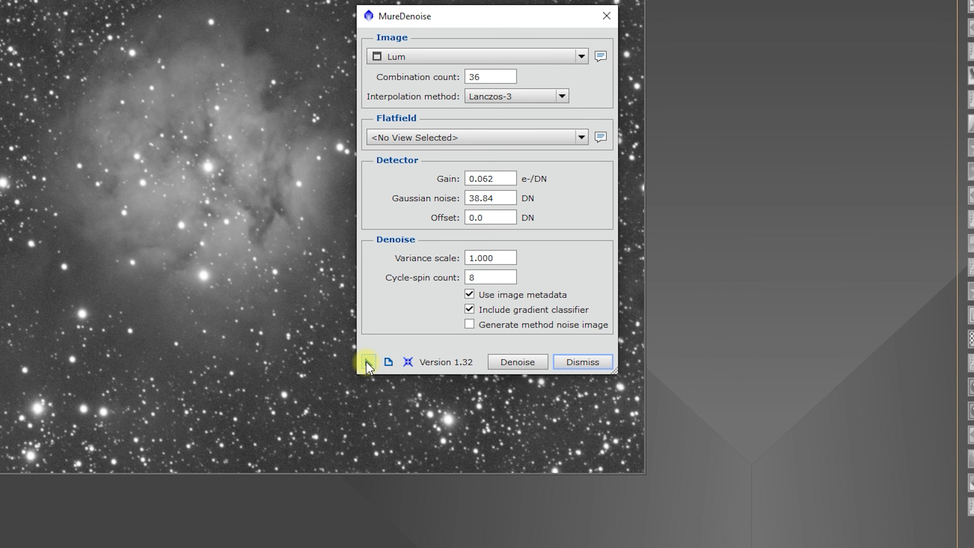
{"action": "left_click_drag", "start_coordinate": [366, 362], "coordinate": [273, 532]}
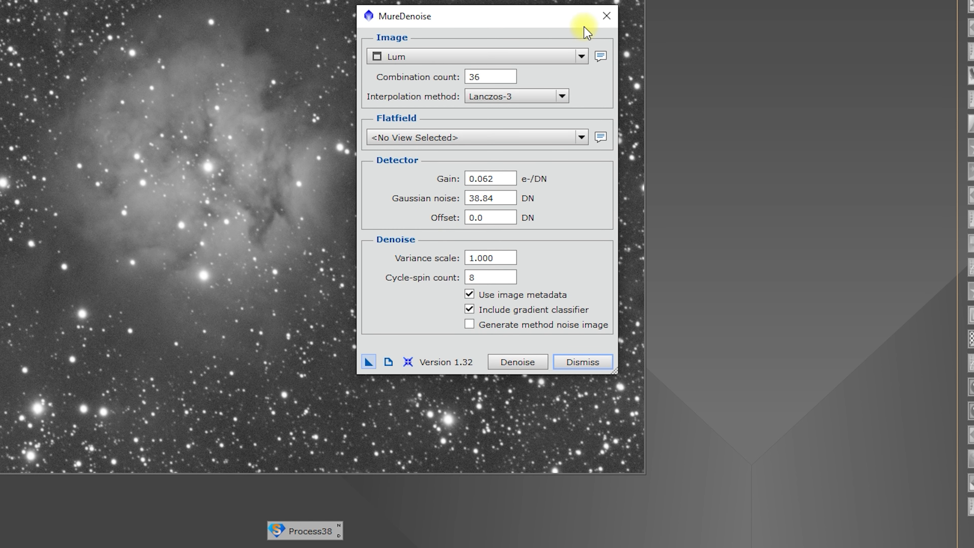
{"action": "left_click", "coordinate": [619, 19]}
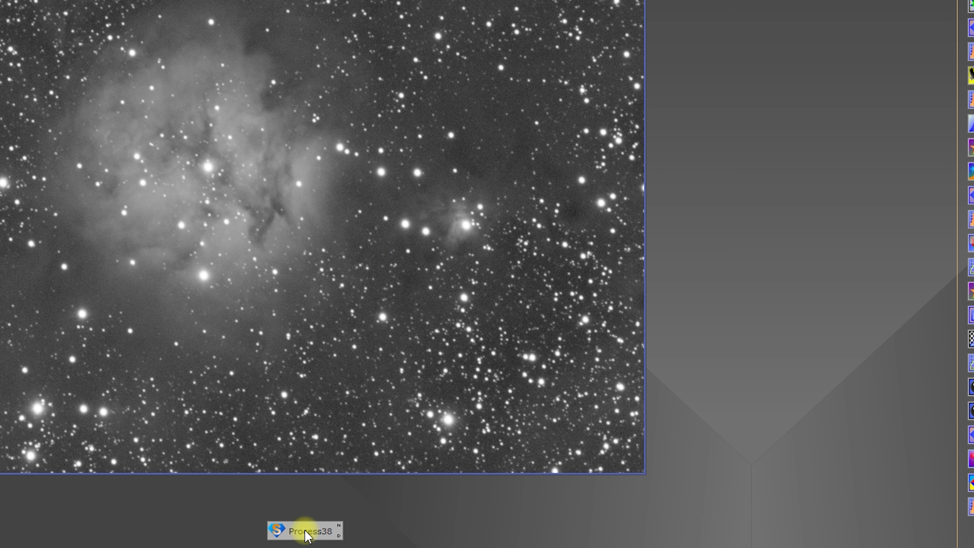
- Inspect the script parameters stored in the new MureDenoise process icon and close the parameter window
{"action": "double_click", "coordinate": [318, 532]}
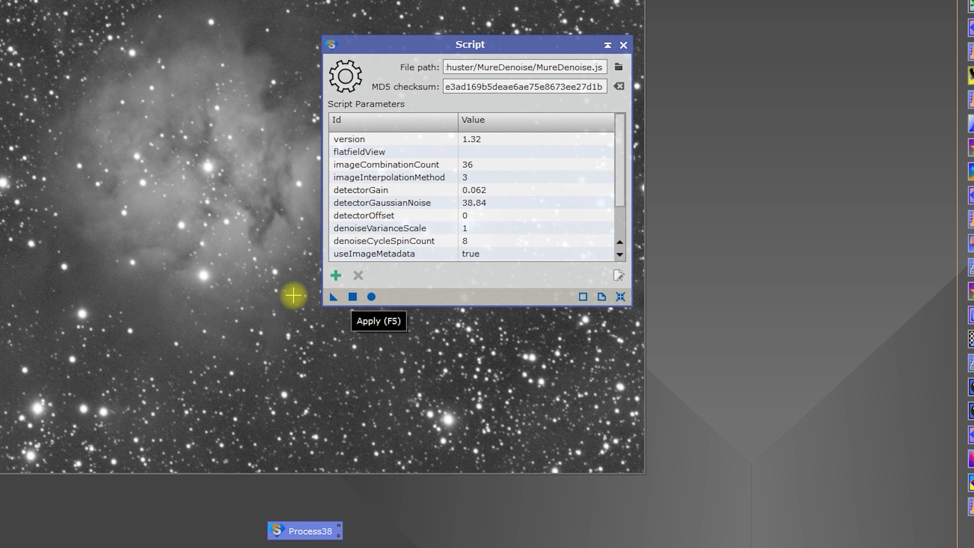
{"action": "left_click", "coordinate": [624, 45]}
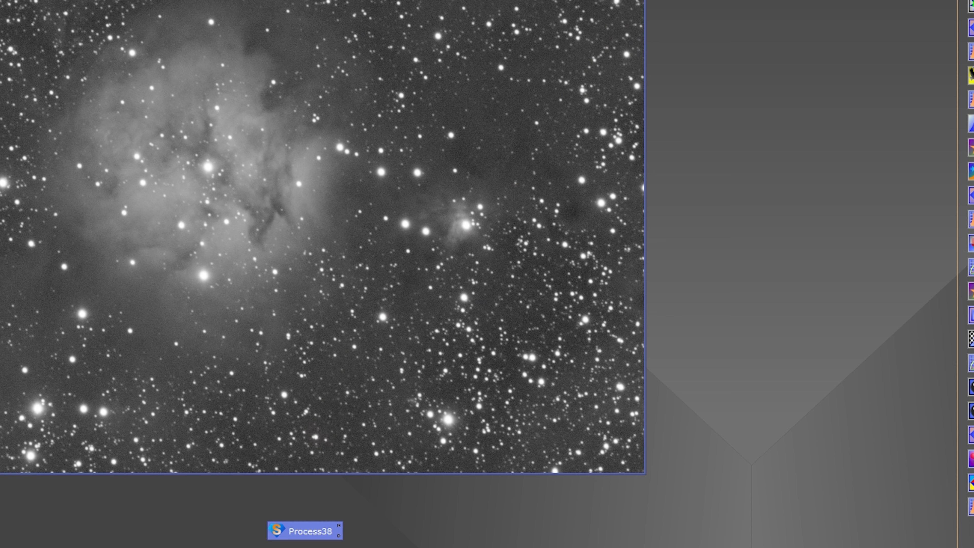
{"action": "left_click", "coordinate": [173, 1]}
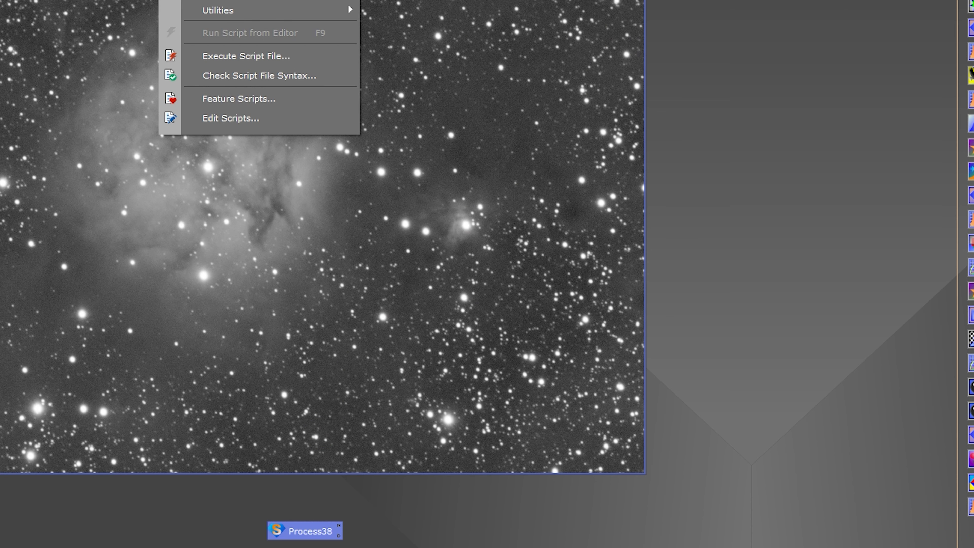
{"action": "mouse_move", "coordinate": [245, 1]}
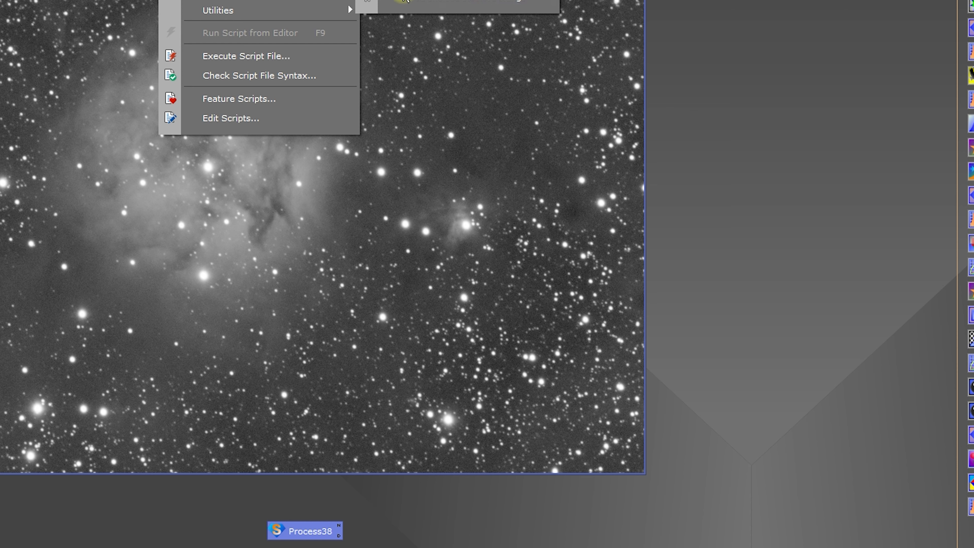
{"action": "left_click", "coordinate": [419, 510]}
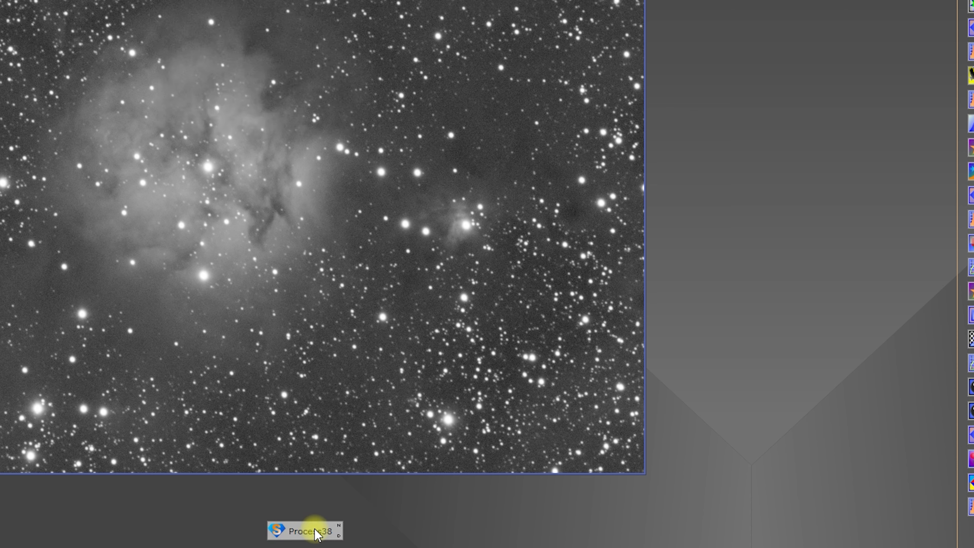
- Execute the new MureDenoise process icon in the global context, close the script's dialog, and delete the icon from the workspace
{"action": "right_click", "coordinate": [295, 531]}
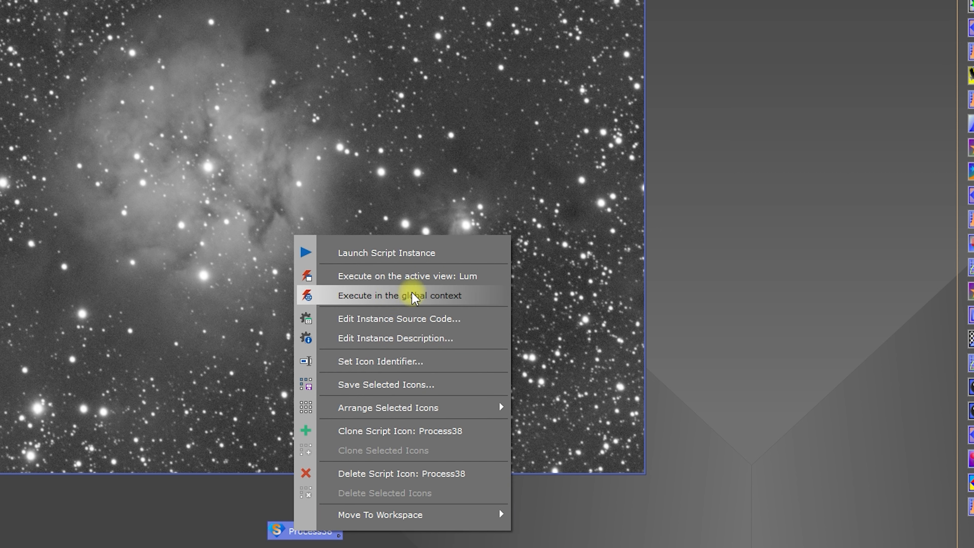
{"action": "left_click", "coordinate": [445, 296]}
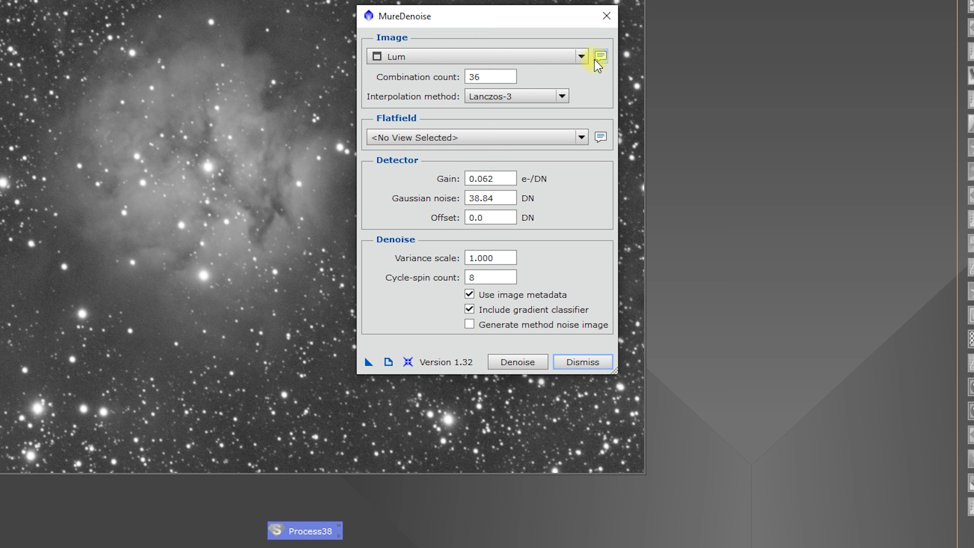
{"action": "left_click", "coordinate": [602, 20]}
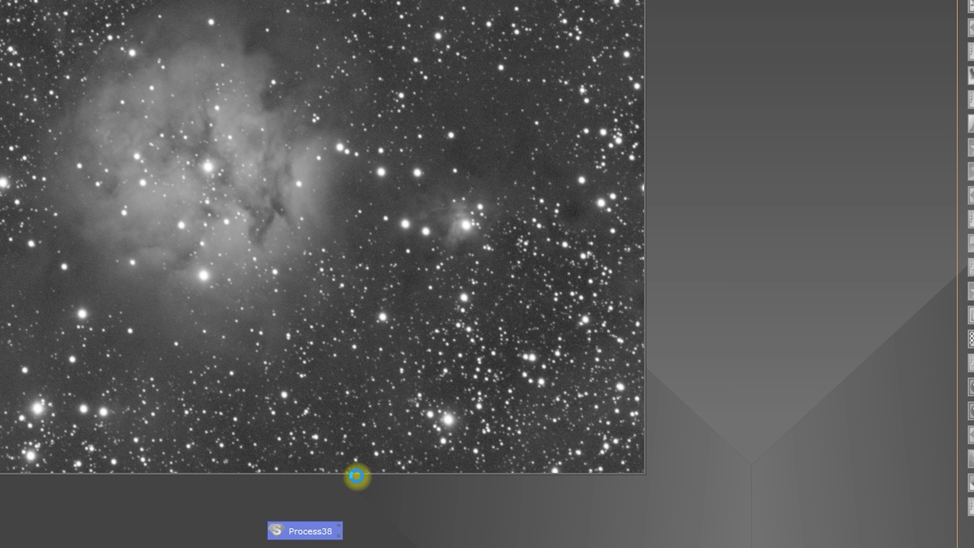
{"action": "right_click", "coordinate": [309, 533]}
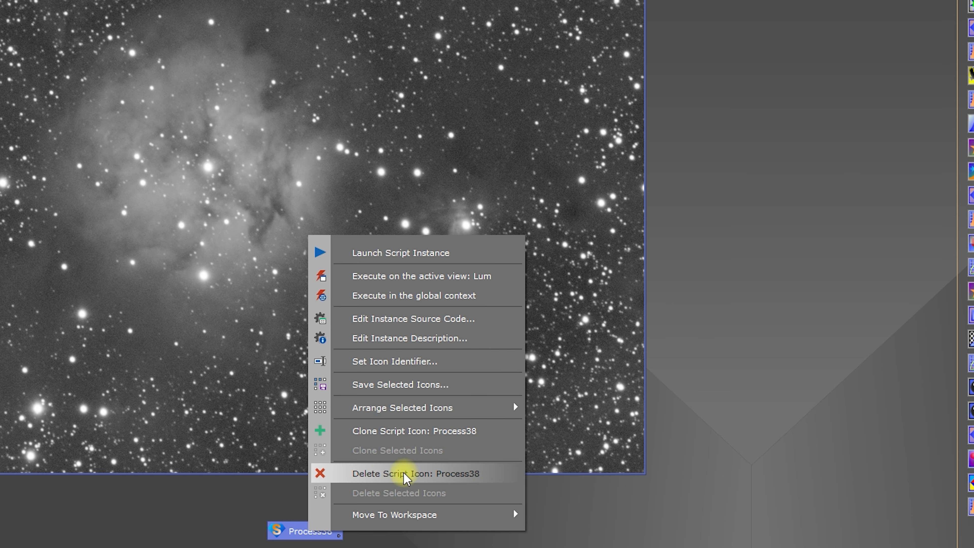
{"action": "left_click", "coordinate": [374, 474]}
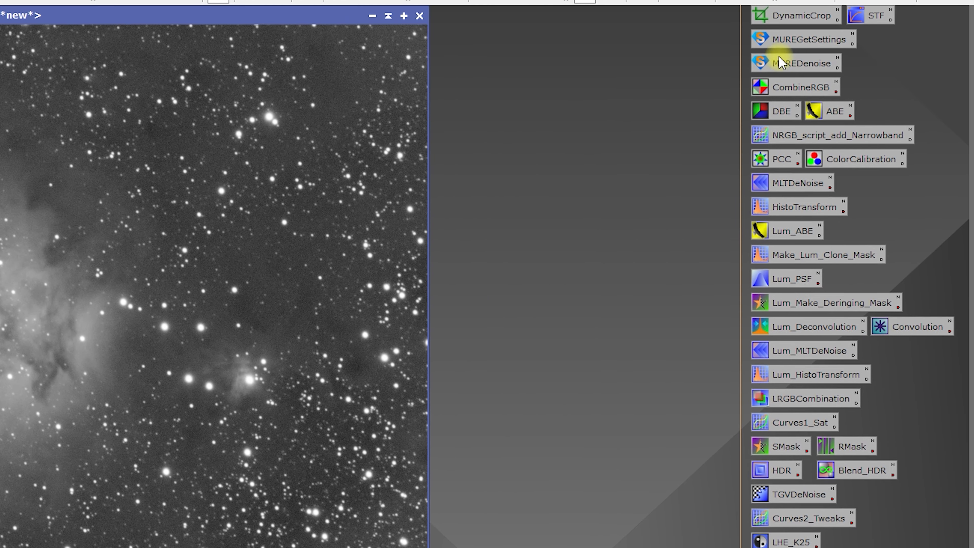
- Execute the saved MUREDenoise icon in the global context to view its stored settings, and close the dialog
{"action": "right_click", "coordinate": [781, 63]}
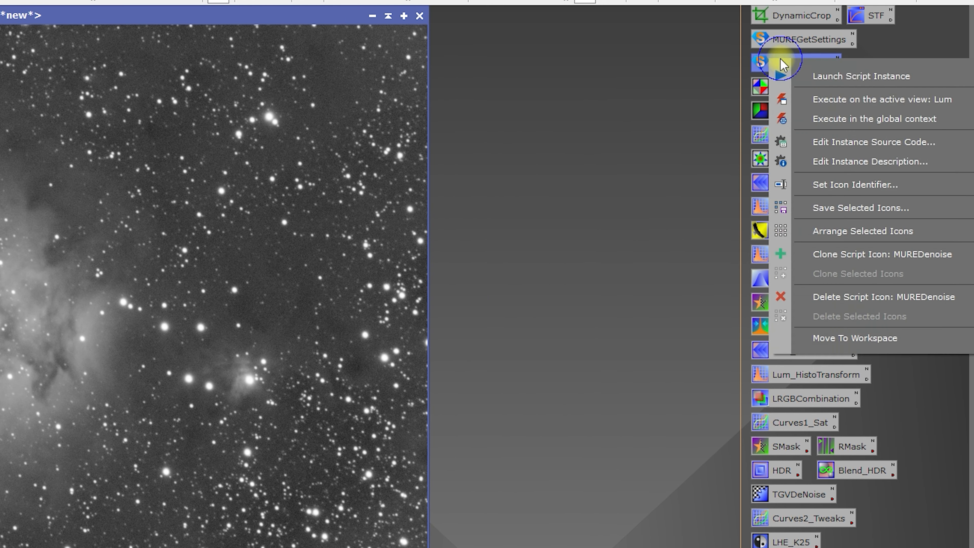
{"action": "left_click", "coordinate": [814, 121]}
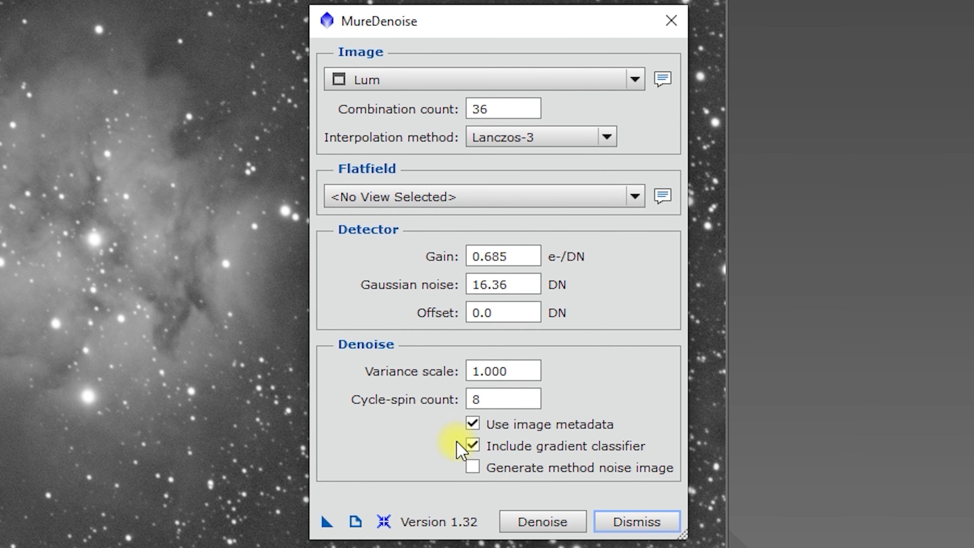
{"action": "left_click", "coordinate": [674, 24]}
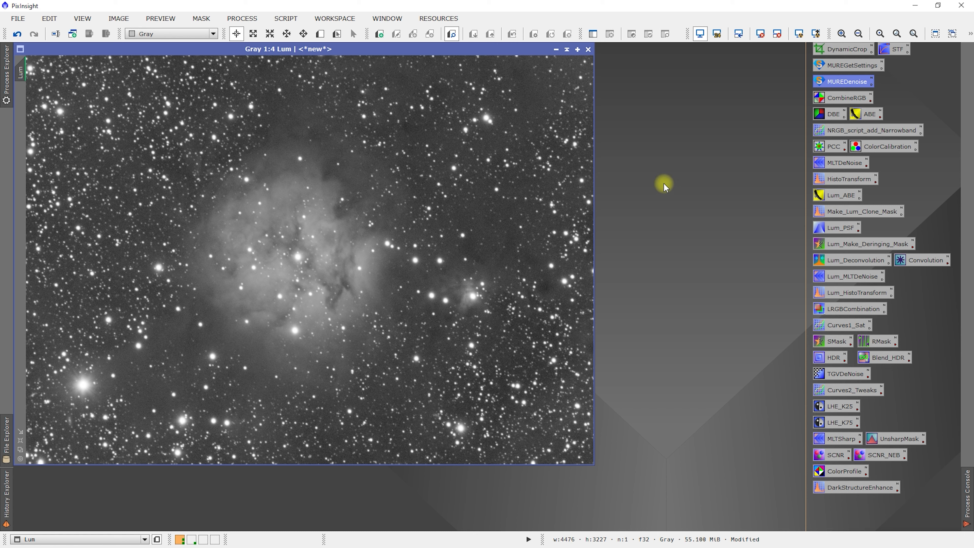
- View the DarkStructureEnhance script's parameters without applying it, and inspect the process that the DarkStructureEnhance icon opens
{"action": "left_click", "coordinate": [285, 19]}
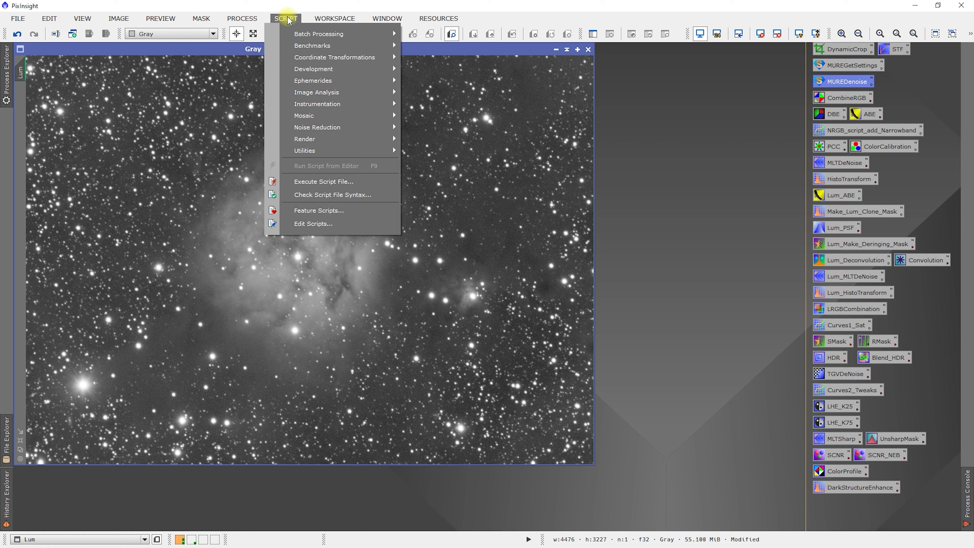
{"action": "mouse_move", "coordinate": [339, 156]}
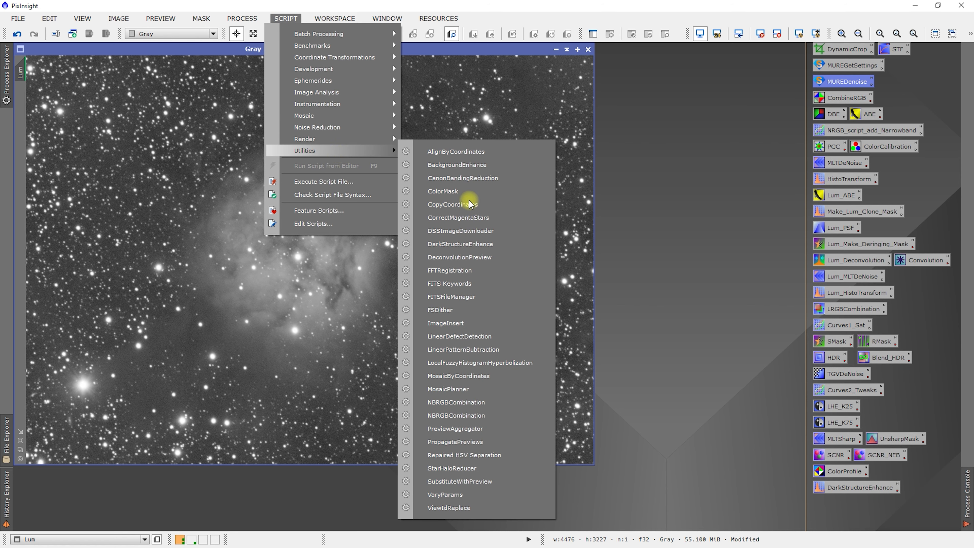
{"action": "left_click", "coordinate": [452, 245]}
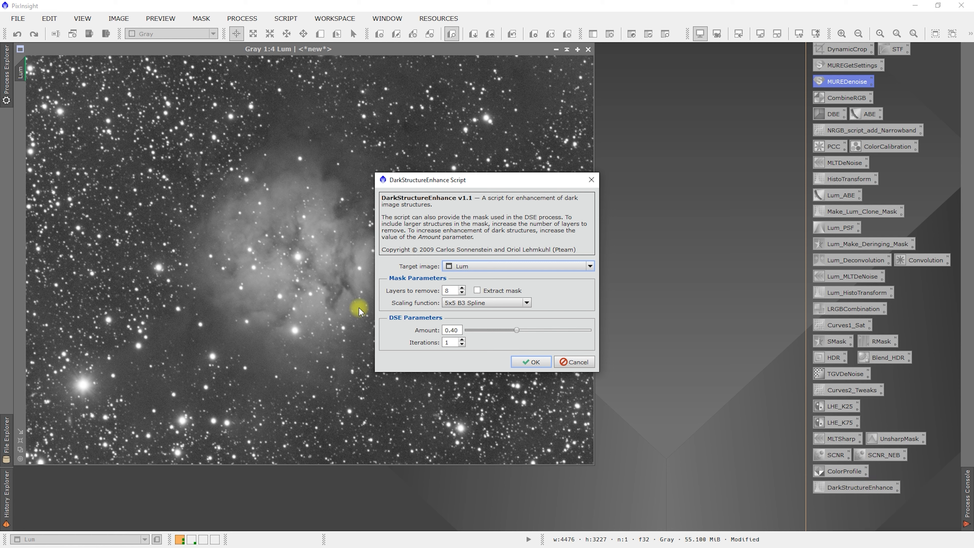
{"action": "left_click", "coordinate": [576, 362]}
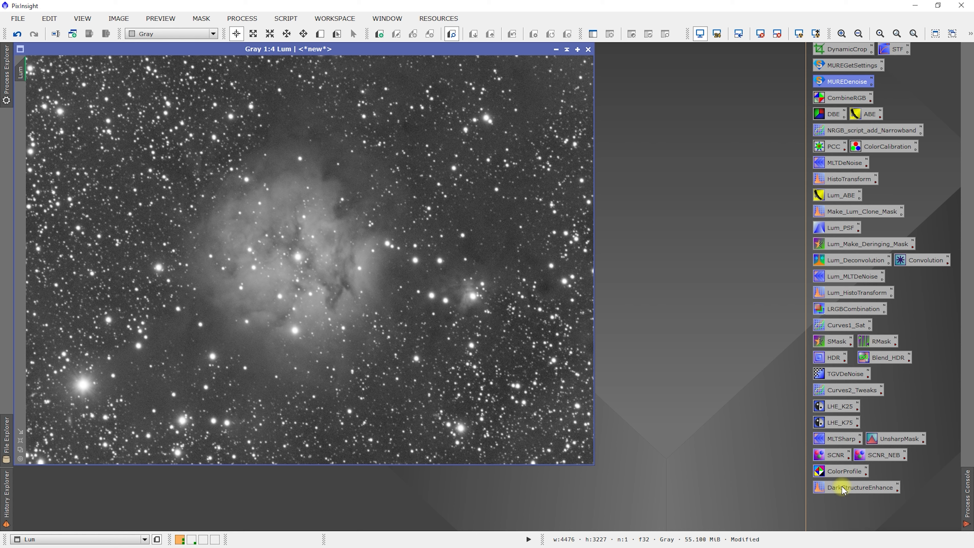
{"action": "double_click", "coordinate": [842, 487]}
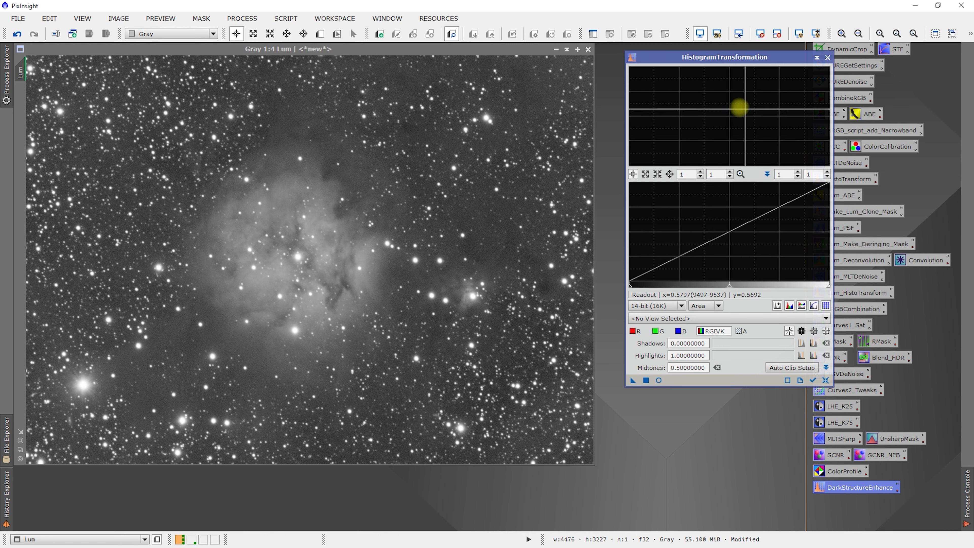
{"action": "left_click", "coordinate": [828, 57]}
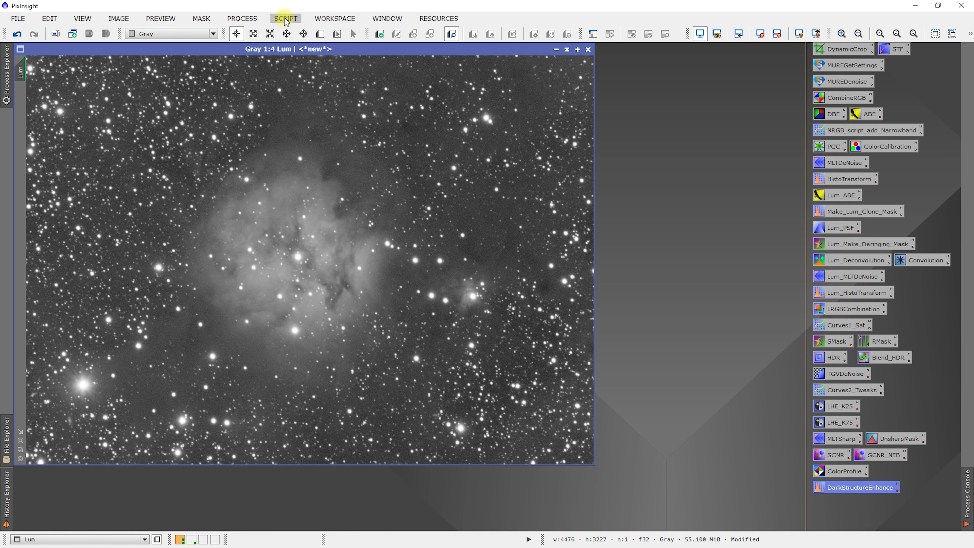
- Compare the DarkStructureEnhance script dialog again with the HistogramTransformation window its placeholder icon opens, closing both without applying anything
{"action": "left_click", "coordinate": [296, 20]}
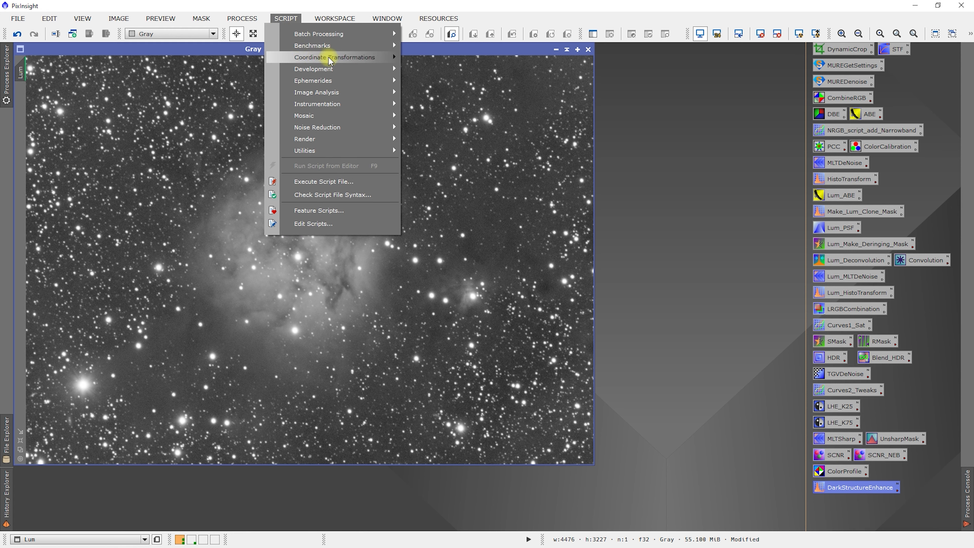
{"action": "mouse_move", "coordinate": [382, 151]}
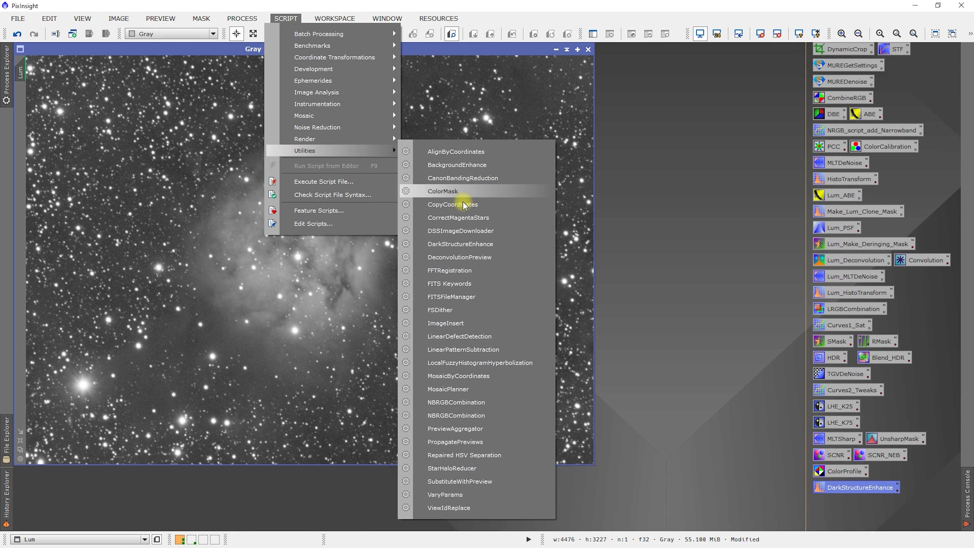
{"action": "left_click", "coordinate": [458, 247]}
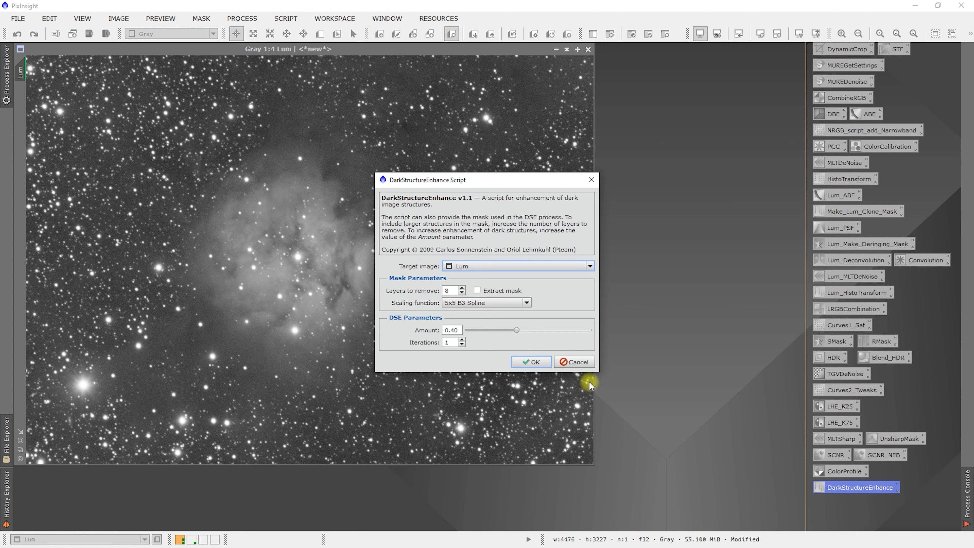
{"action": "left_click", "coordinate": [573, 362]}
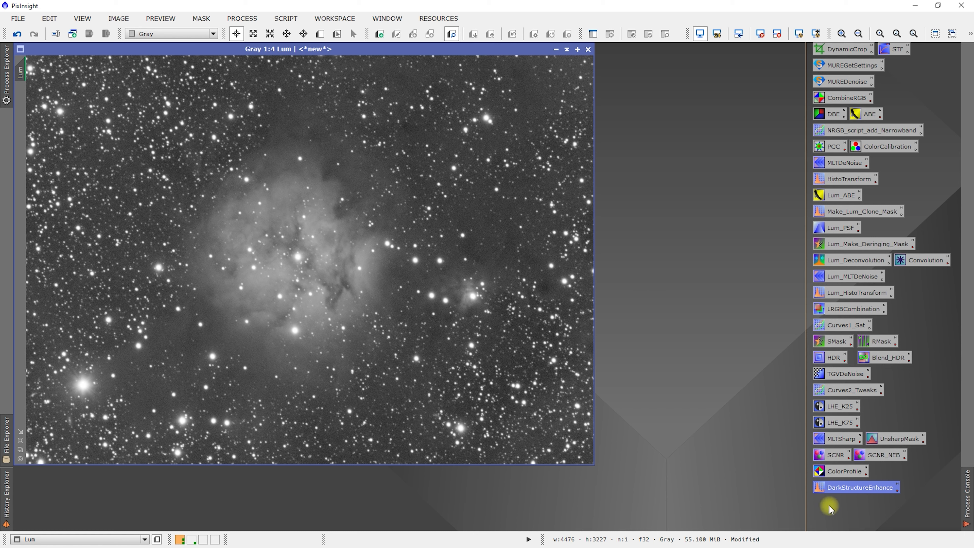
{"action": "left_click", "coordinate": [717, 324]}
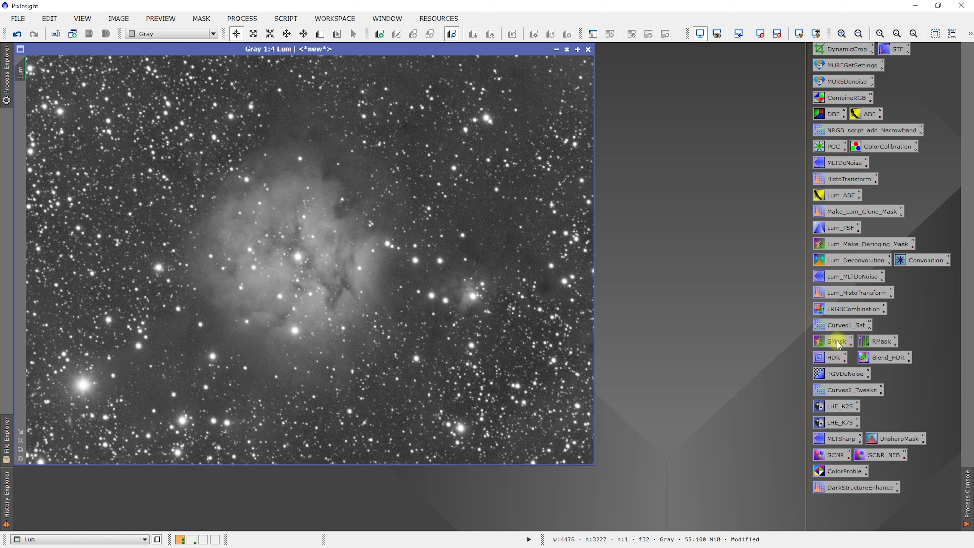
{"action": "double_click", "coordinate": [841, 491]}
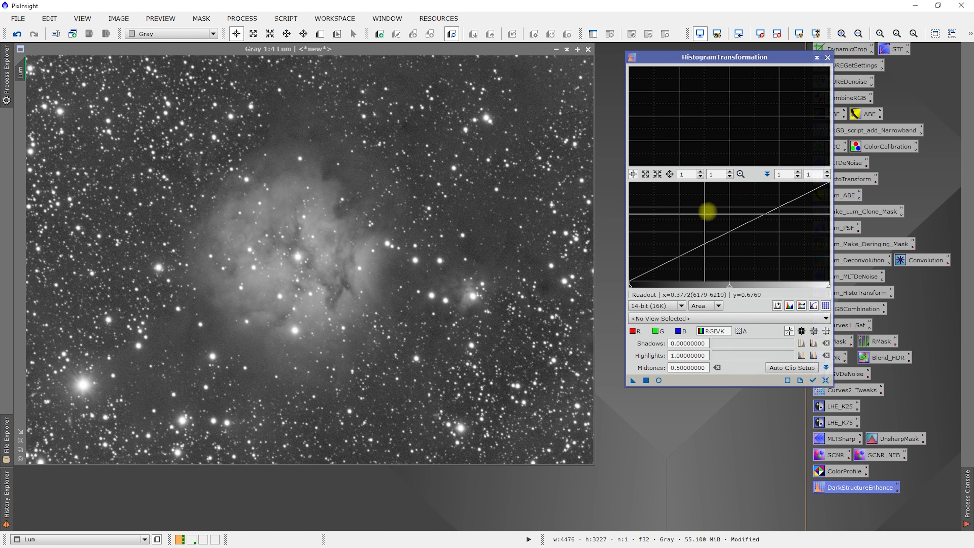
{"action": "left_click", "coordinate": [827, 59]}
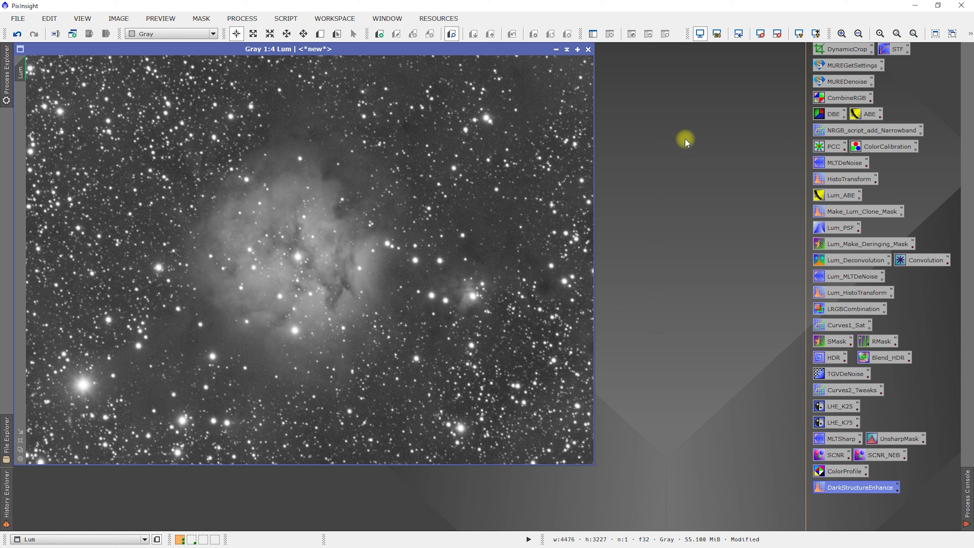
- Execute the MUREGetSettings icon in the global context, examine the calibration frame and detector inputs it requires, and close its dialog
{"action": "right_click", "coordinate": [836, 68]}
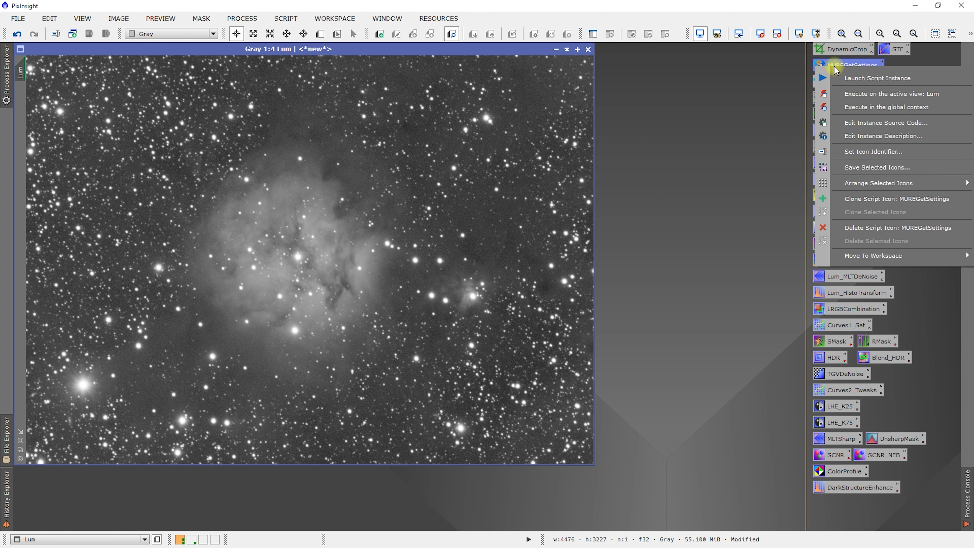
{"action": "left_click", "coordinate": [852, 107]}
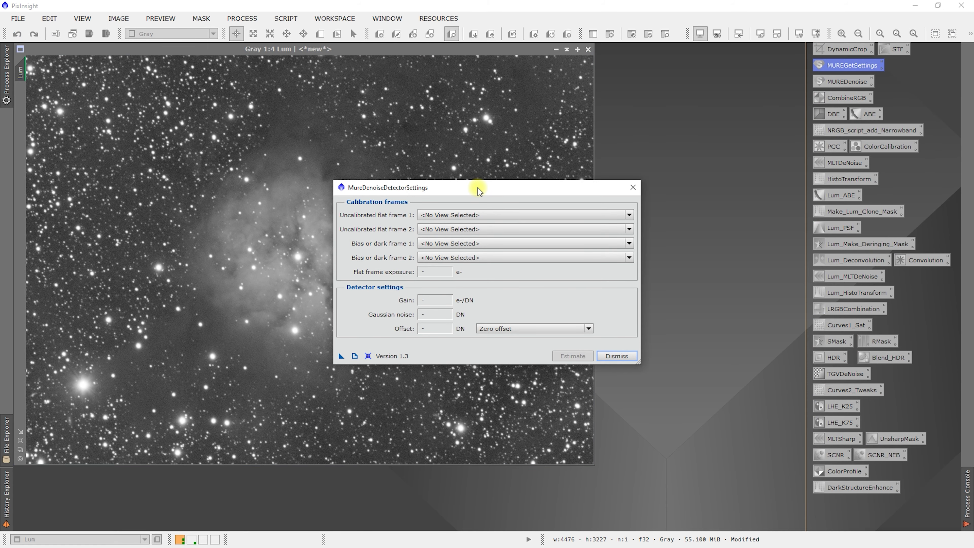
{"action": "left_click_drag", "start_coordinate": [478, 187], "coordinate": [632, 176]}
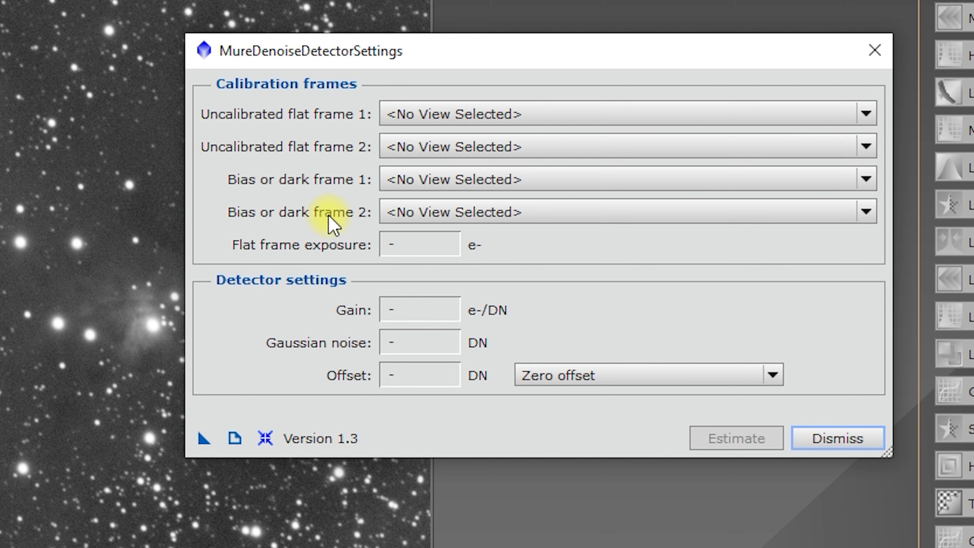
{"action": "mouse_move", "coordinate": [368, 252]}
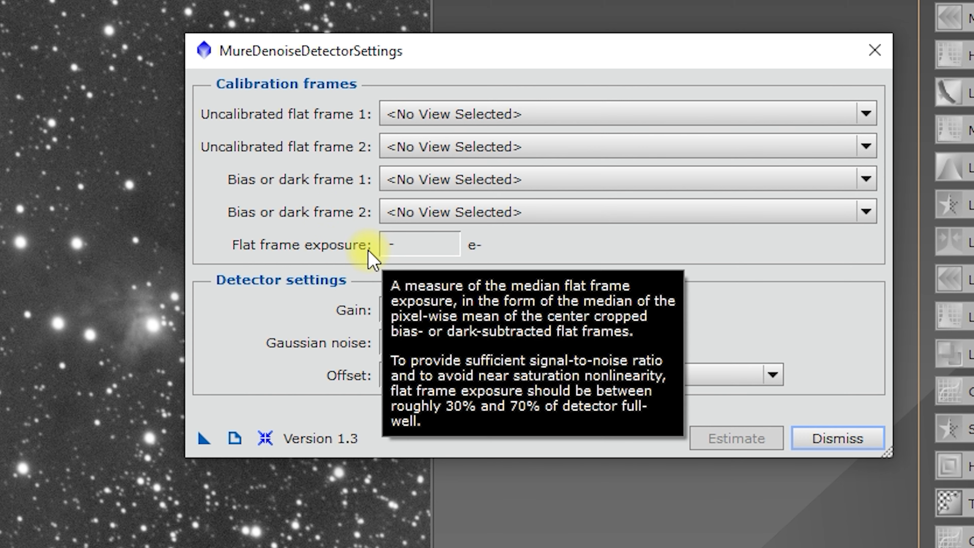
{"action": "mouse_move", "coordinate": [358, 235]}
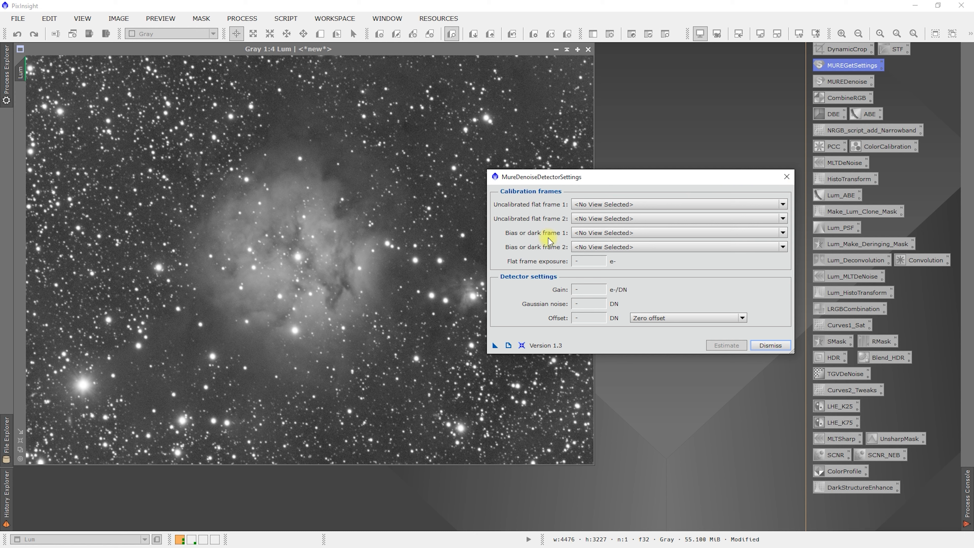
{"action": "left_click", "coordinate": [787, 177]}
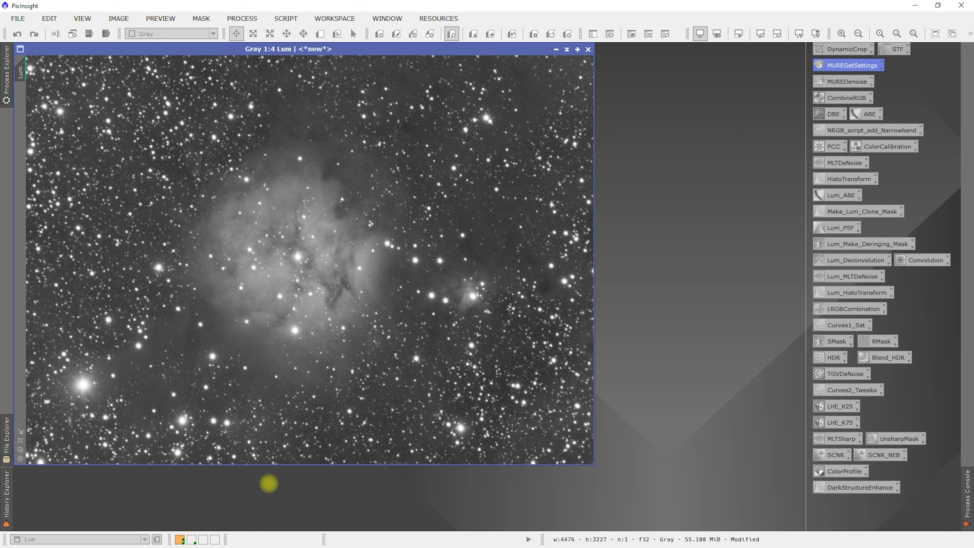
- Switch to the second workspace and browse for images in AstroImaging/Calibration Libraries/Archives/Darks_October_2020/5Minute on the network backup drive
{"action": "left_click", "coordinate": [191, 540]}
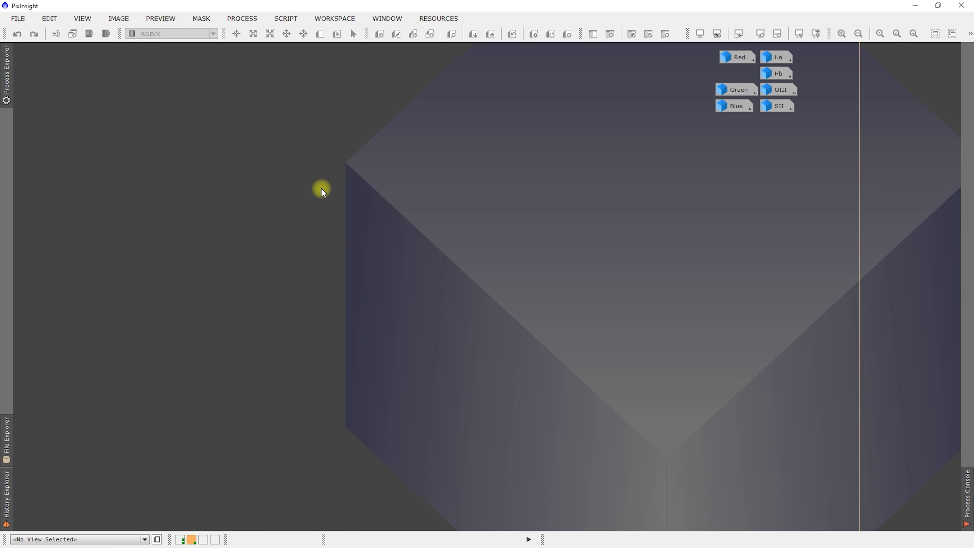
{"action": "double_click", "coordinate": [322, 188]}
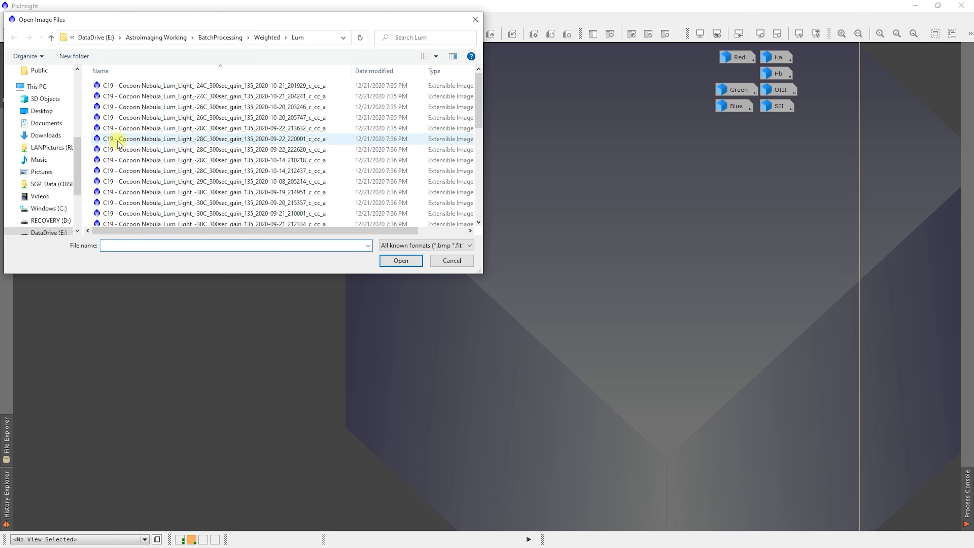
{"action": "left_click_drag", "start_coordinate": [78, 175], "coordinate": [83, 217]}
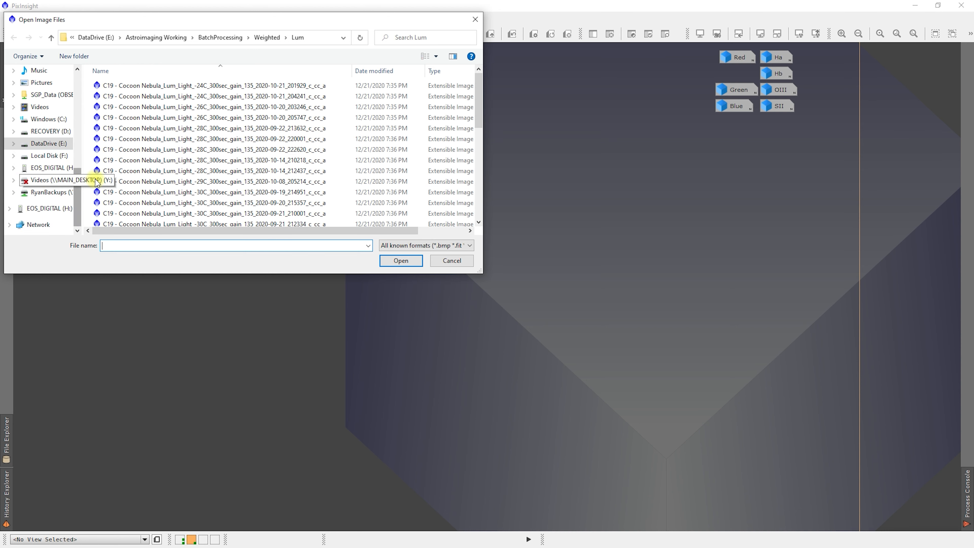
{"action": "left_click", "coordinate": [44, 194]}
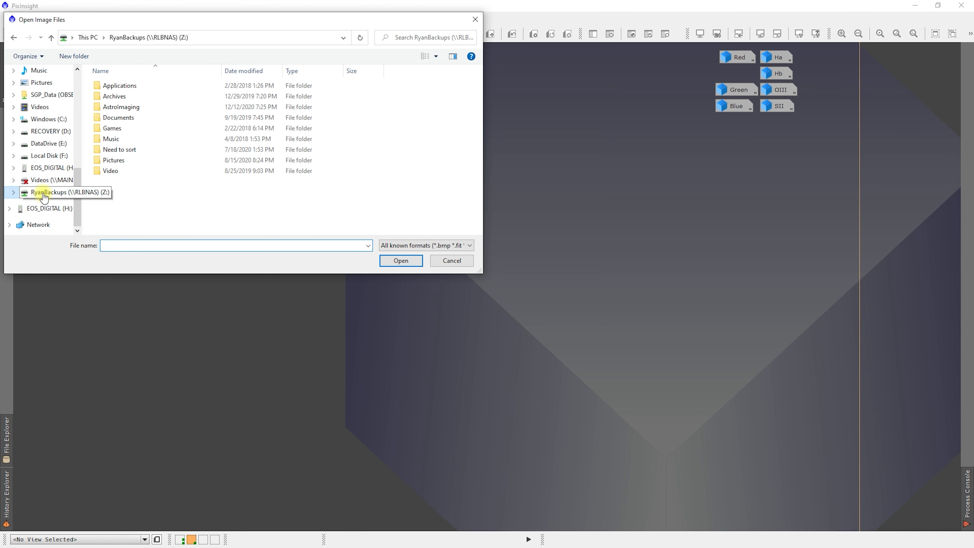
{"action": "double_click", "coordinate": [127, 109]}
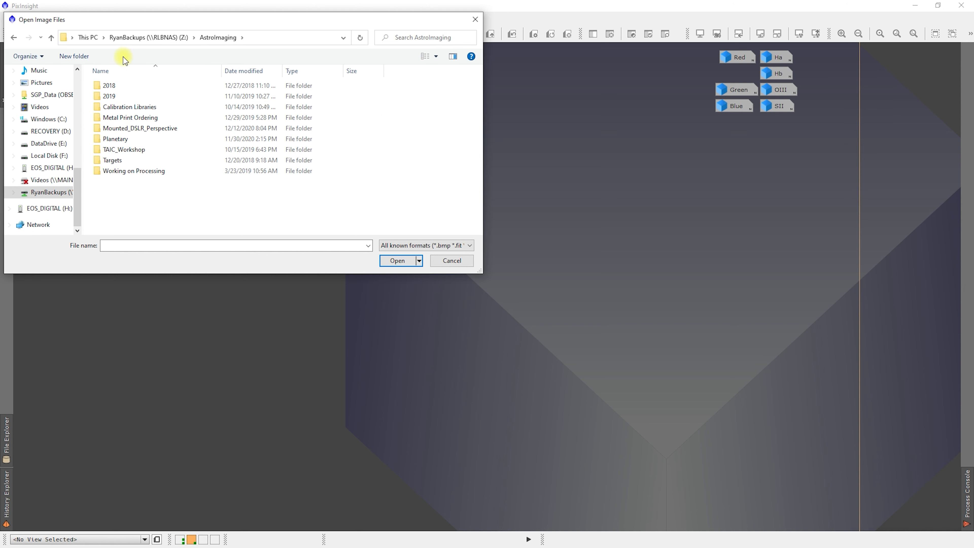
{"action": "double_click", "coordinate": [128, 109]}
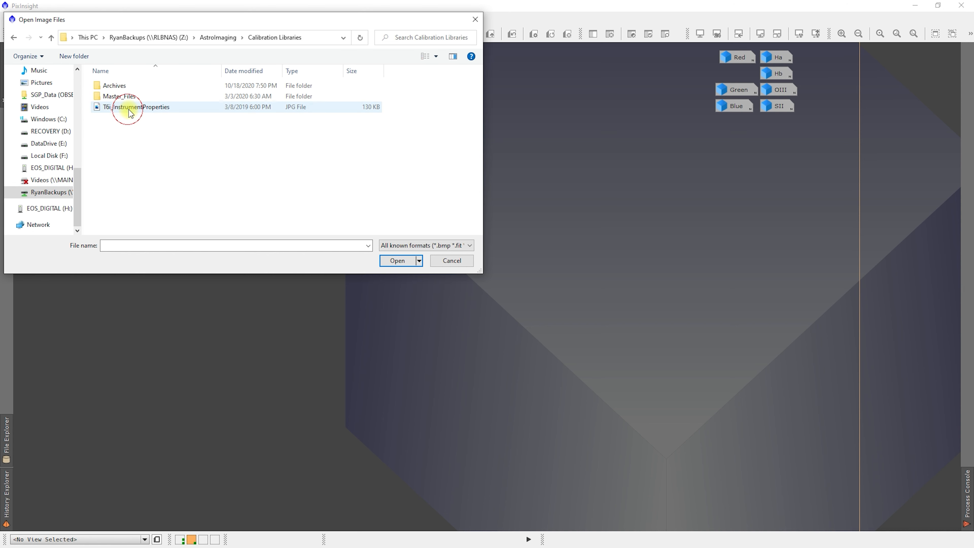
{"action": "double_click", "coordinate": [113, 87]}
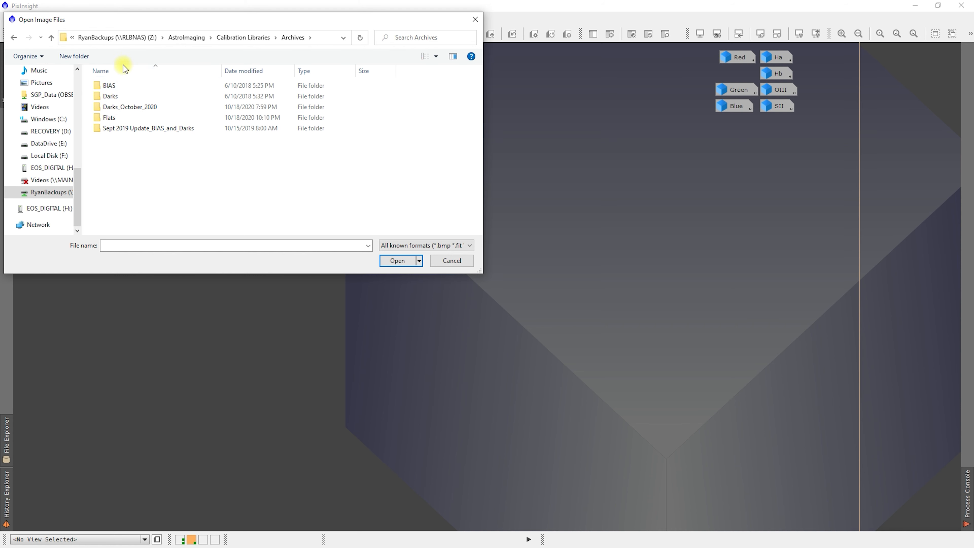
{"action": "double_click", "coordinate": [131, 107]}
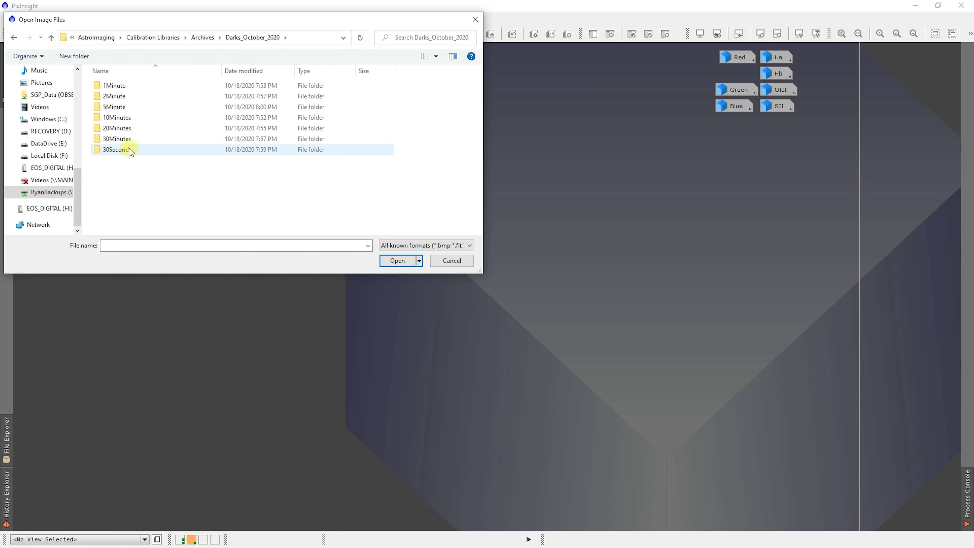
{"action": "mouse_move", "coordinate": [130, 151]}
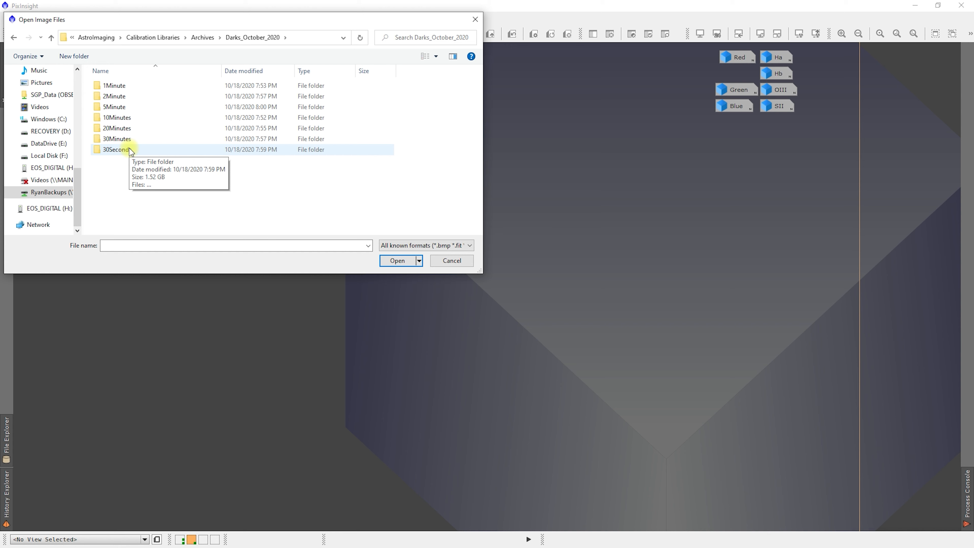
{"action": "double_click", "coordinate": [117, 109]}
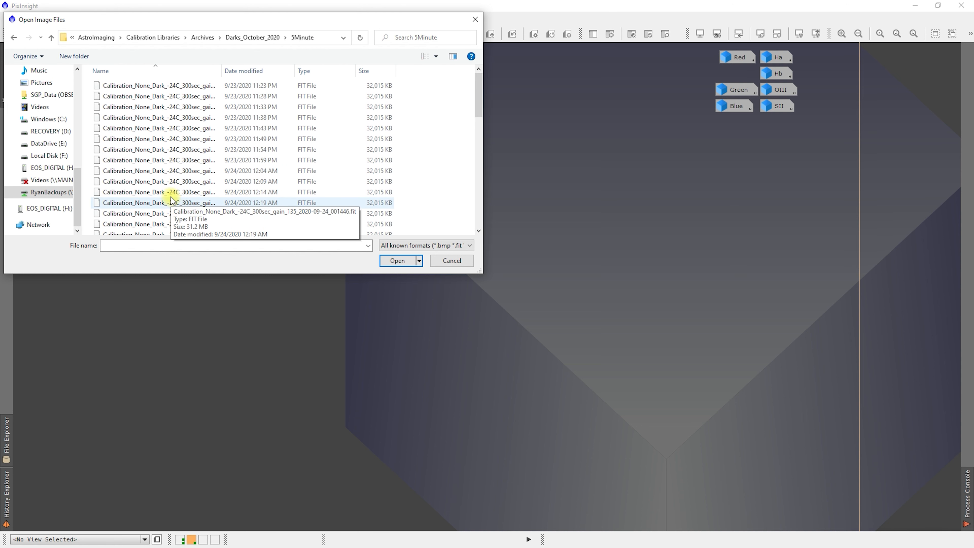
- Open the first -24C and first -25C 300-second gain 135 dark frames from the 5Minute folder, and minimize both image windows to icons
{"action": "scroll", "coordinate": [184, 138], "scroll_direction": "down", "scroll_amount": 12}
{"action": "scroll", "coordinate": [182, 149], "scroll_direction": "up", "scroll_amount": 12}
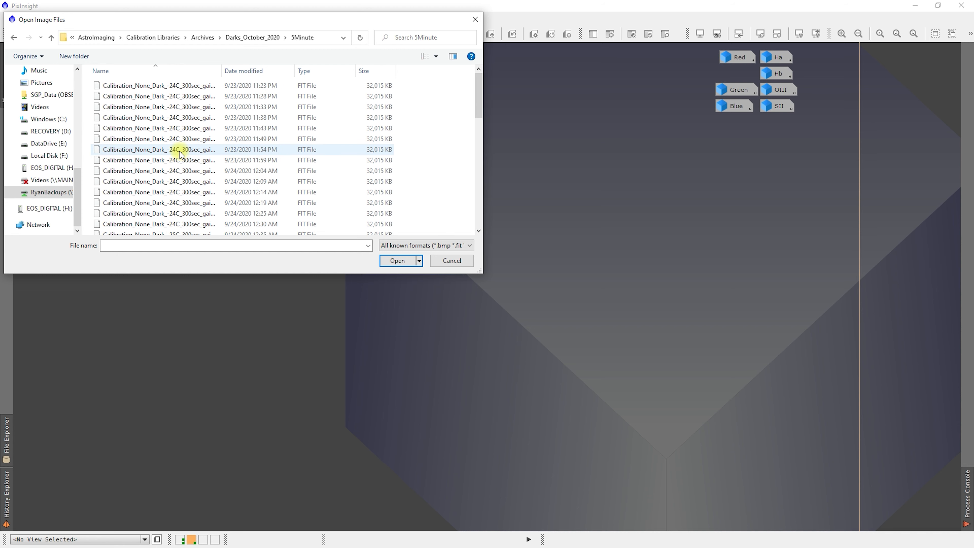
{"action": "scroll", "coordinate": [180, 151], "scroll_direction": "down", "scroll_amount": 12}
{"action": "scroll", "coordinate": [168, 161], "scroll_direction": "up", "scroll_amount": 12}
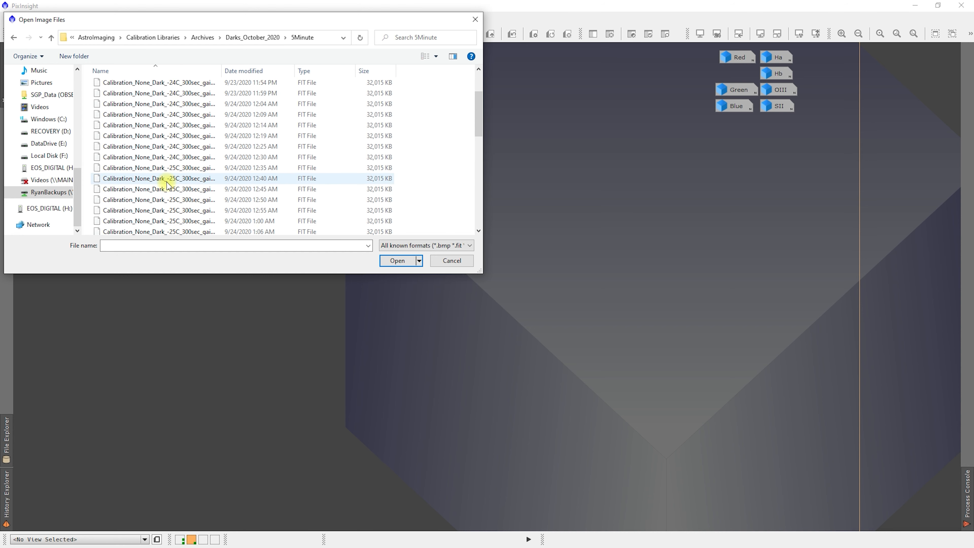
{"action": "left_click", "coordinate": [156, 86]}
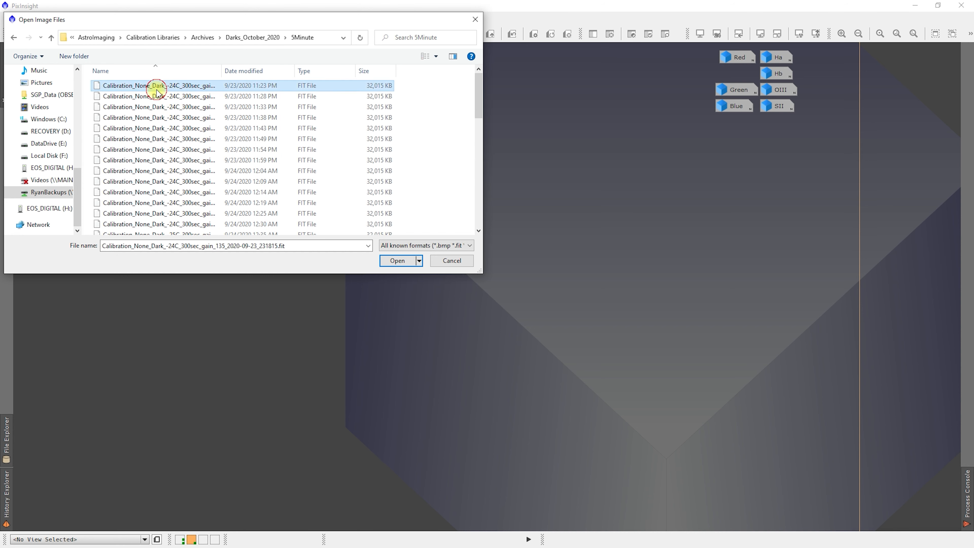
{"action": "scroll", "coordinate": [193, 171], "scroll_direction": "down", "scroll_amount": 2}
{"action": "scroll", "coordinate": [200, 174], "scroll_direction": "down", "scroll_amount": 1}
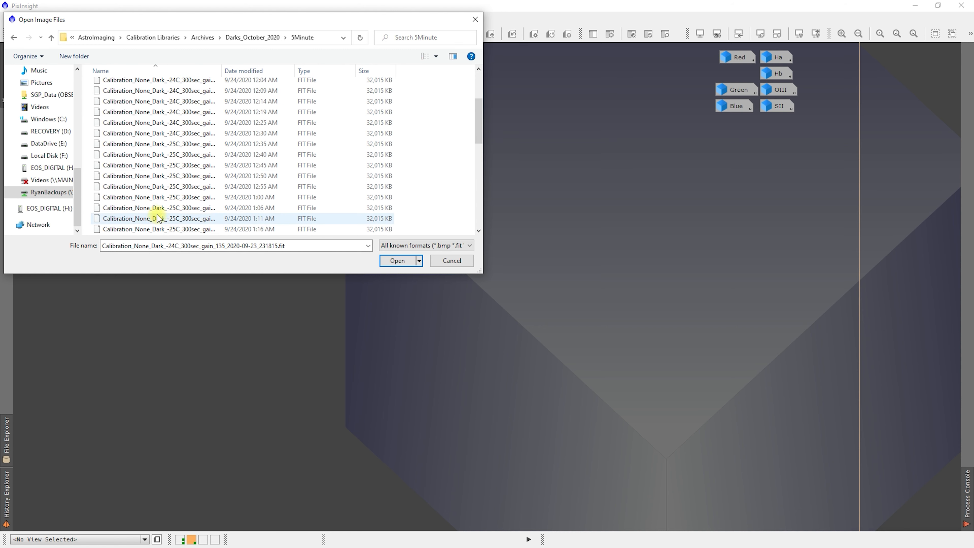
{"action": "left_click", "coordinate": [148, 144], "text": "ctrl"}
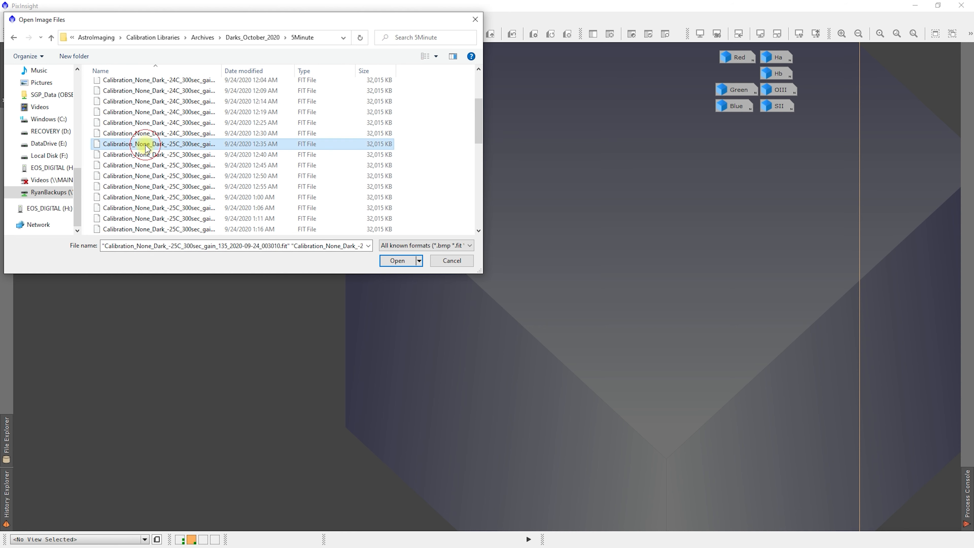
{"action": "left_click", "coordinate": [397, 261]}
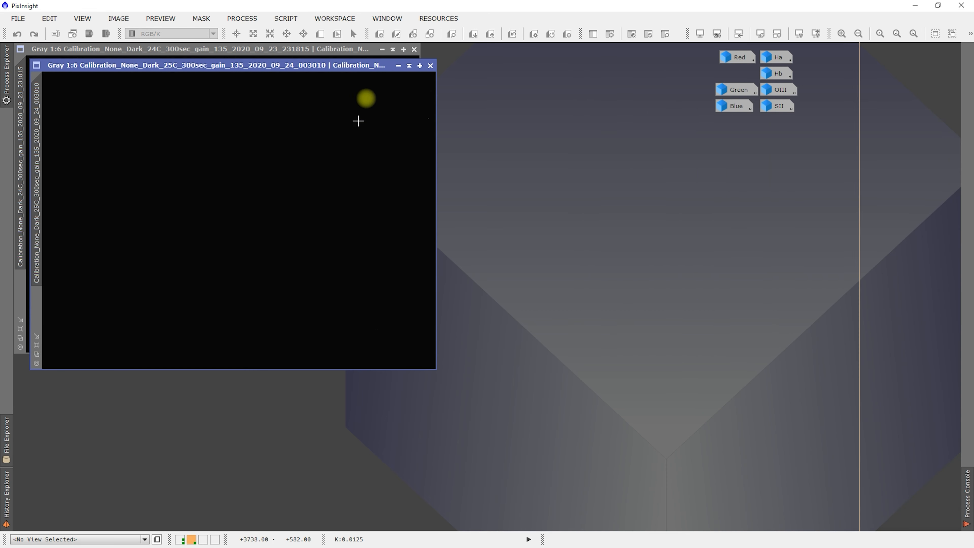
{"action": "left_click", "coordinate": [399, 66]}
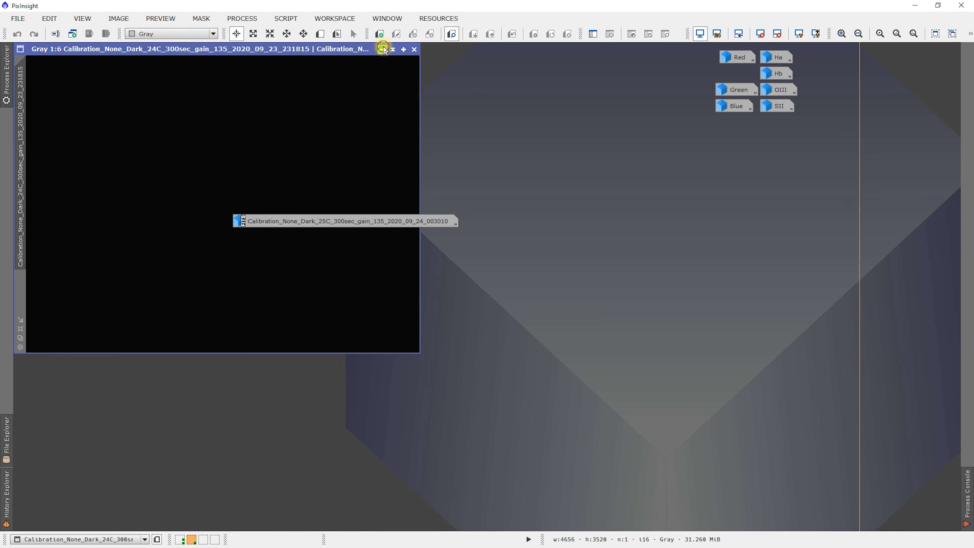
{"action": "left_click", "coordinate": [382, 50]}
- Open the first -23C and first -25C 600-second gain 135 dark frames from the 10Minutes folder, and minimize both image windows to icons
{"action": "key", "text": "ctrl+o"}
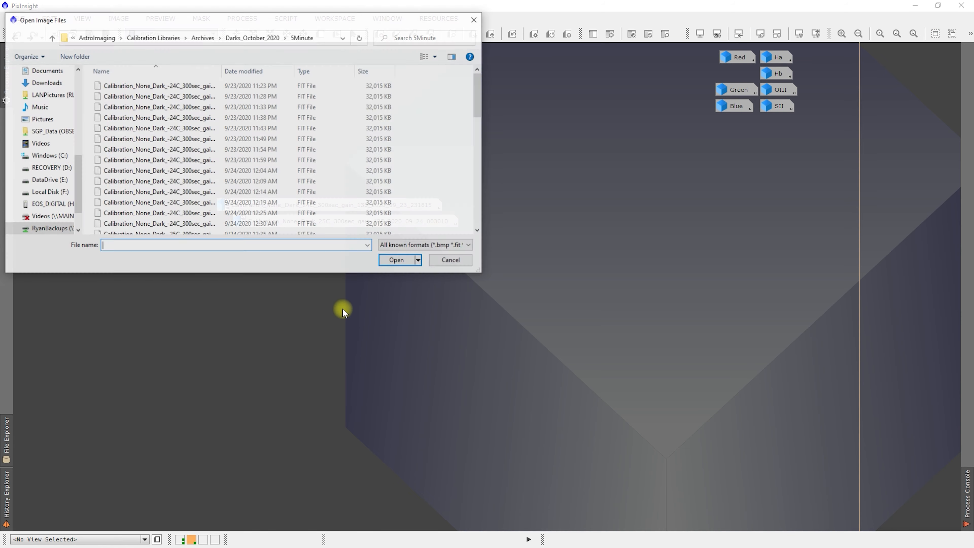
{"action": "left_click", "coordinate": [263, 40]}
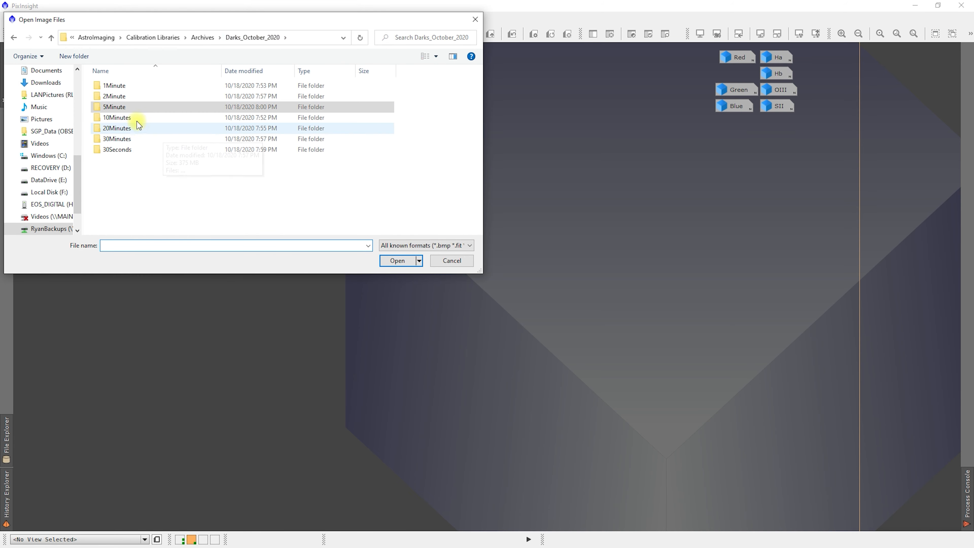
{"action": "double_click", "coordinate": [128, 116]}
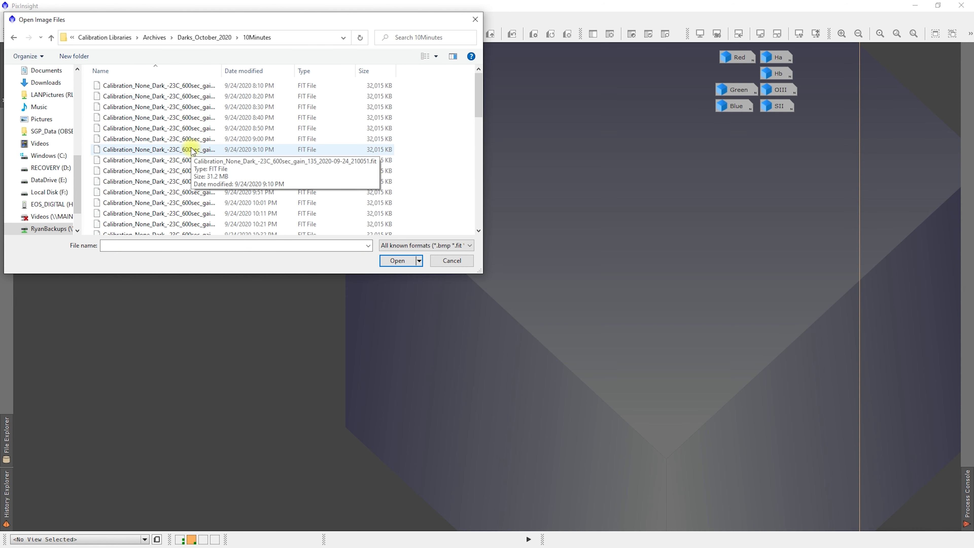
{"action": "scroll", "coordinate": [191, 155], "scroll_direction": "down", "scroll_amount": 5}
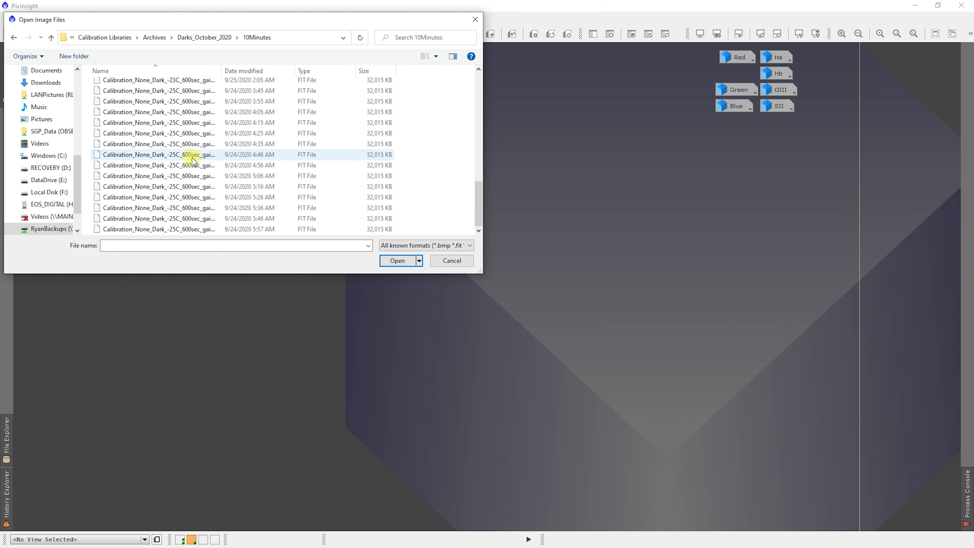
{"action": "scroll", "coordinate": [193, 161], "scroll_direction": "up", "scroll_amount": 1}
{"action": "scroll", "coordinate": [184, 127], "scroll_direction": "up", "scroll_amount": 4}
{"action": "left_click", "coordinate": [174, 82]}
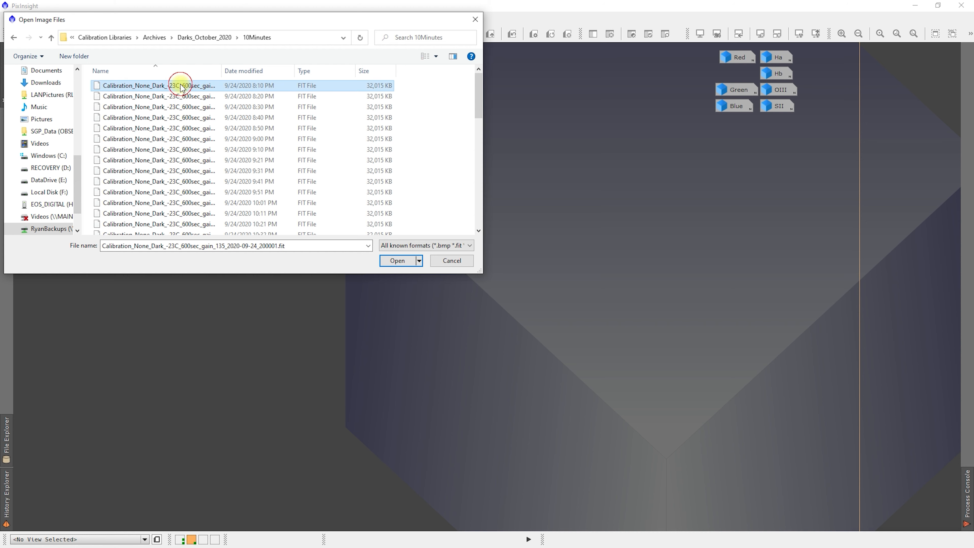
{"action": "scroll", "coordinate": [216, 191], "scroll_direction": "down", "scroll_amount": 4}
{"action": "scroll", "coordinate": [216, 192], "scroll_direction": "down", "scroll_amount": 4}
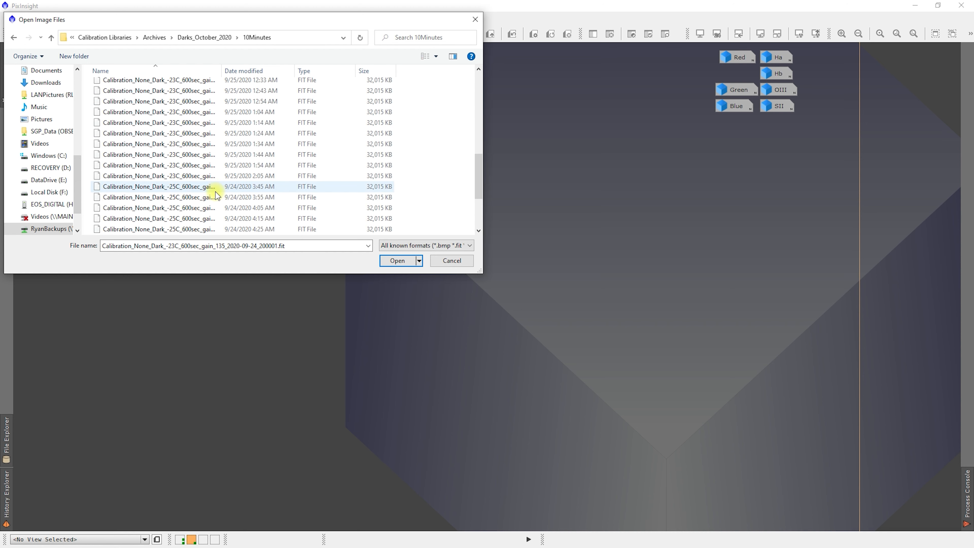
{"action": "left_click", "coordinate": [174, 155], "text": "ctrl"}
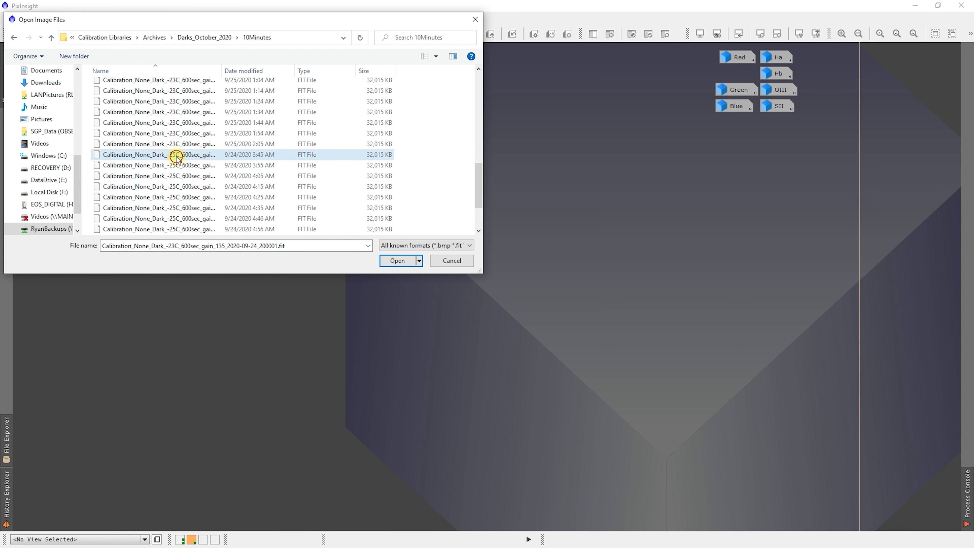
{"action": "left_click", "coordinate": [396, 261]}
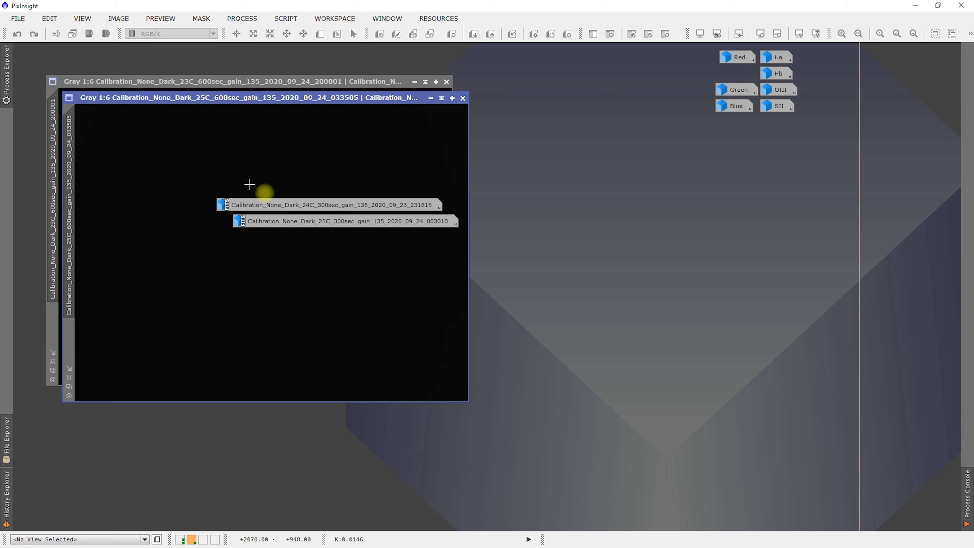
{"action": "left_click", "coordinate": [431, 98]}
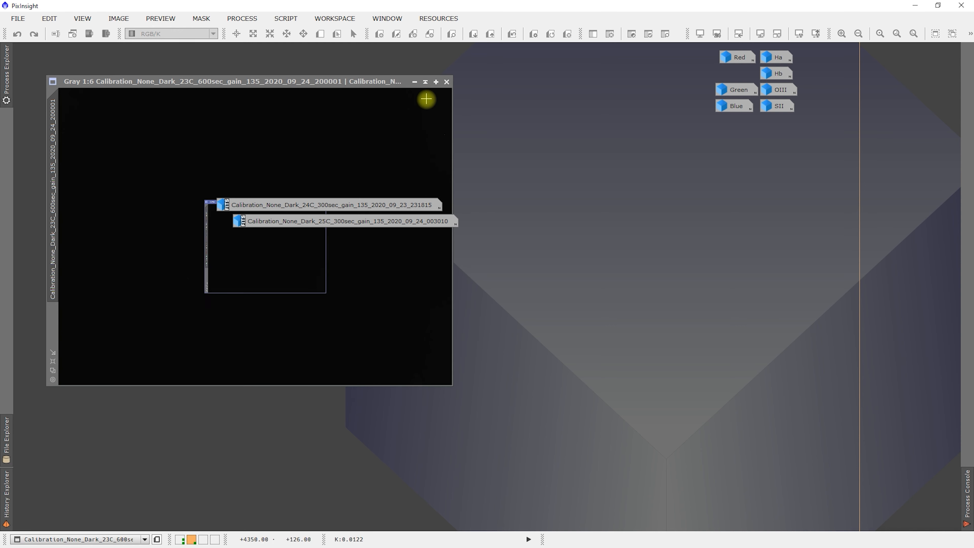
{"action": "left_click", "coordinate": [414, 82]}
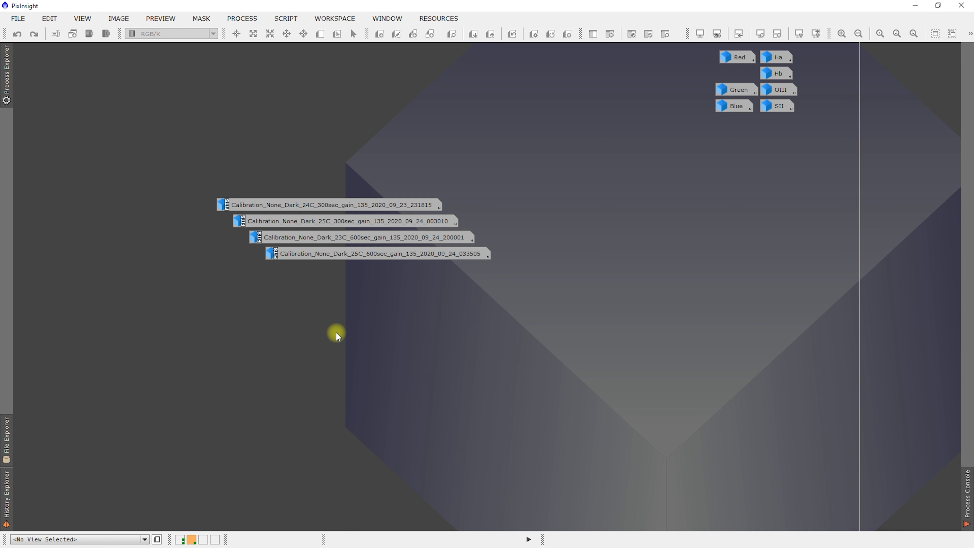
- Browse for images in the Archives/Flats/October2020/ASI1600MM_Flats_L folder
{"action": "double_click", "coordinate": [302, 296]}
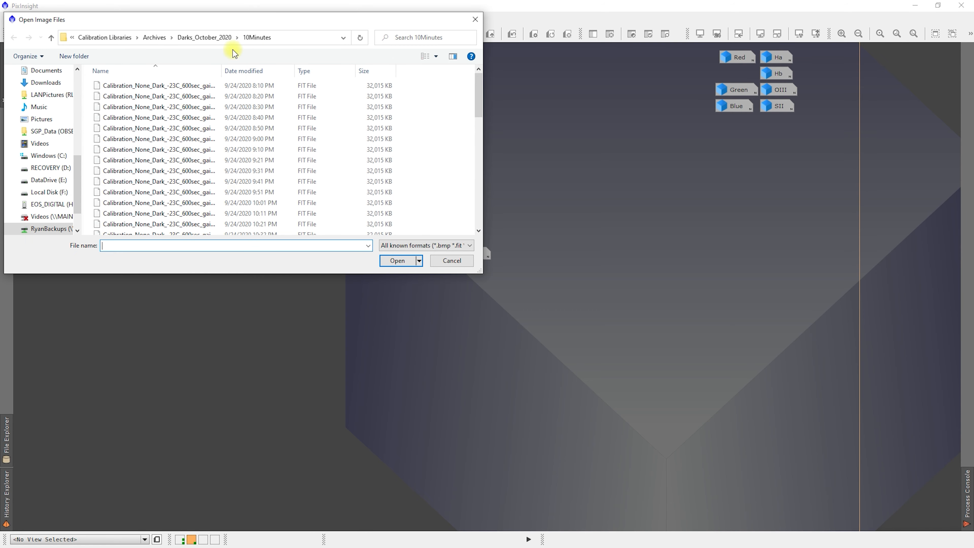
{"action": "left_click", "coordinate": [156, 38]}
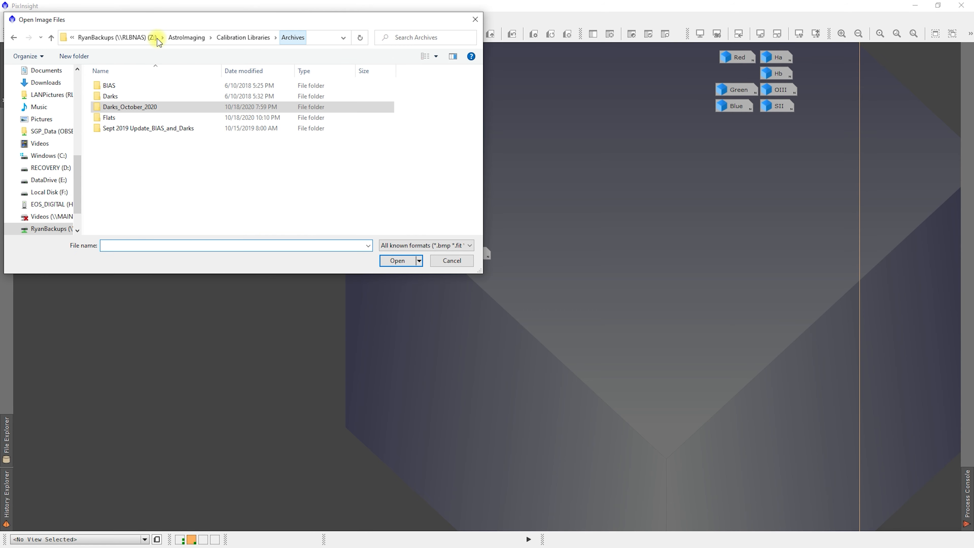
{"action": "left_click", "coordinate": [125, 118]}
{"action": "double_click", "coordinate": [125, 118]}
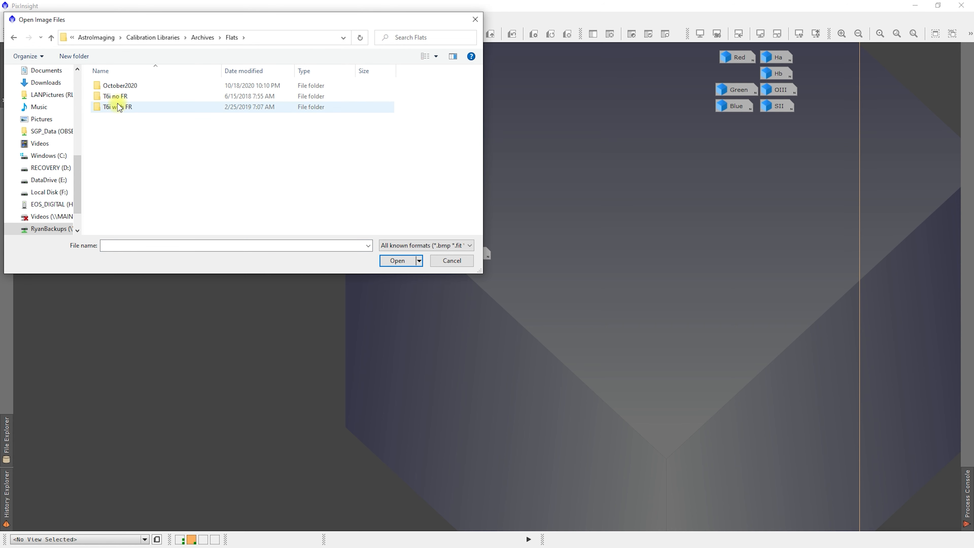
{"action": "double_click", "coordinate": [120, 86]}
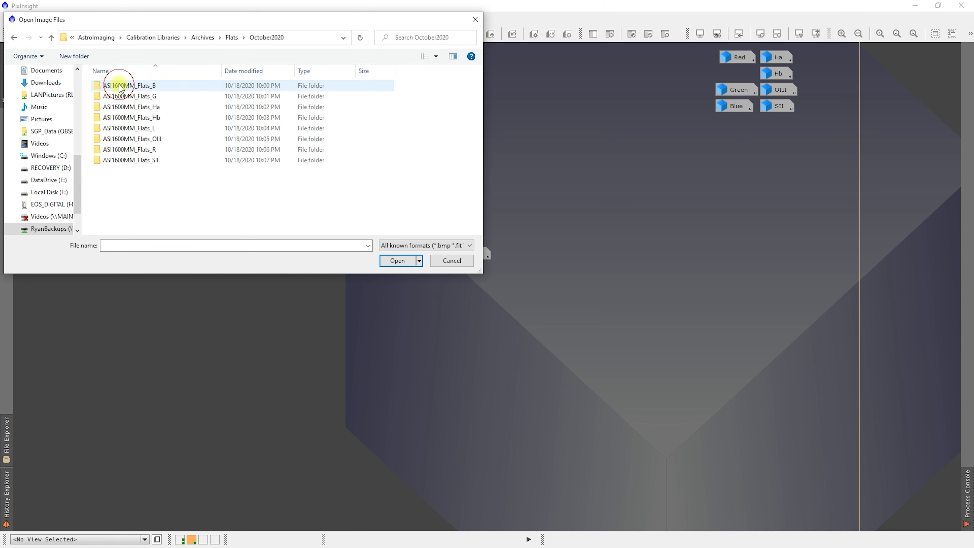
{"action": "double_click", "coordinate": [147, 129]}
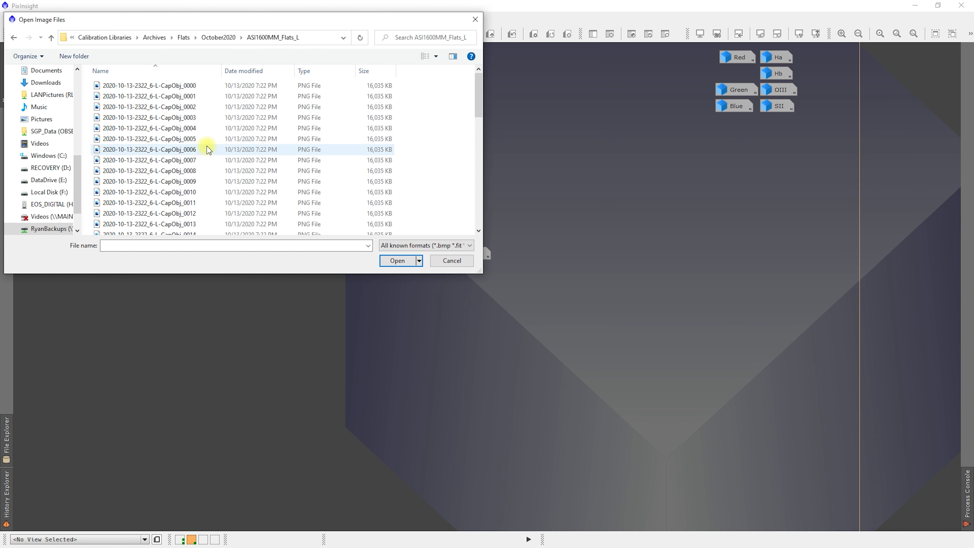
{"action": "left_click", "coordinate": [189, 86]}
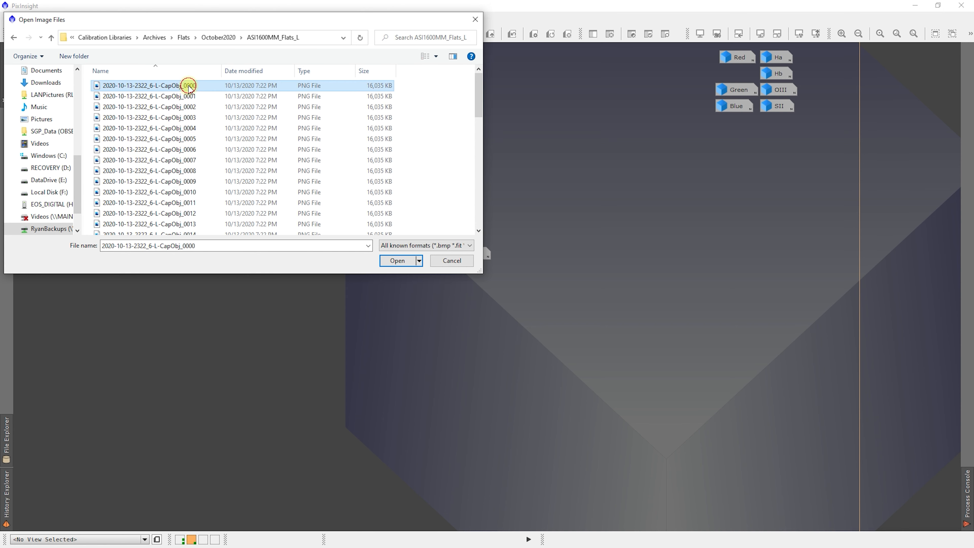
{"action": "left_click", "coordinate": [189, 107], "text": "shift"}
{"action": "left_click", "coordinate": [399, 260]}
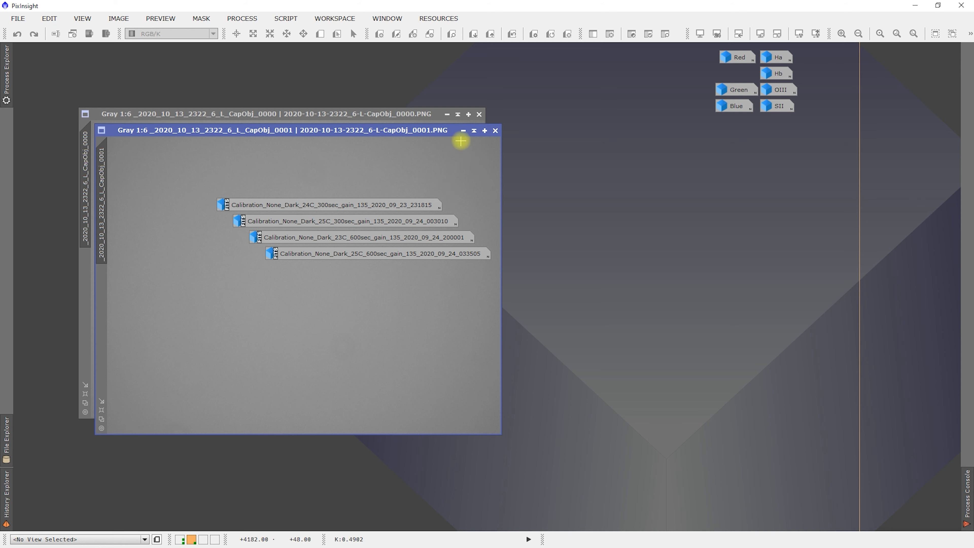
{"action": "left_click", "coordinate": [463, 130]}
{"action": "left_click", "coordinate": [447, 114]}
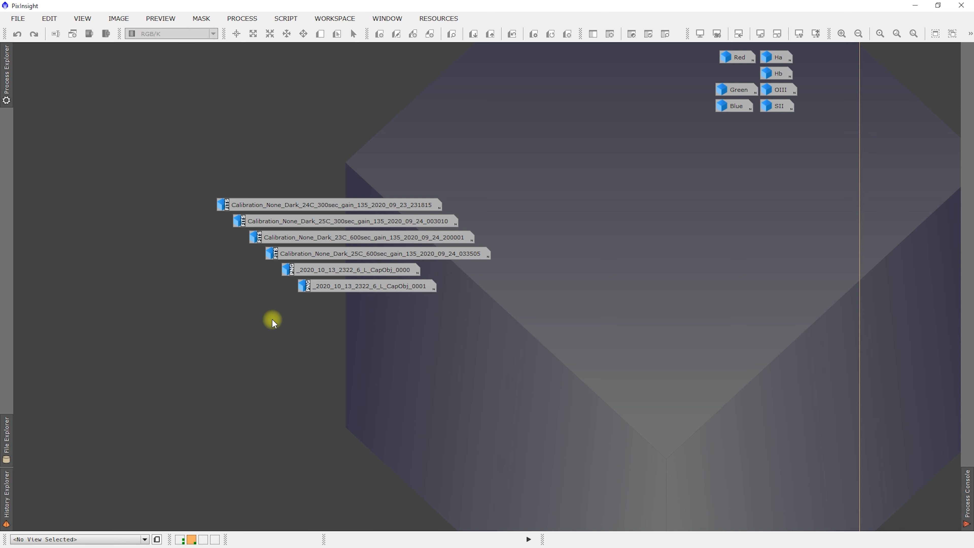
{"action": "double_click", "coordinate": [268, 334]}
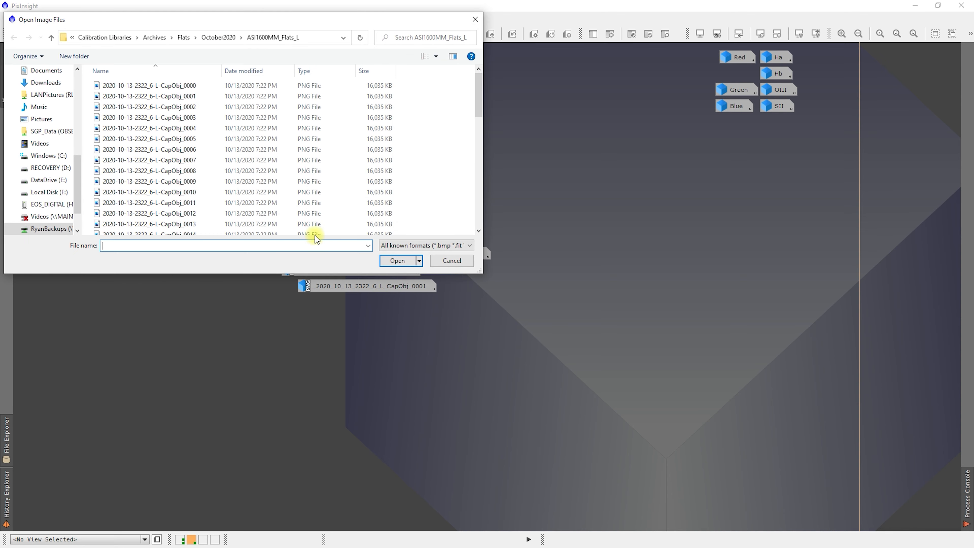
{"action": "left_click", "coordinate": [233, 42]}
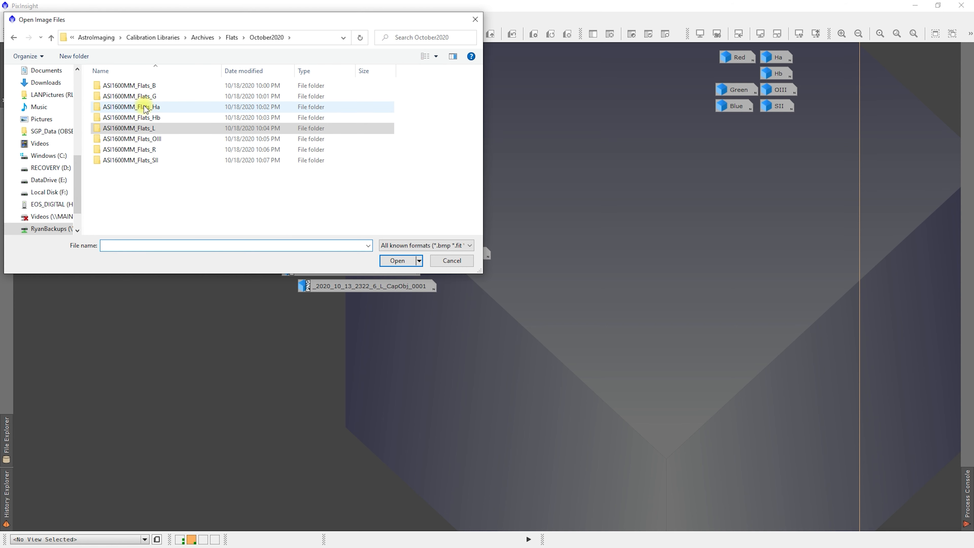
{"action": "double_click", "coordinate": [141, 107]}
{"action": "left_click", "coordinate": [174, 85]}
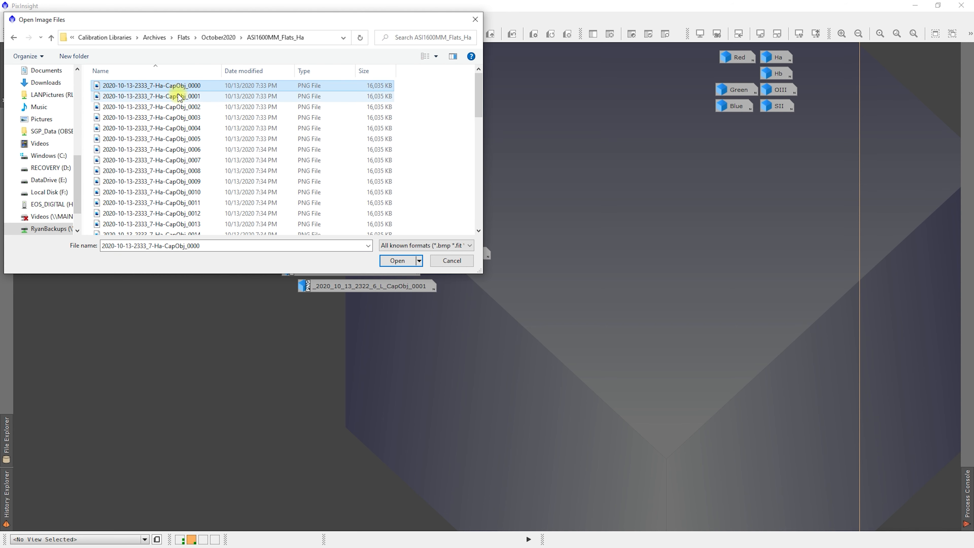
{"action": "left_click", "coordinate": [174, 96], "text": "shift"}
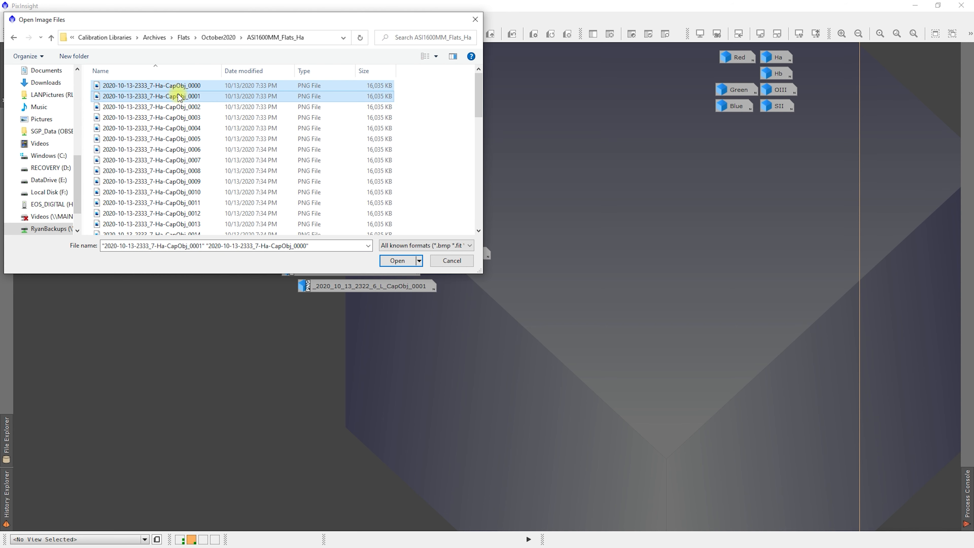
{"action": "left_click", "coordinate": [397, 260]}
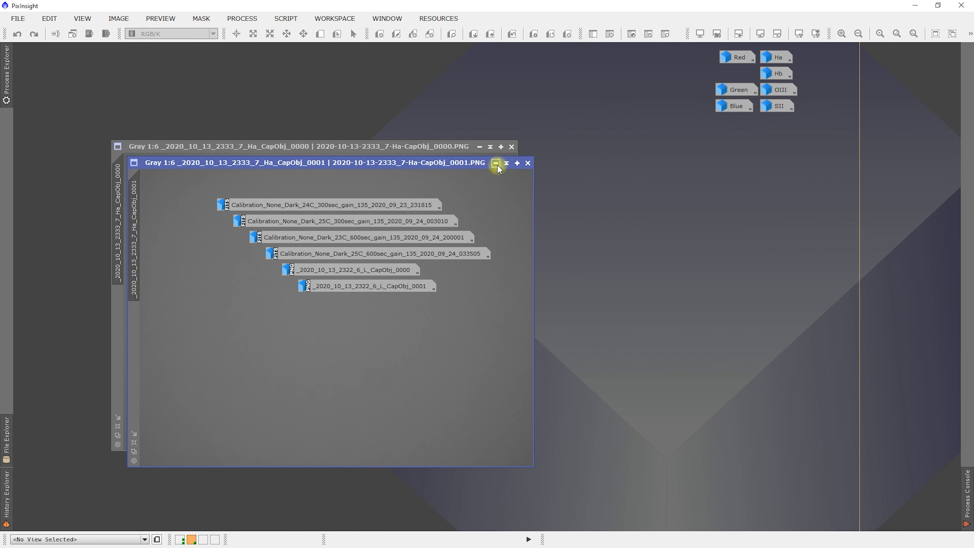
{"action": "left_click", "coordinate": [496, 163]}
{"action": "left_click", "coordinate": [480, 147]}
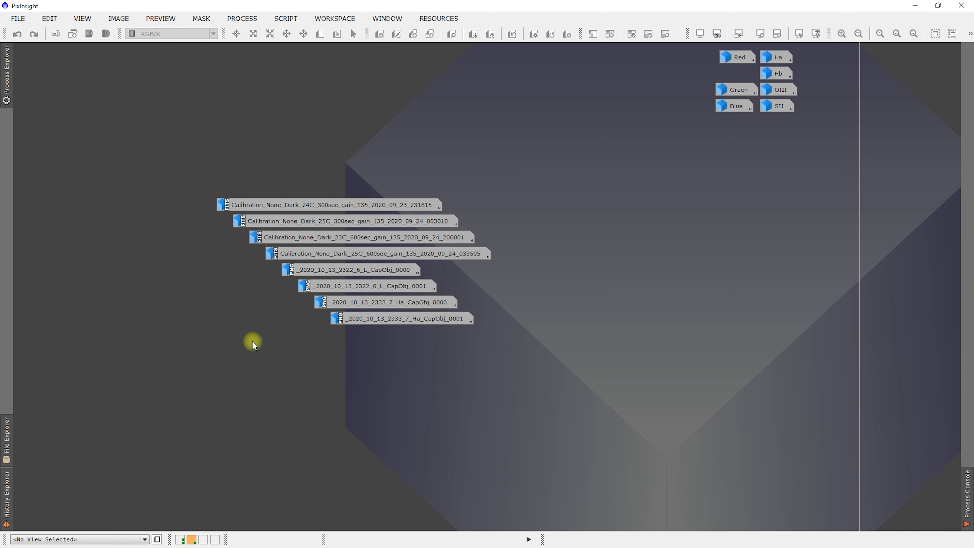
- Arrange the eight dark and flat image icons in one aligned column and move it beside the Red, Green and Blue icons
{"action": "left_click_drag", "start_coordinate": [185, 149], "coordinate": [434, 364]}
{"action": "right_click", "coordinate": [358, 271]}
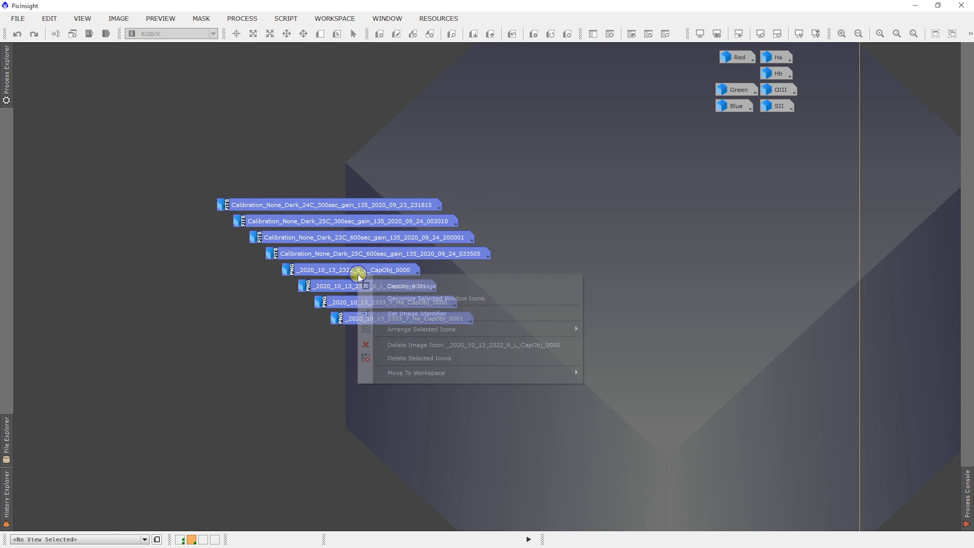
{"action": "mouse_move", "coordinate": [575, 330]}
{"action": "left_click", "coordinate": [618, 332]}
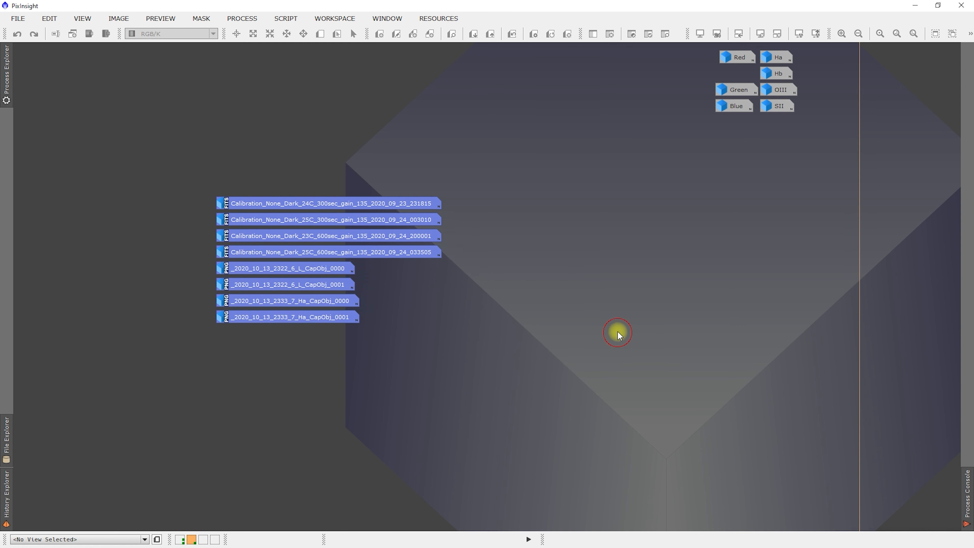
{"action": "left_click_drag", "start_coordinate": [338, 210], "coordinate": [563, 59]}
{"action": "left_click", "coordinate": [463, 232]}
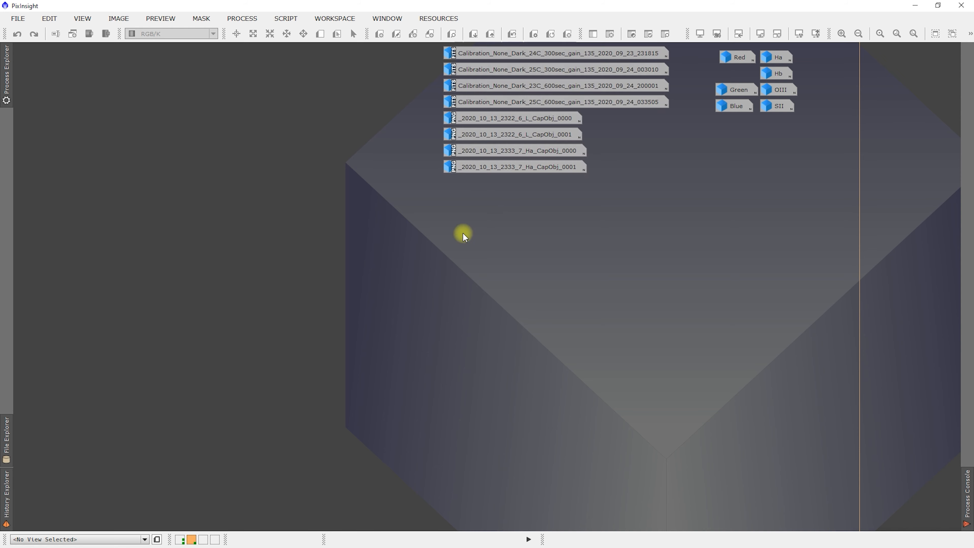
- Switch to the first workspace and execute the MUREGetSettings icon in the global context
{"action": "left_click", "coordinate": [181, 540]}
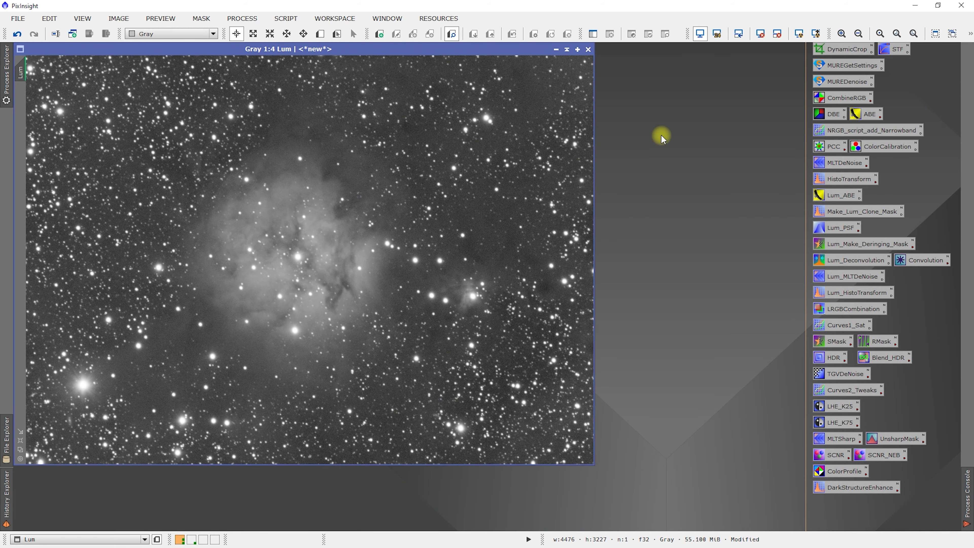
{"action": "right_click", "coordinate": [852, 67]}
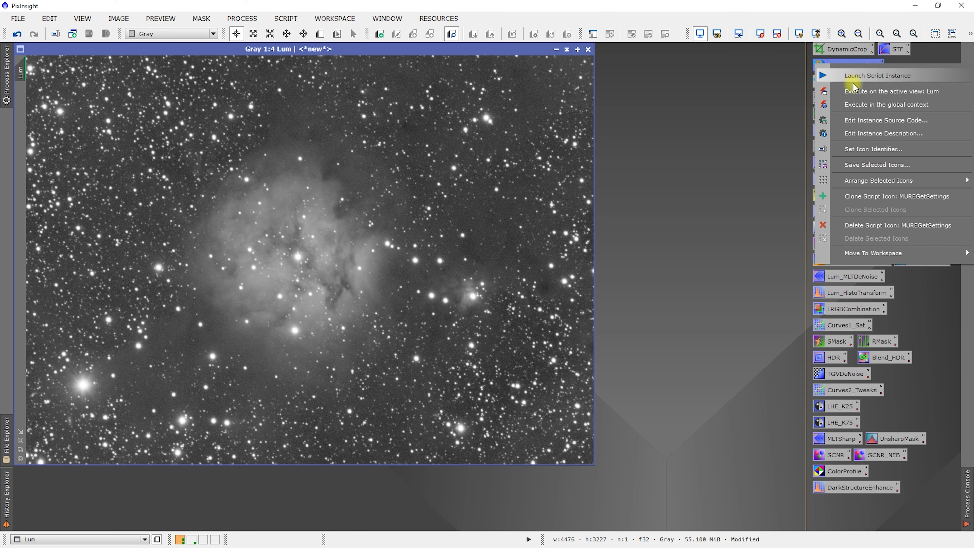
{"action": "left_click", "coordinate": [857, 105]}
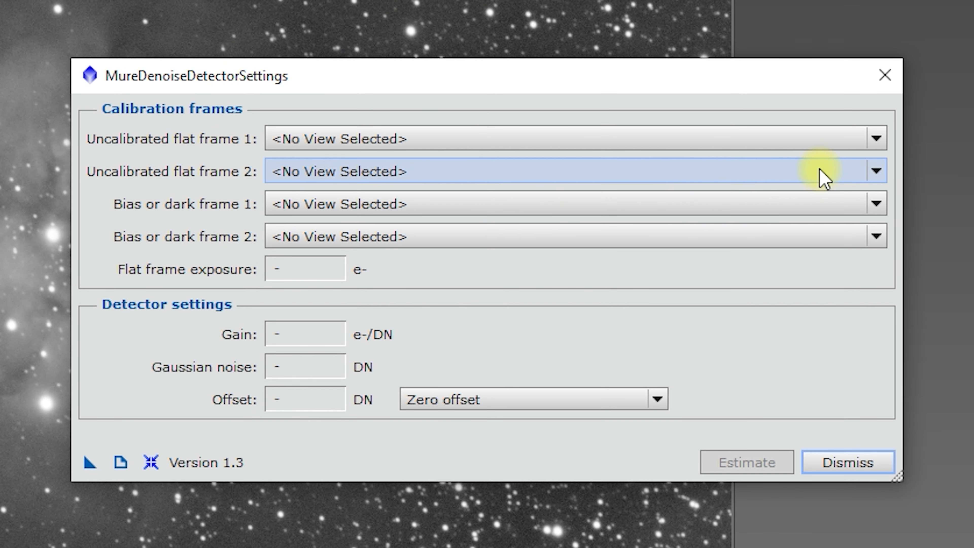
- Try to assign the -24C and -25C 300-second gain 135 darks as uncalibrated flat frames 1 and 2
{"action": "left_click", "coordinate": [879, 140]}
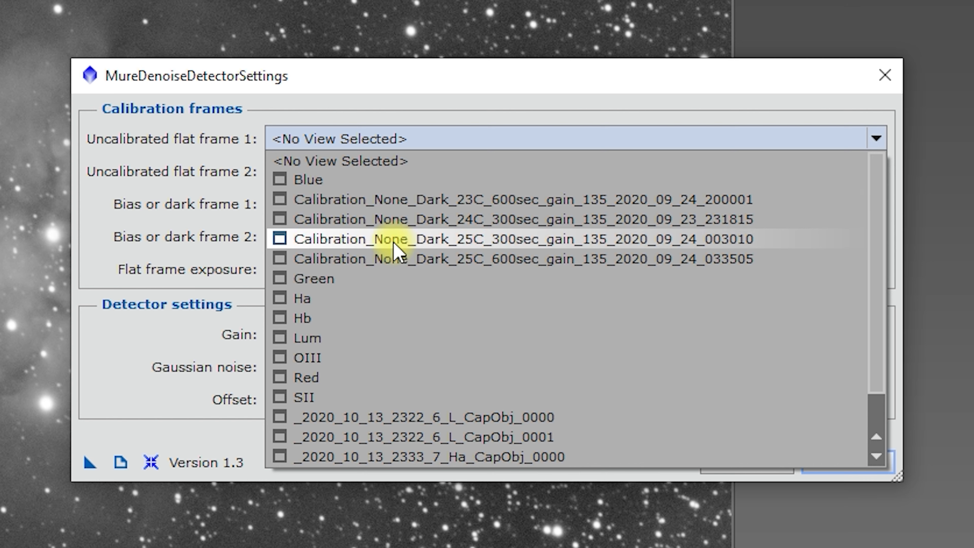
{"action": "scroll", "coordinate": [445, 357], "scroll_direction": "down", "scroll_amount": 1}
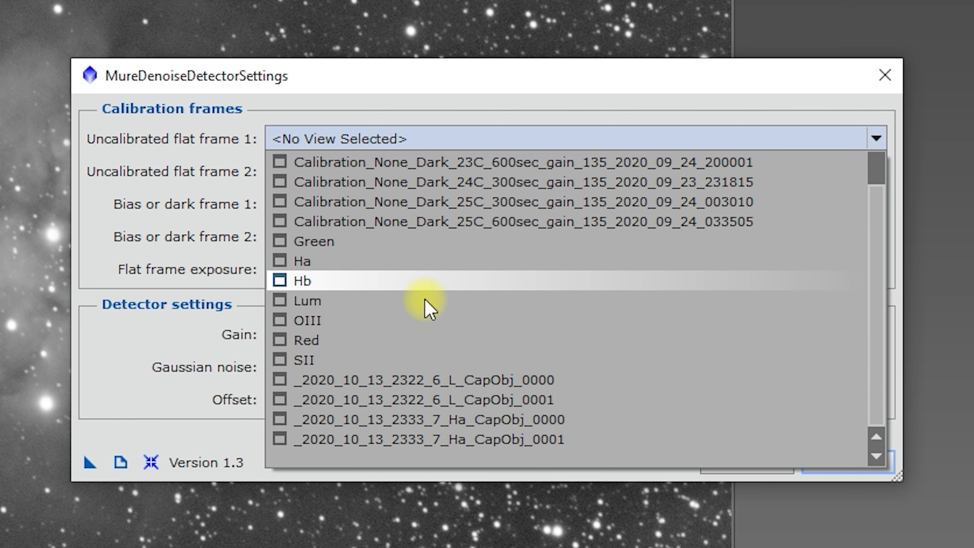
{"action": "scroll", "coordinate": [422, 340], "scroll_direction": "up", "scroll_amount": 1}
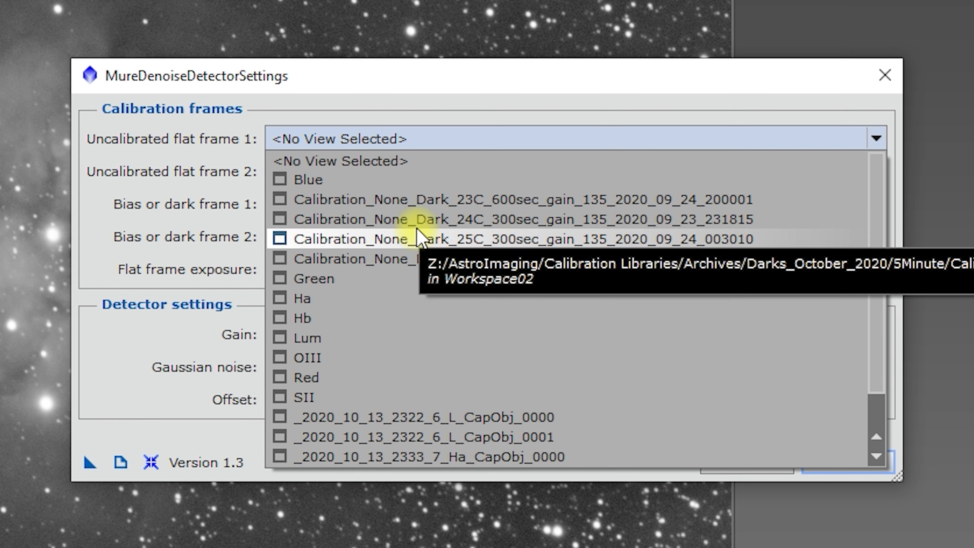
{"action": "left_click", "coordinate": [414, 219]}
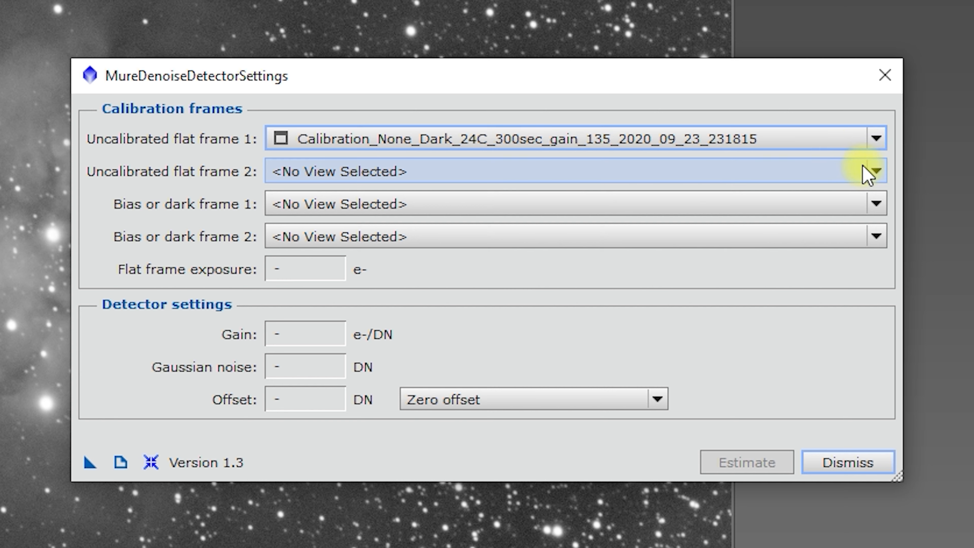
{"action": "left_click", "coordinate": [876, 171]}
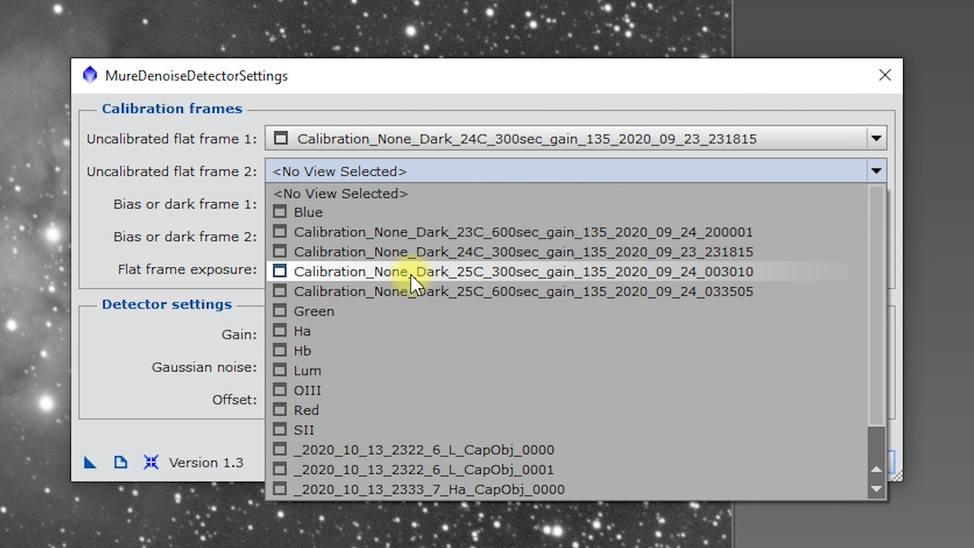
{"action": "left_click", "coordinate": [423, 272]}
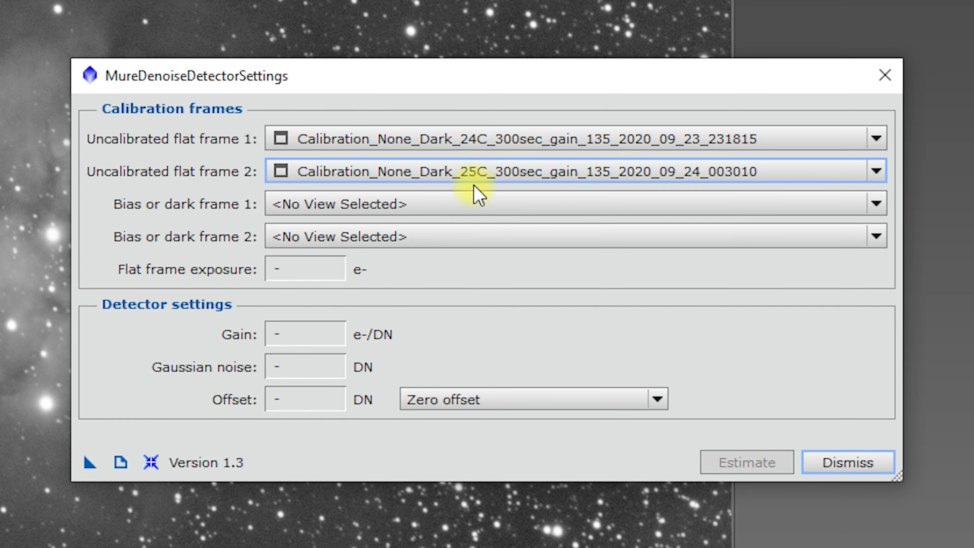
- Try to assign the L flats CapObj_0000 and CapObj_0001 as bias or dark frames 1 and 2, and dismiss the error
{"action": "left_click", "coordinate": [505, 209]}
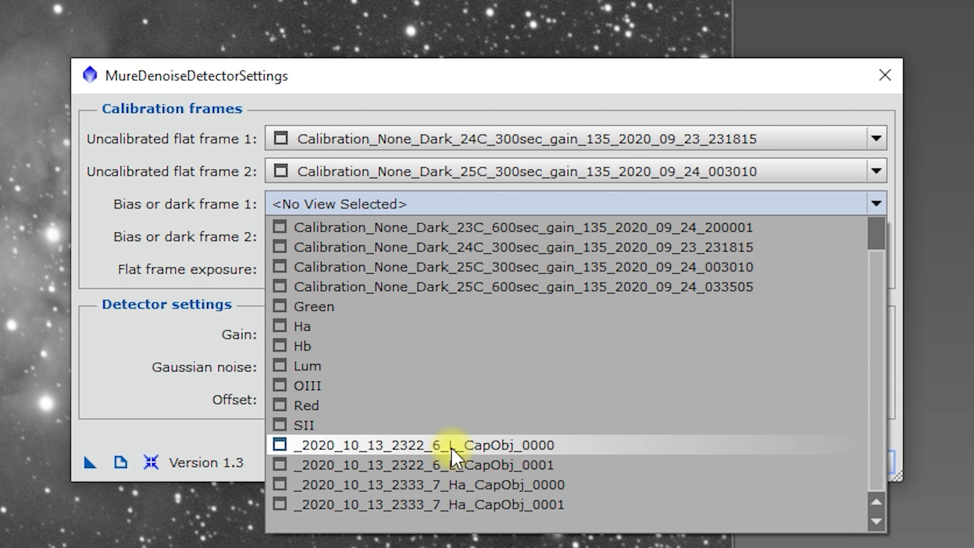
{"action": "left_click", "coordinate": [452, 448]}
{"action": "left_click", "coordinate": [458, 231]}
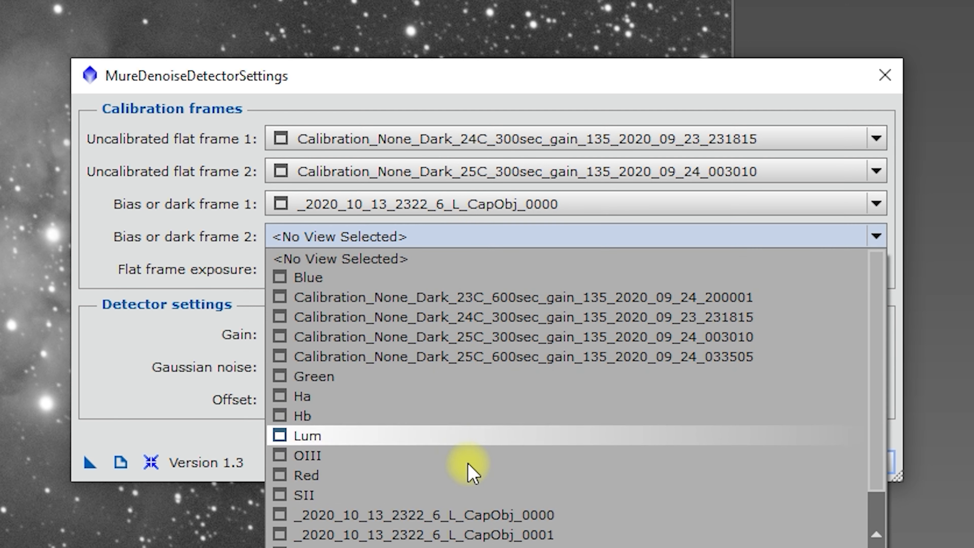
{"action": "left_click", "coordinate": [482, 534]}
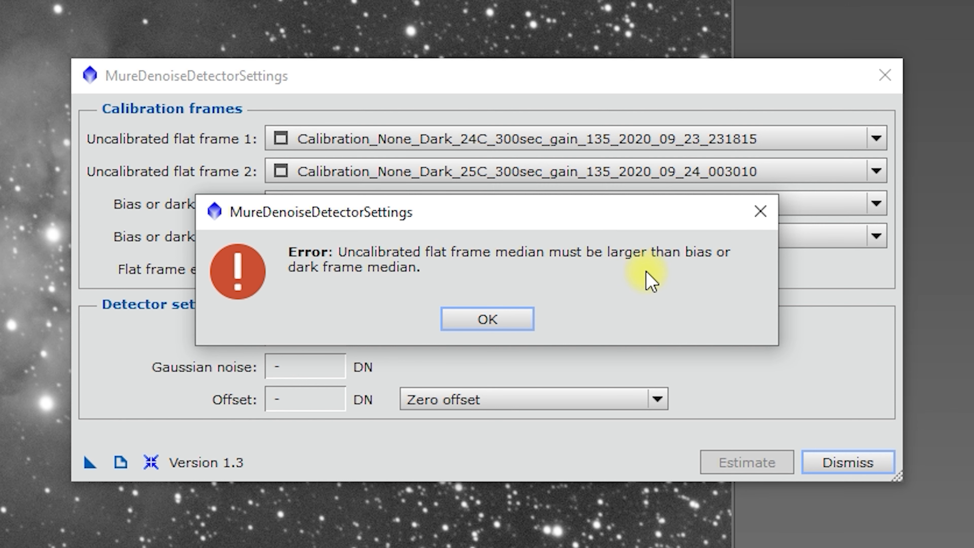
{"action": "left_click", "coordinate": [495, 313]}
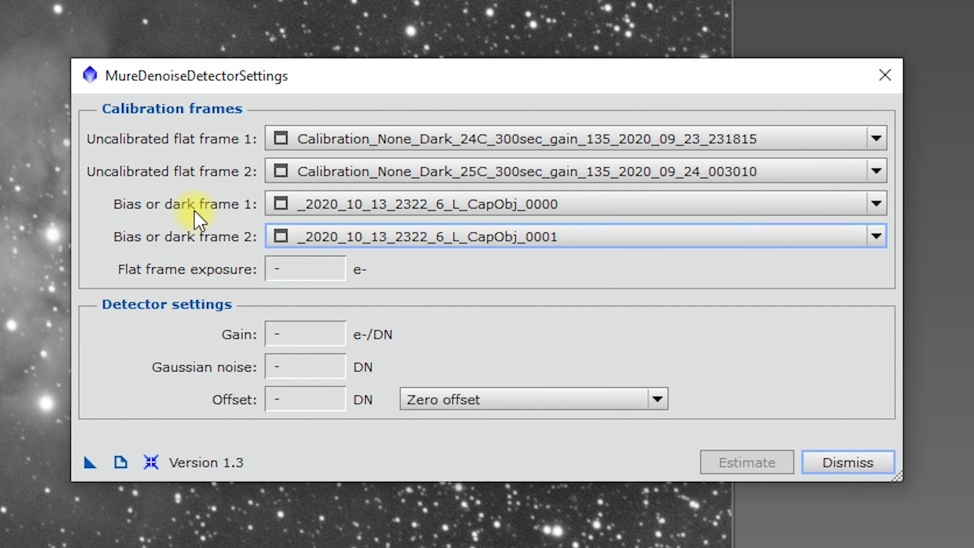
- Close the MureDenoiseDetectorSettings dialog to discard the swapped flat and dark frame selections
{"action": "left_click", "coordinate": [444, 208]}
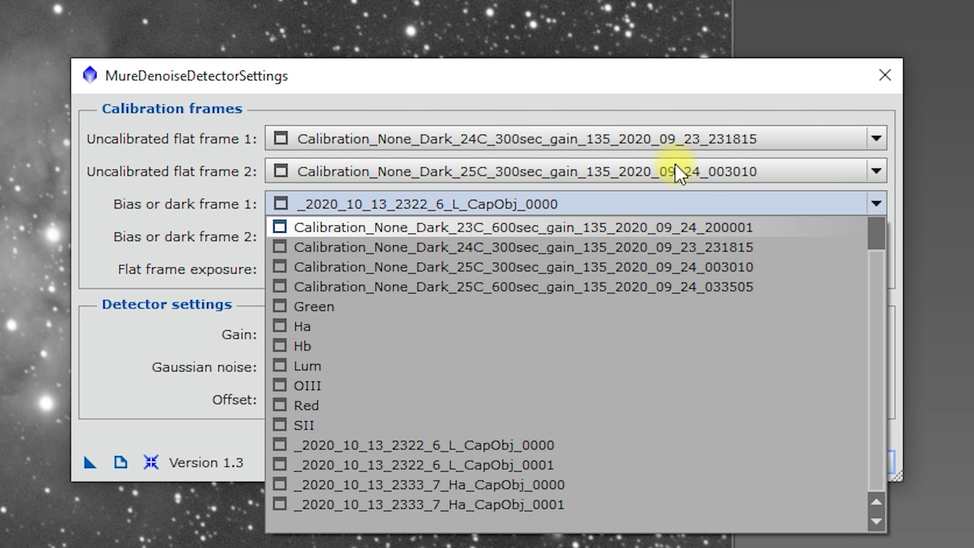
{"action": "left_click", "coordinate": [174, 255]}
{"action": "left_click", "coordinate": [844, 467]}
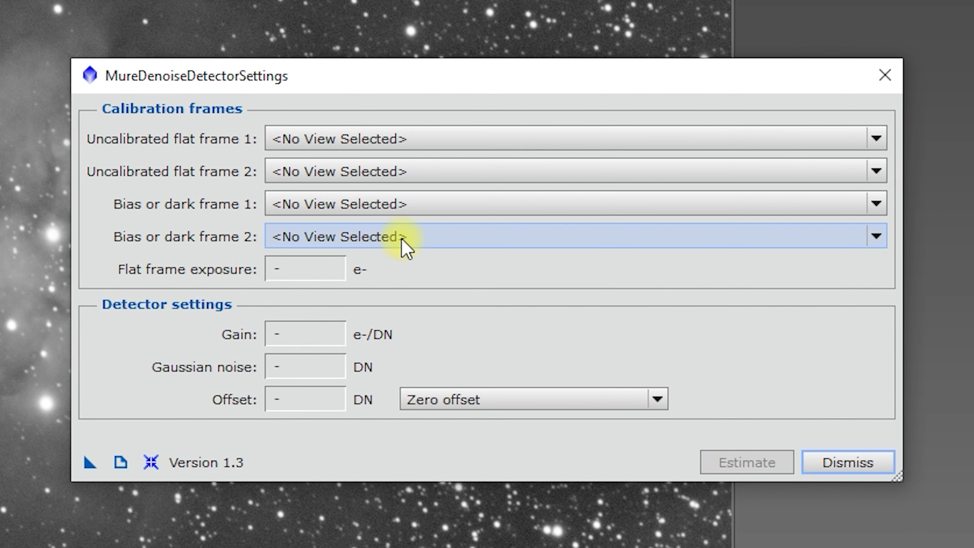
- Assign the L flats CapObj_0000 and CapObj_0001 as uncalibrated flat frames 1 and 2
{"action": "left_click", "coordinate": [415, 146]}
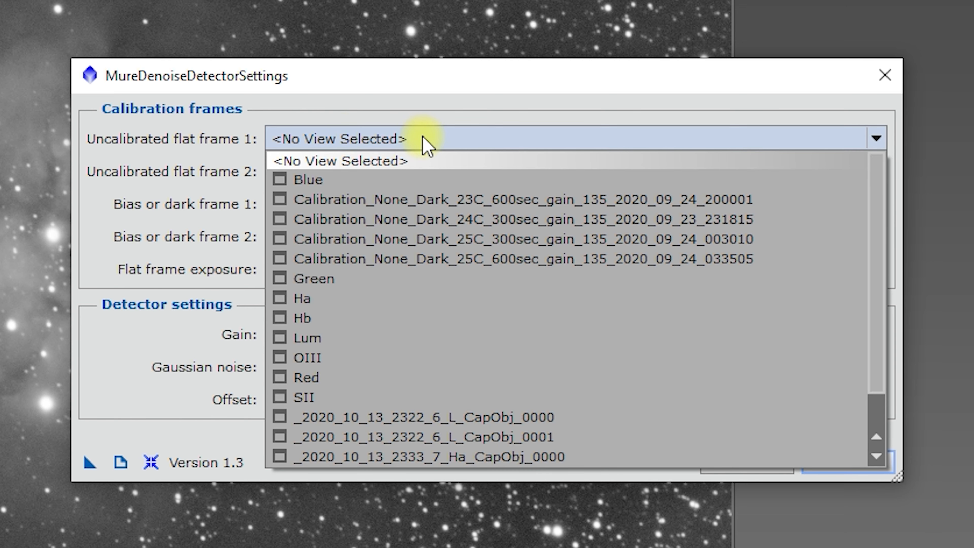
{"action": "left_click", "coordinate": [491, 419]}
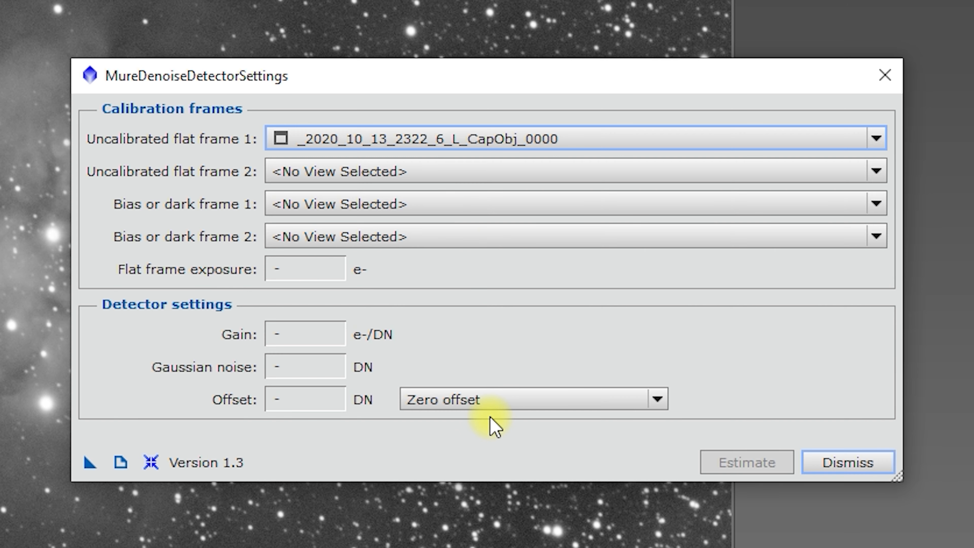
{"action": "left_click", "coordinate": [430, 182]}
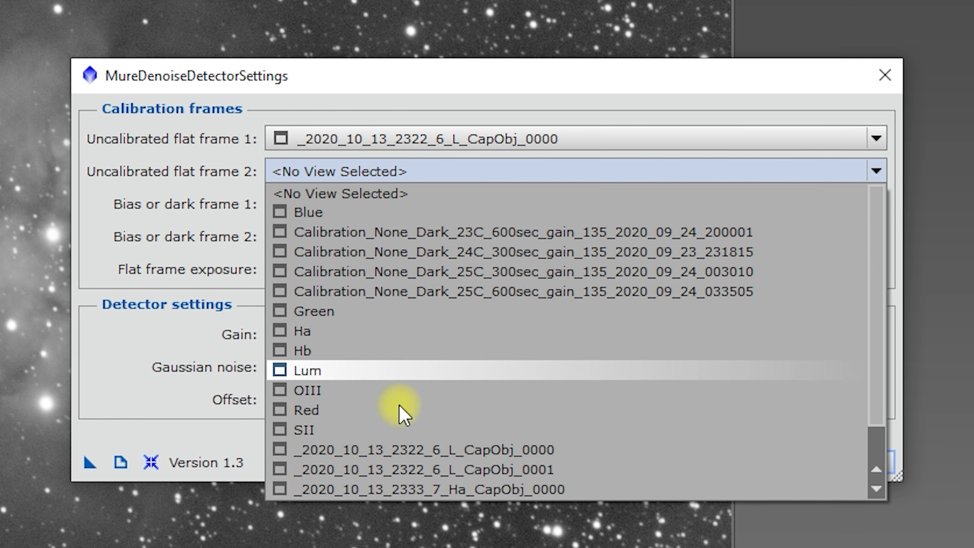
{"action": "left_click", "coordinate": [418, 471]}
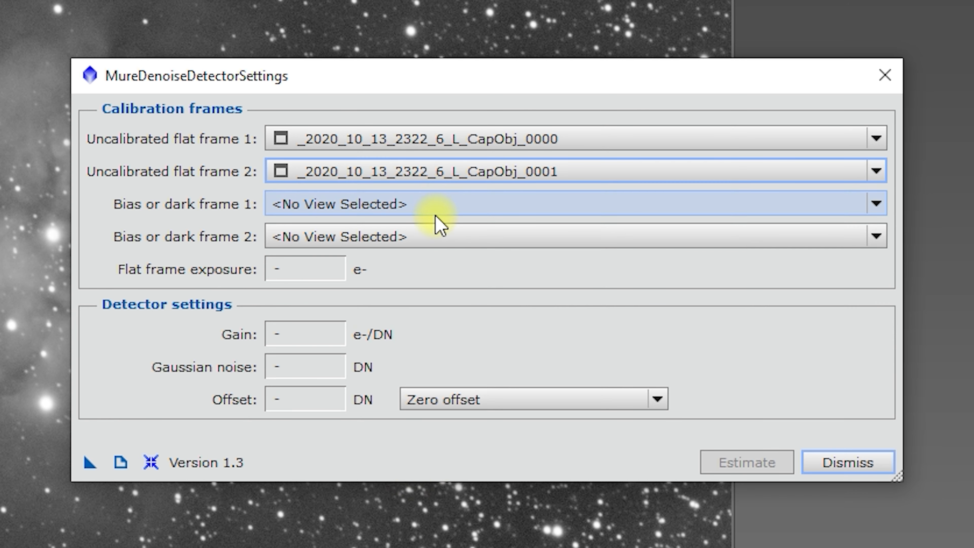
- Assign the -24C and -25C 300-second gain 135 darks as bias or dark frames 1 and 2, and estimate the detector settings
{"action": "left_click", "coordinate": [441, 205]}
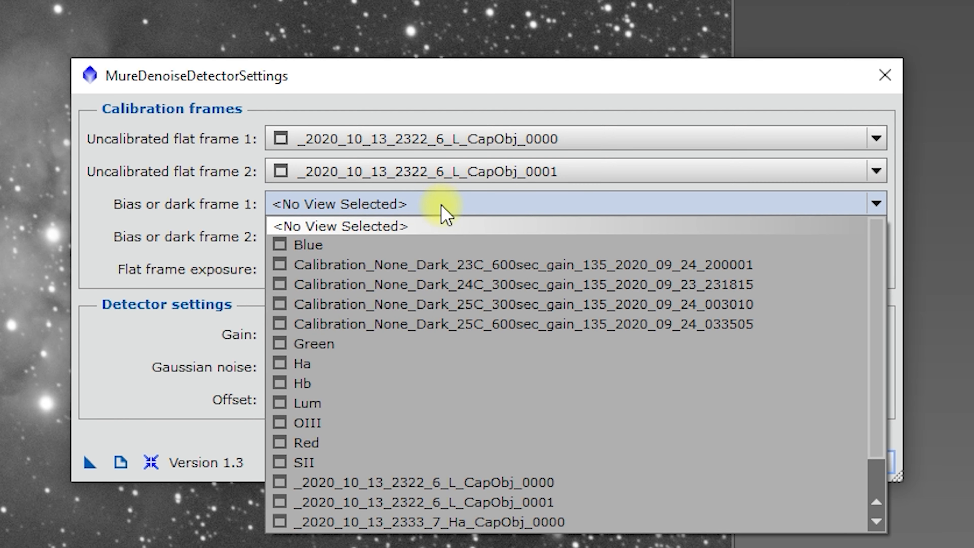
{"action": "left_click", "coordinate": [443, 291]}
{"action": "left_click", "coordinate": [432, 239]}
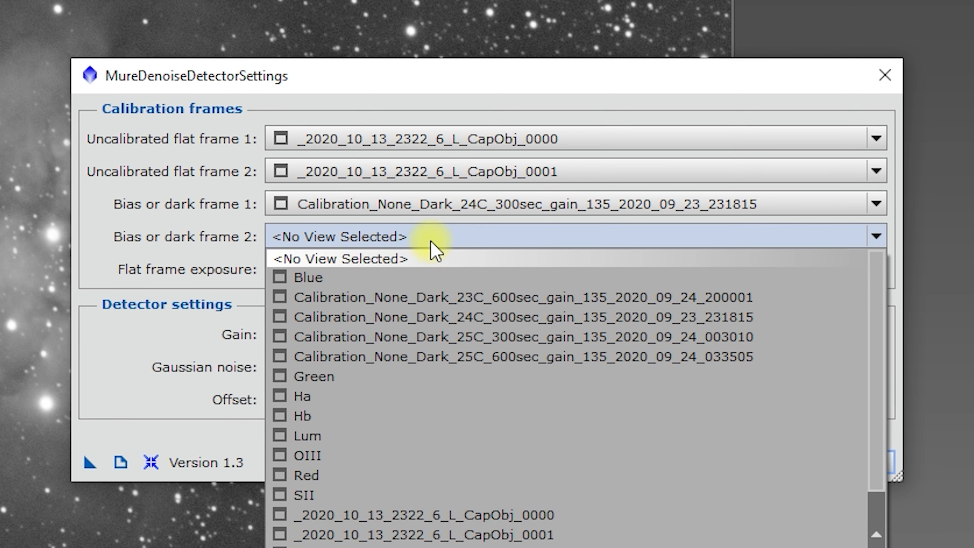
{"action": "left_click", "coordinate": [449, 337]}
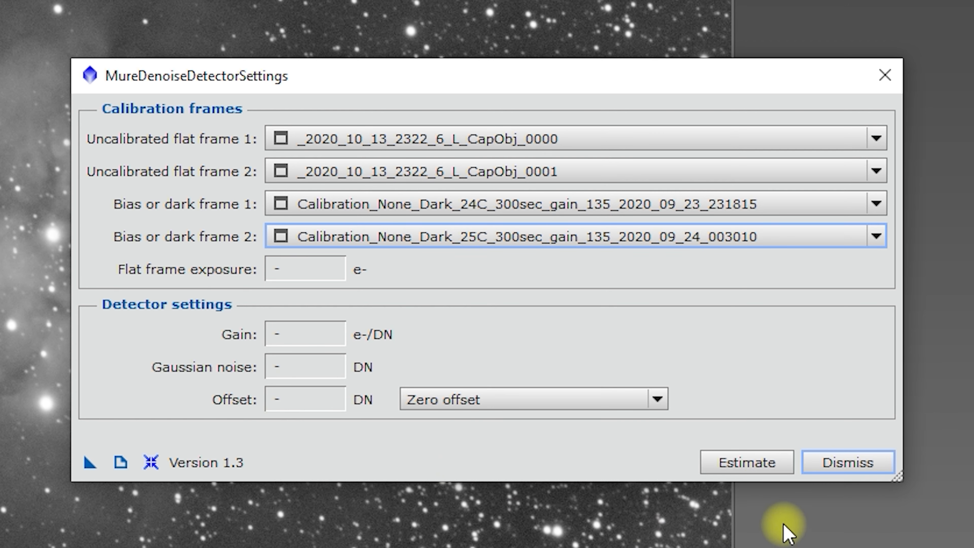
{"action": "left_click", "coordinate": [750, 465]}
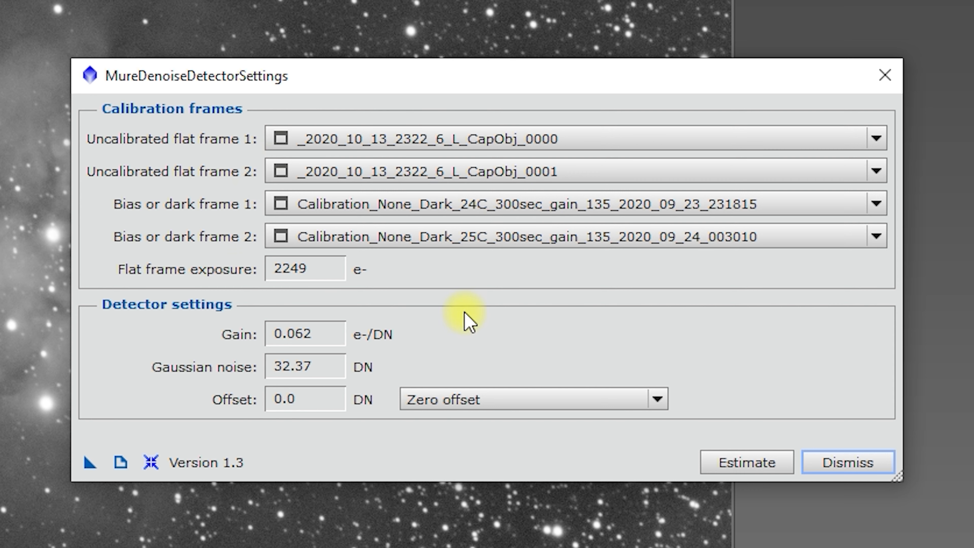
- Replace the uncalibrated flat frames with Ha flats CapObj_0000 and CapObj_0001, and rerun the detector settings estimate
{"action": "left_click", "coordinate": [429, 140]}
{"action": "left_click", "coordinate": [430, 456]}
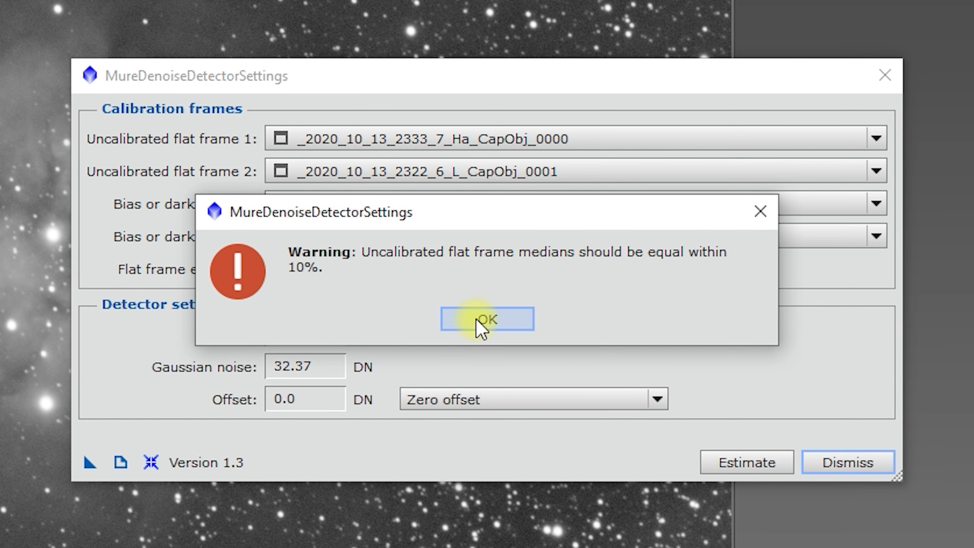
{"action": "left_click", "coordinate": [480, 326]}
{"action": "left_click", "coordinate": [443, 173]}
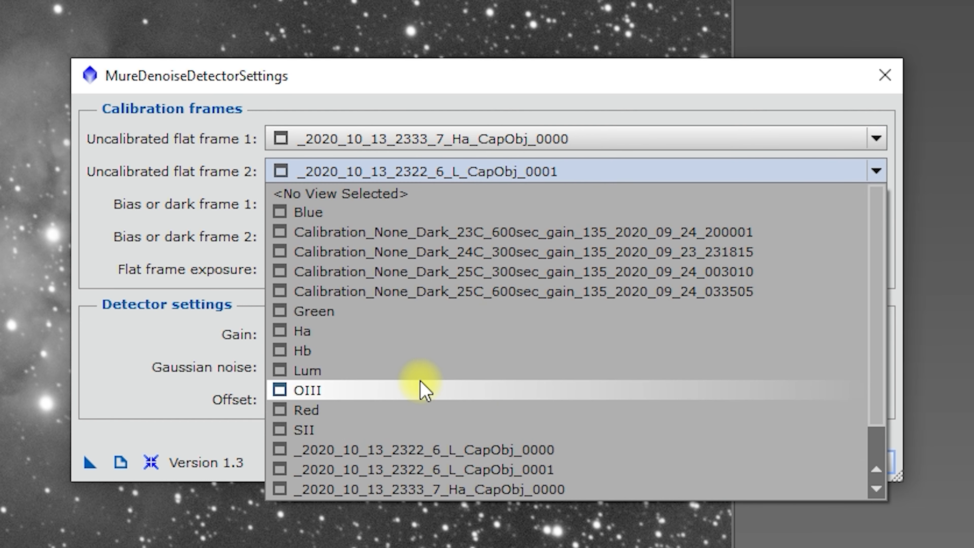
{"action": "scroll", "coordinate": [425, 388], "scroll_direction": "down", "scroll_amount": 1}
{"action": "left_click", "coordinate": [430, 470]}
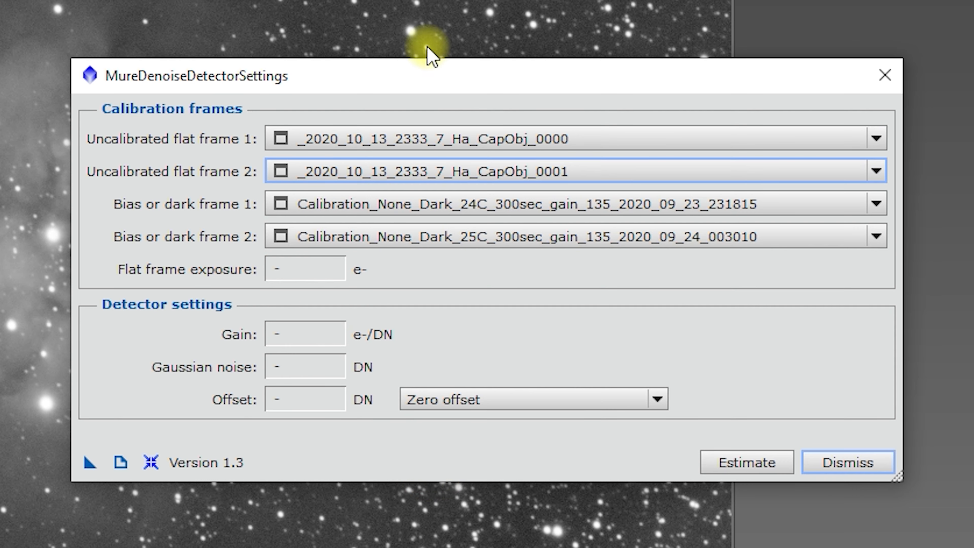
{"action": "left_click", "coordinate": [743, 463]}
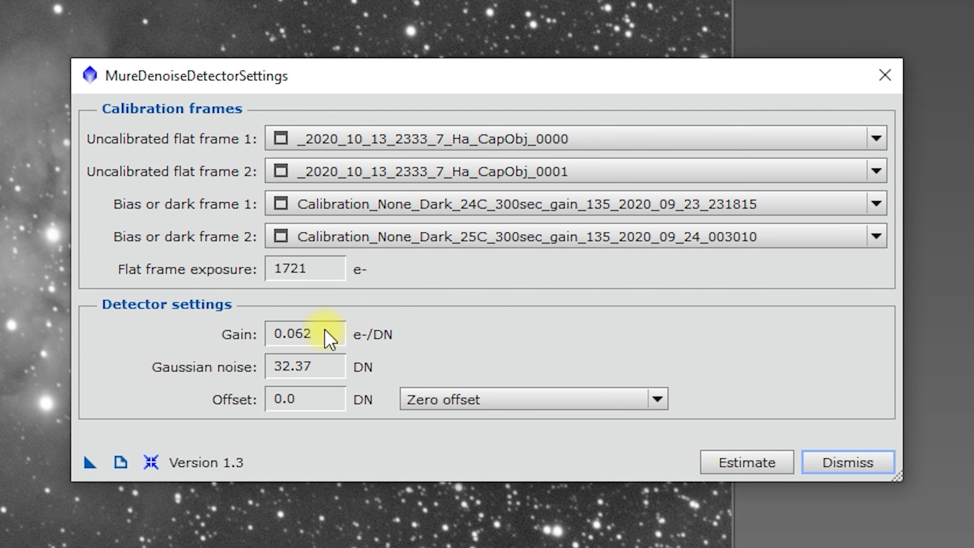
- Replace the dark frames with the -23C and -25C 600-second gain 135 darks, estimate the detector settings, and close the dialog
{"action": "left_click", "coordinate": [472, 209]}
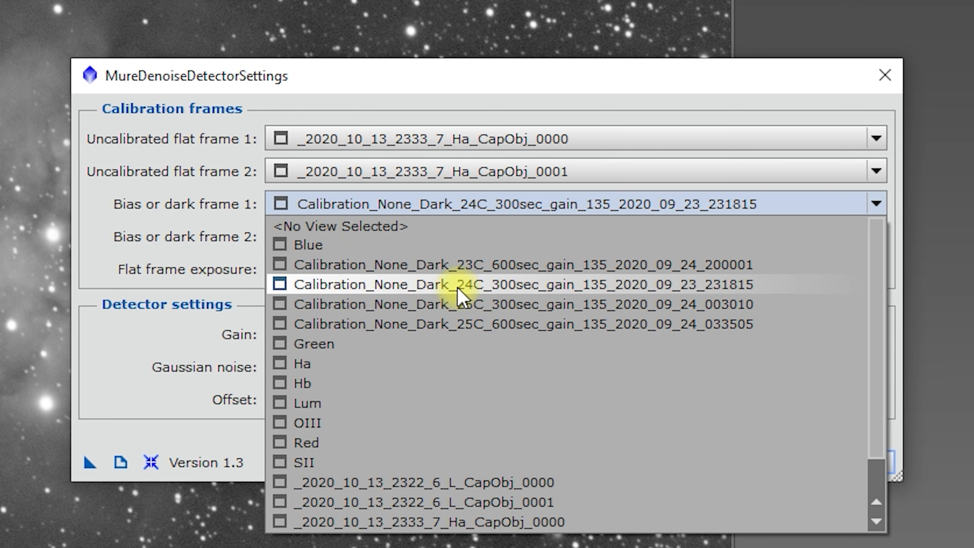
{"action": "left_click", "coordinate": [450, 265]}
{"action": "left_click", "coordinate": [460, 239]}
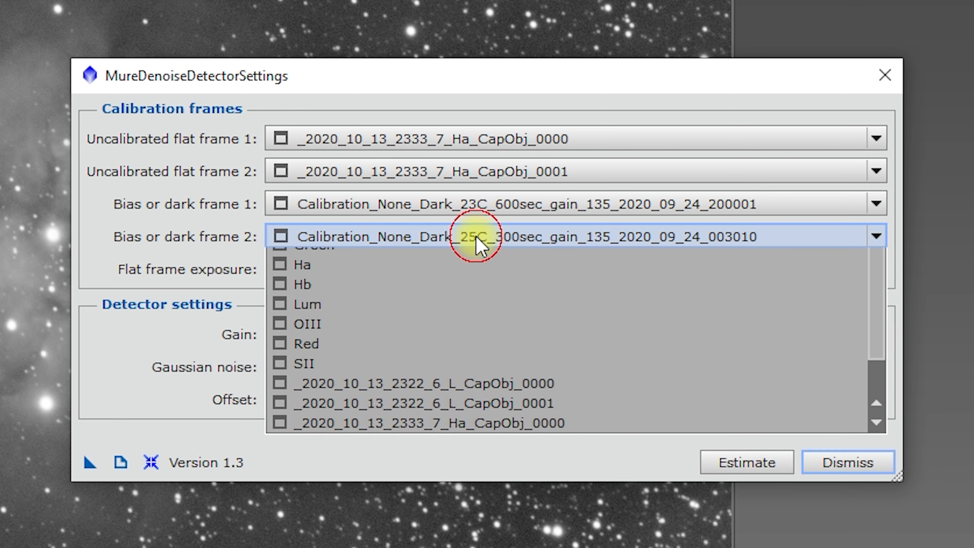
{"action": "left_click", "coordinate": [490, 340]}
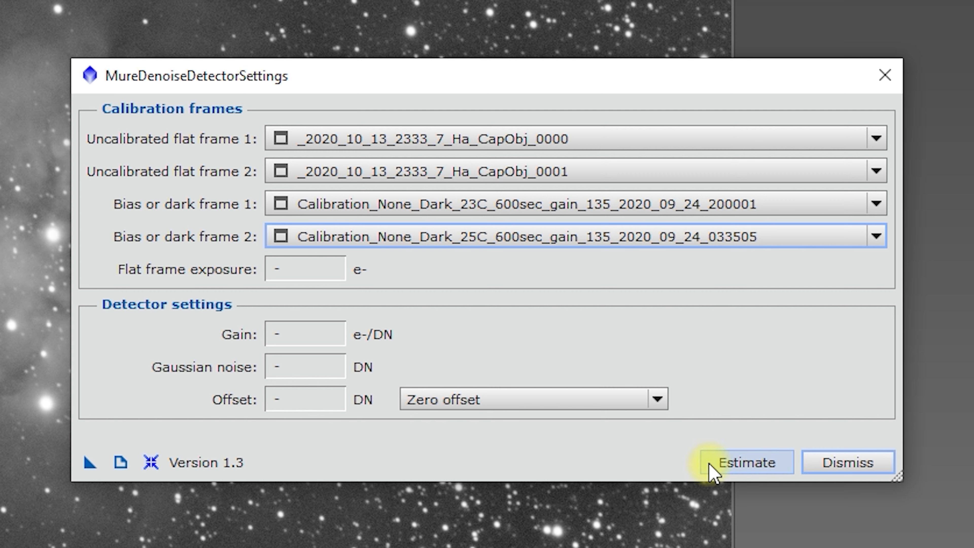
{"action": "left_click", "coordinate": [734, 465]}
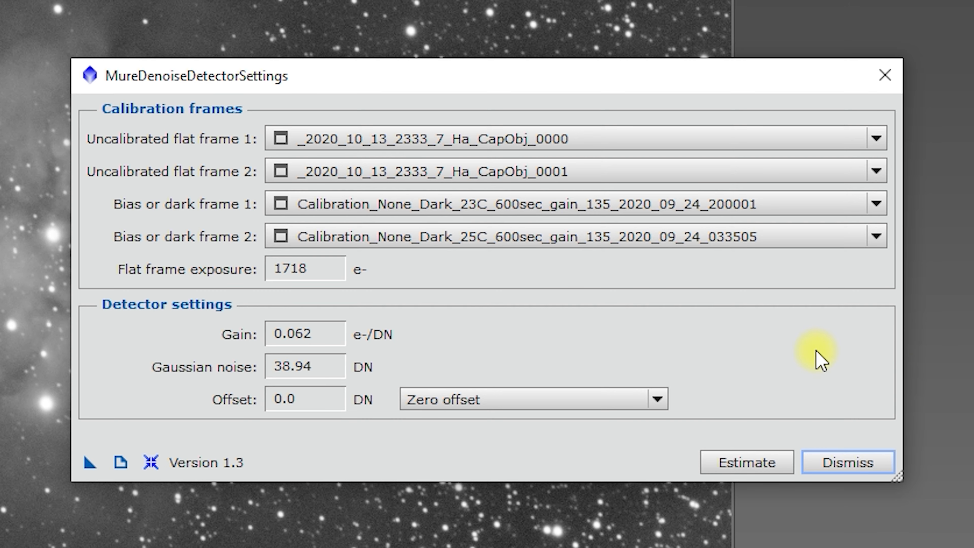
{"action": "left_click", "coordinate": [859, 470]}
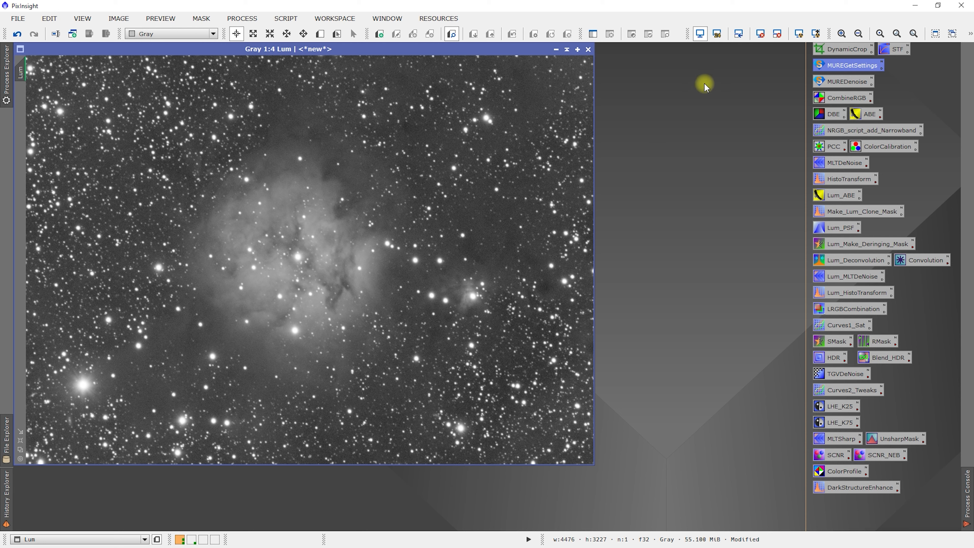
- View the MUREDenoise script icon's stored parameters, and execute the icon in the global context
{"action": "left_click", "coordinate": [845, 82]}
{"action": "double_click", "coordinate": [846, 82]}
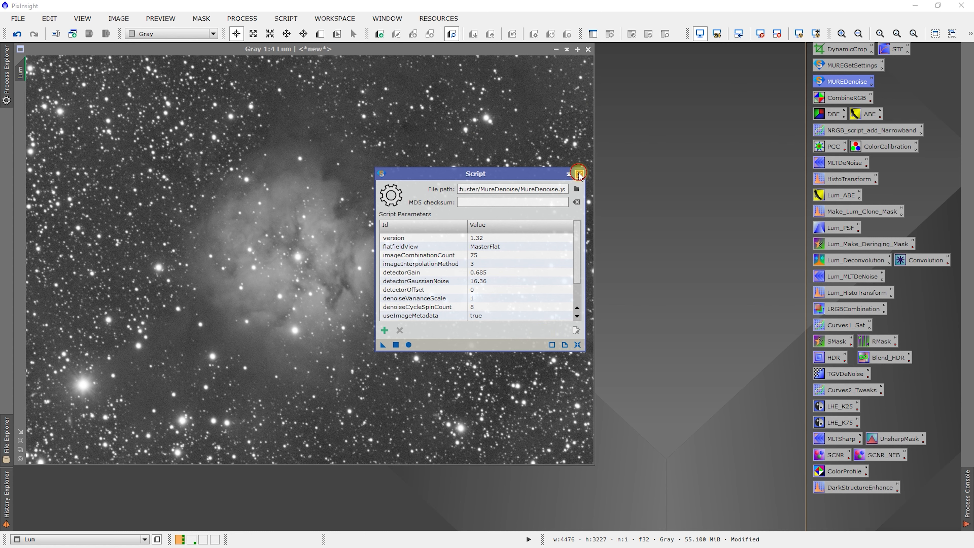
{"action": "left_click", "coordinate": [579, 174]}
{"action": "right_click", "coordinate": [824, 82]}
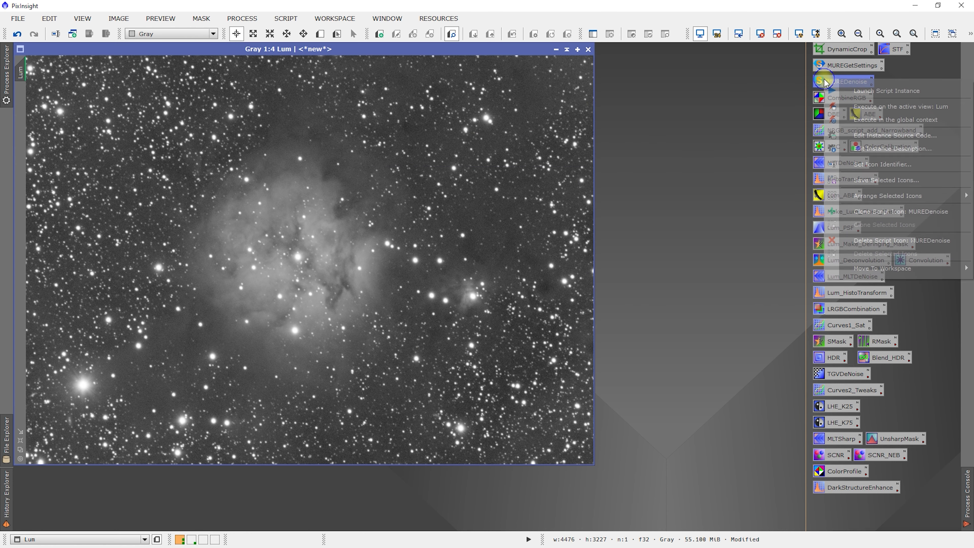
{"action": "left_click", "coordinate": [865, 119]}
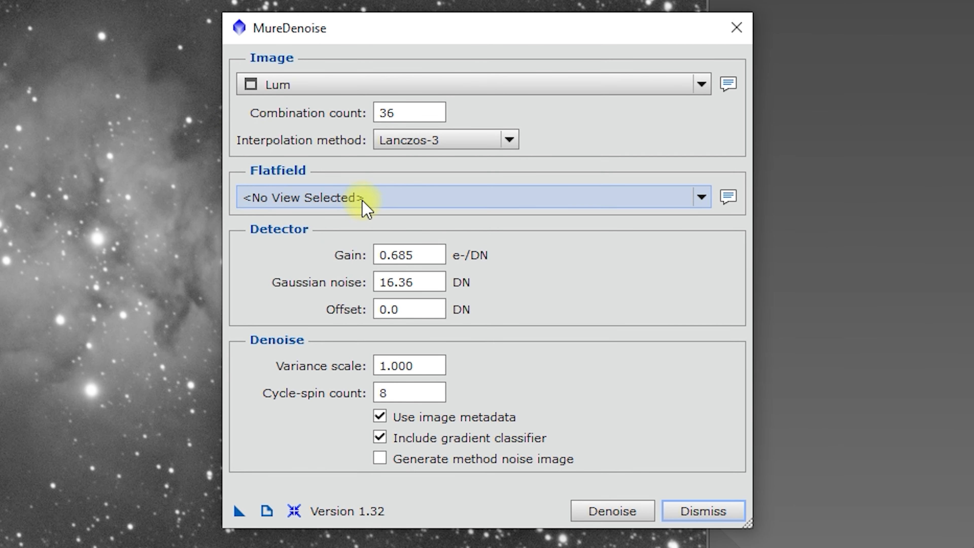
- Look through the views available as Flatfield in MureDenoise, and dismiss the dialog without denoising
{"action": "left_click", "coordinate": [388, 195]}
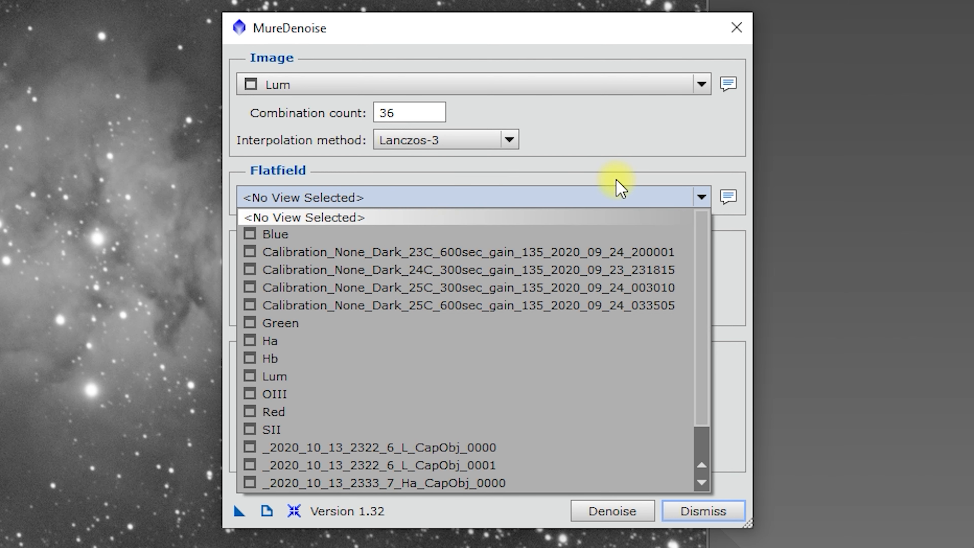
{"action": "scroll", "coordinate": [445, 461], "scroll_direction": "down", "scroll_amount": 1}
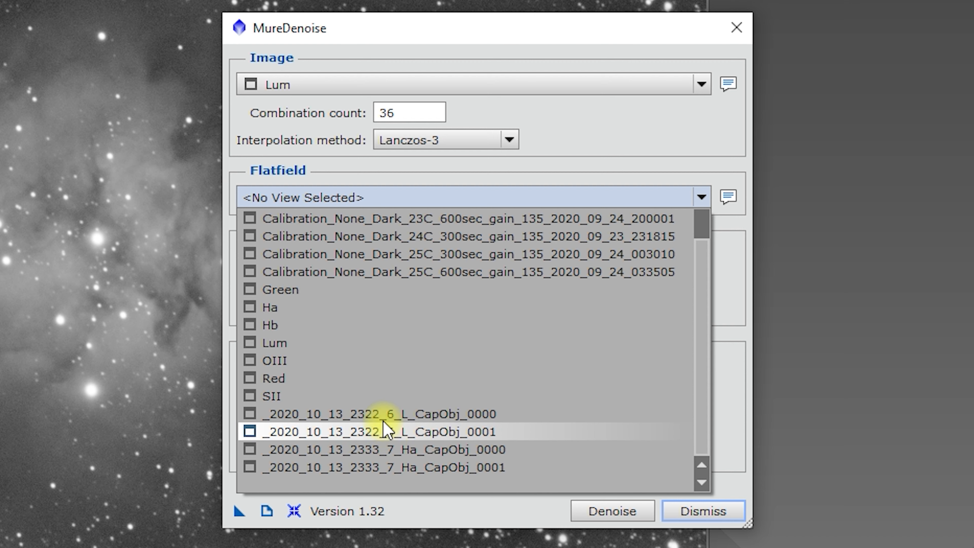
{"action": "left_click", "coordinate": [591, 151]}
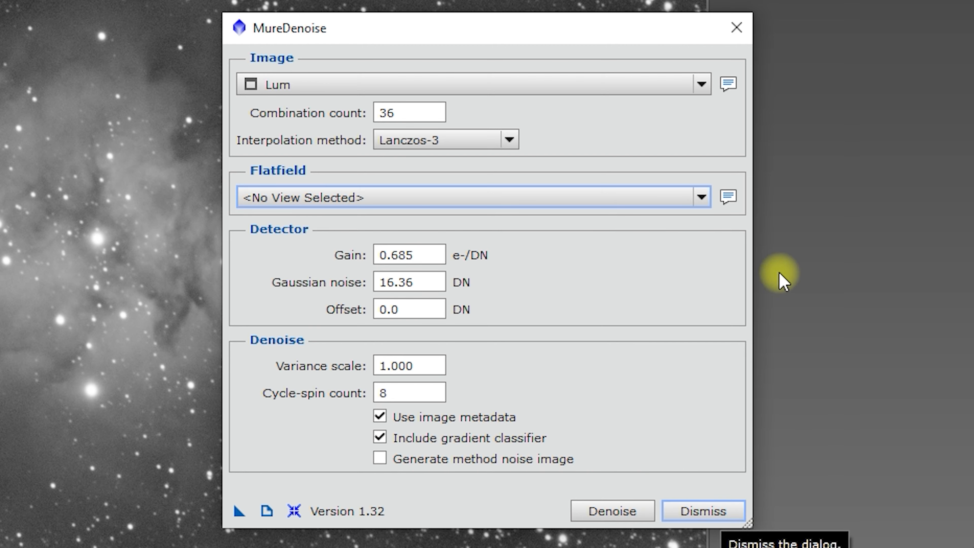
{"action": "mouse_move", "coordinate": [729, 197]}
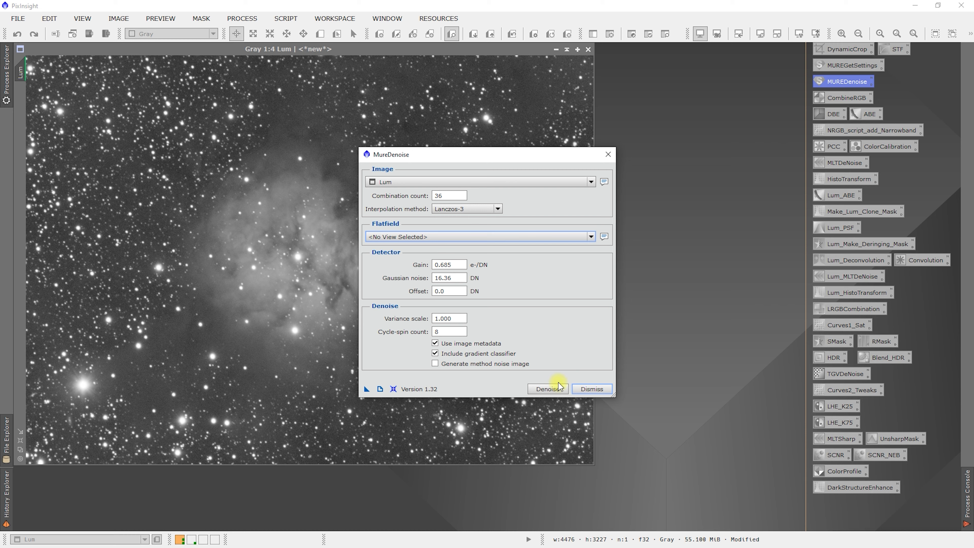
{"action": "left_click", "coordinate": [592, 389]}
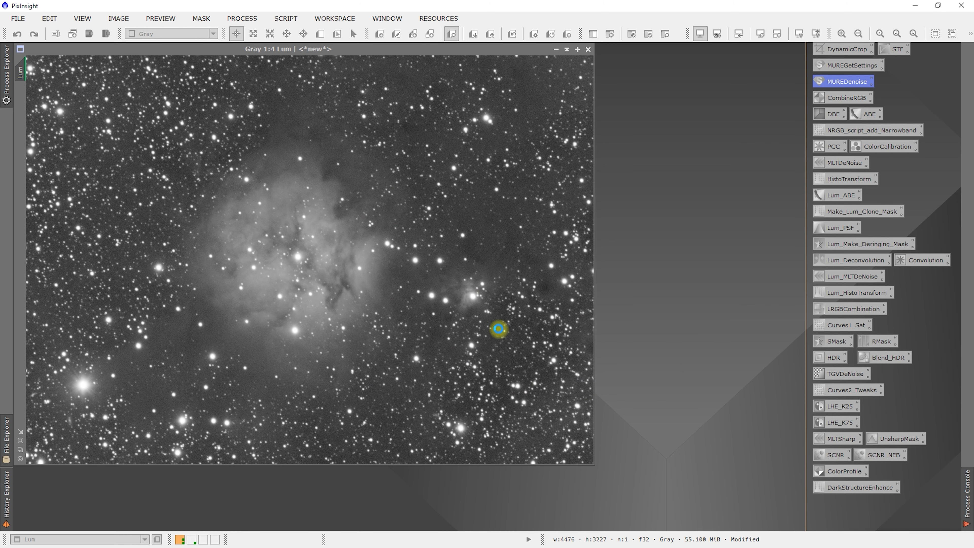
- Switch to the second workspace and move the L and Ha CapObj_0001 flat icons beside the first two dark frame icons
{"action": "left_click", "coordinate": [192, 539]}
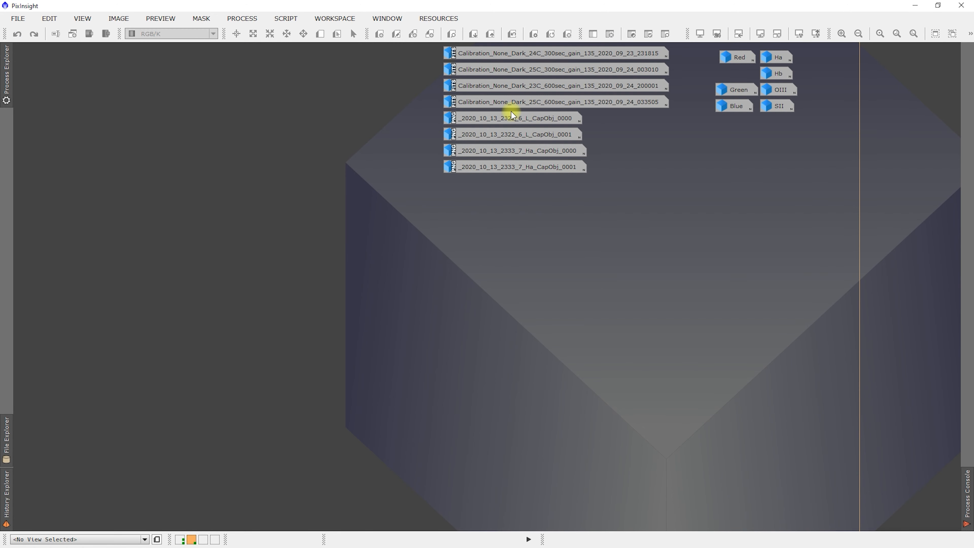
{"action": "left_click", "coordinate": [511, 118]}
{"action": "left_click_drag", "start_coordinate": [516, 135], "coordinate": [375, 55]}
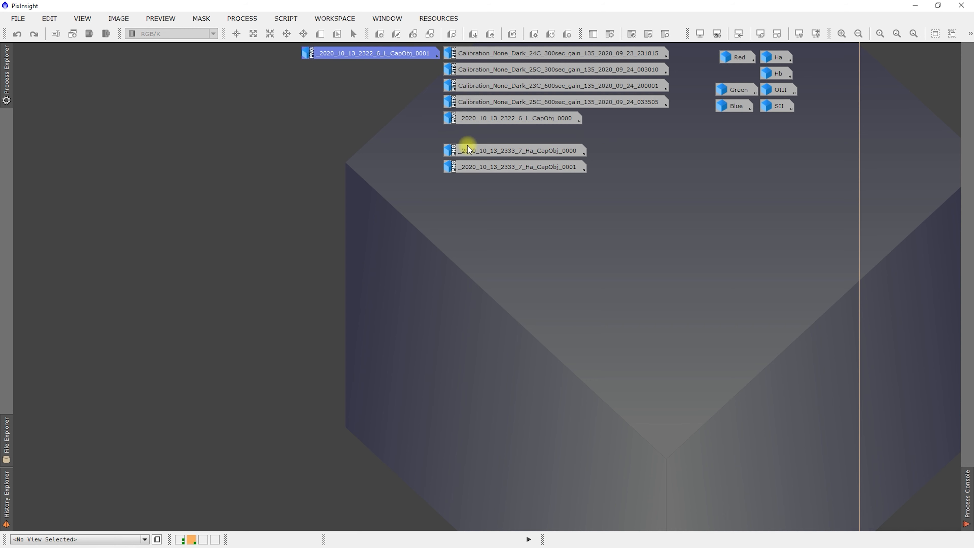
{"action": "left_click_drag", "start_coordinate": [509, 166], "coordinate": [366, 72]}
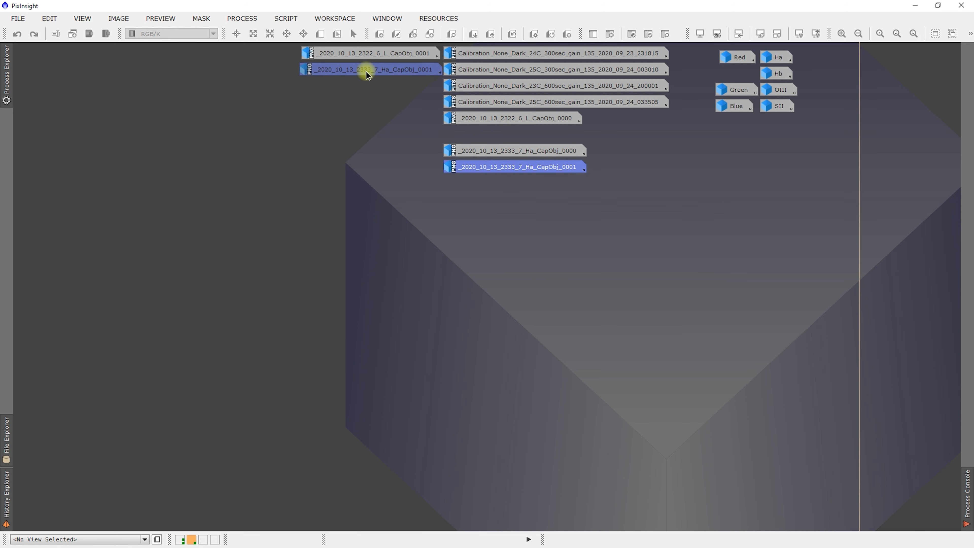
{"action": "double_click", "coordinate": [392, 203]}
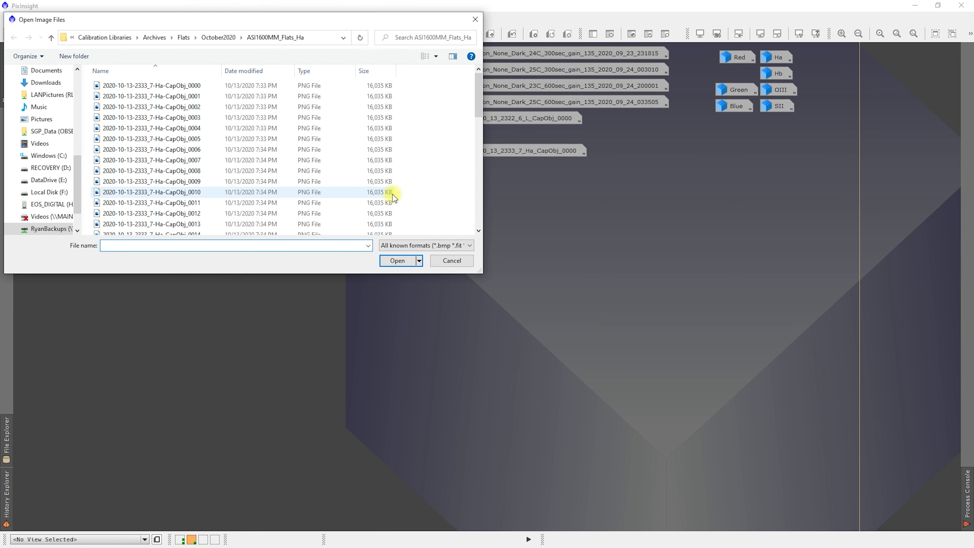
{"action": "left_click", "coordinate": [231, 40]}
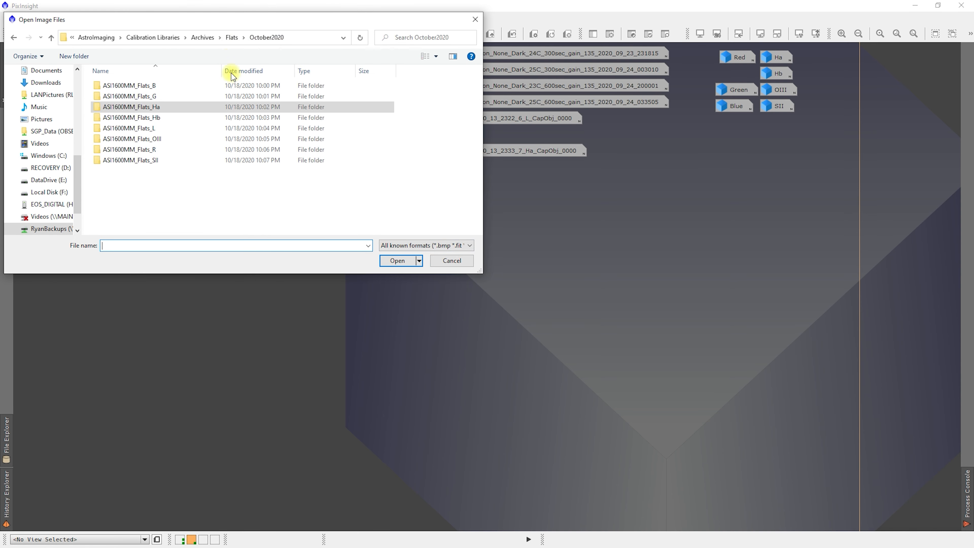
{"action": "double_click", "coordinate": [146, 86]}
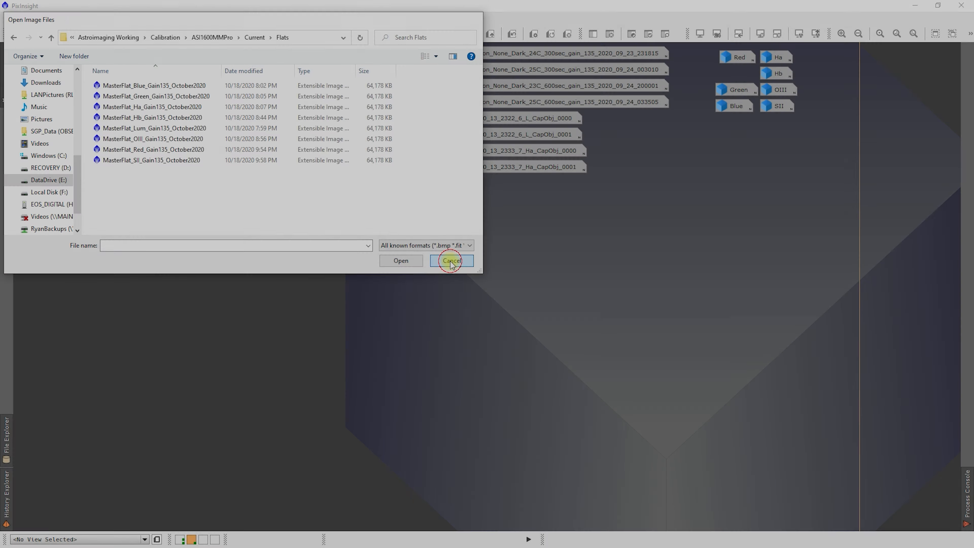
{"action": "left_click", "coordinate": [450, 257]}
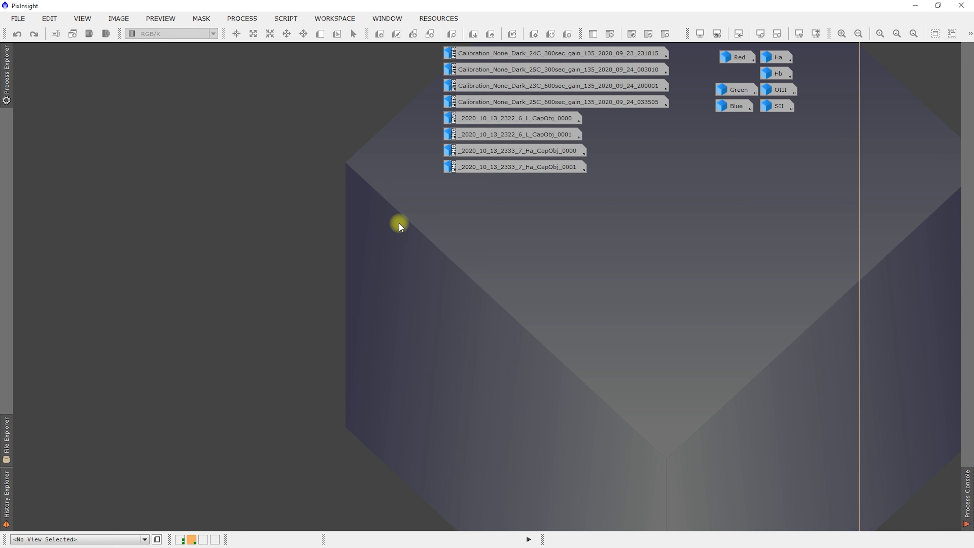
- Open all eight Gain135 October2020 master flats from the ASI1600MMPro Current Flats folder under Astroimaging Working Calibration
{"action": "double_click", "coordinate": [320, 235]}
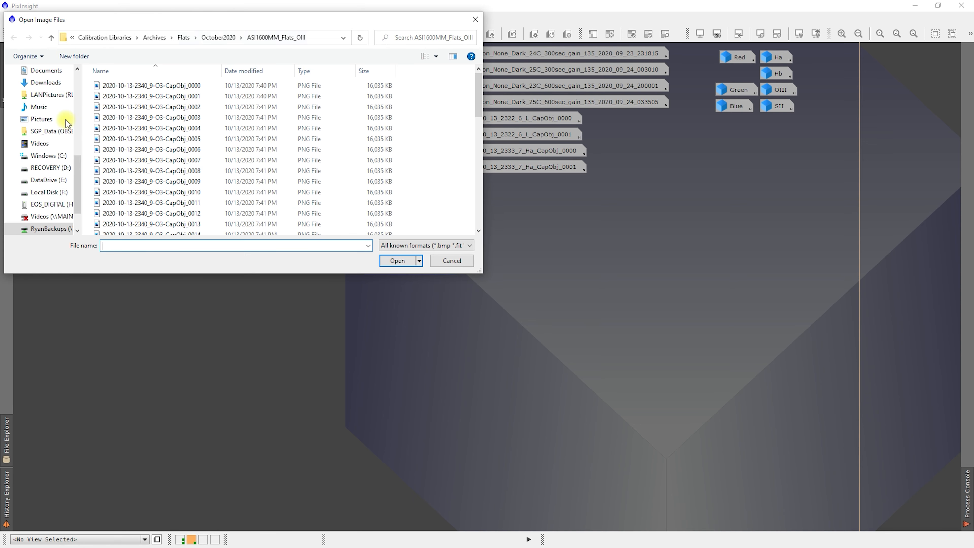
{"action": "left_click", "coordinate": [50, 180]}
{"action": "double_click", "coordinate": [149, 86]}
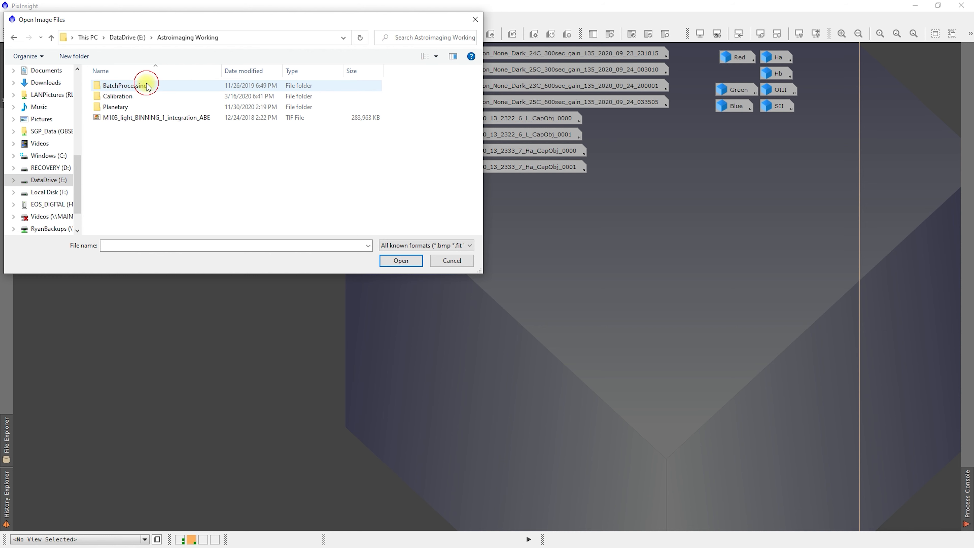
{"action": "double_click", "coordinate": [135, 95]}
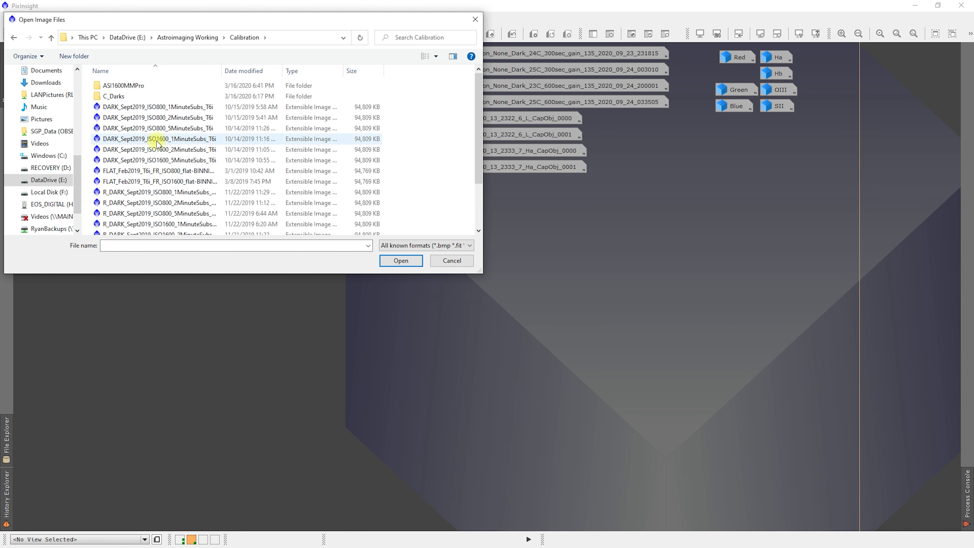
{"action": "double_click", "coordinate": [145, 85]}
{"action": "left_click", "coordinate": [126, 97]}
{"action": "double_click", "coordinate": [125, 97]}
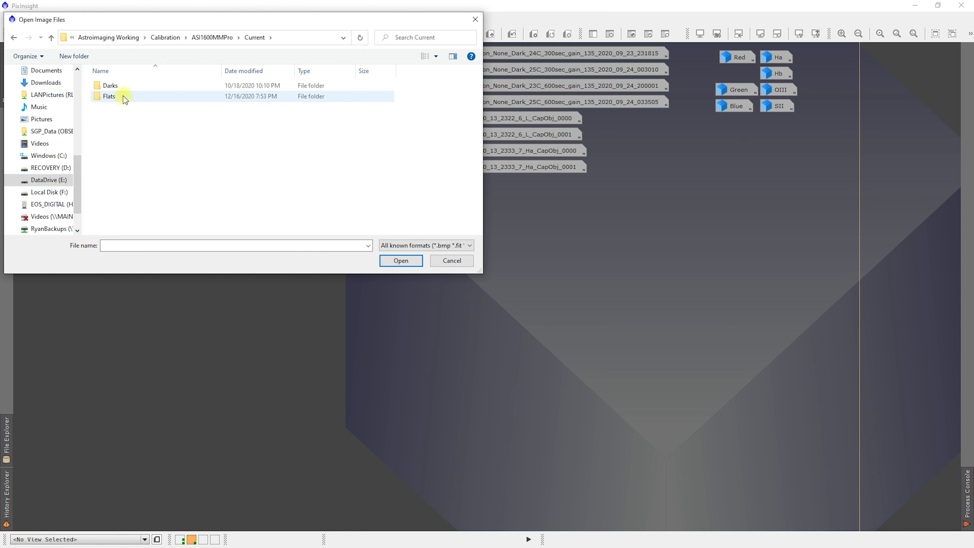
{"action": "double_click", "coordinate": [123, 96]}
{"action": "left_click_drag", "start_coordinate": [165, 180], "coordinate": [122, 85]}
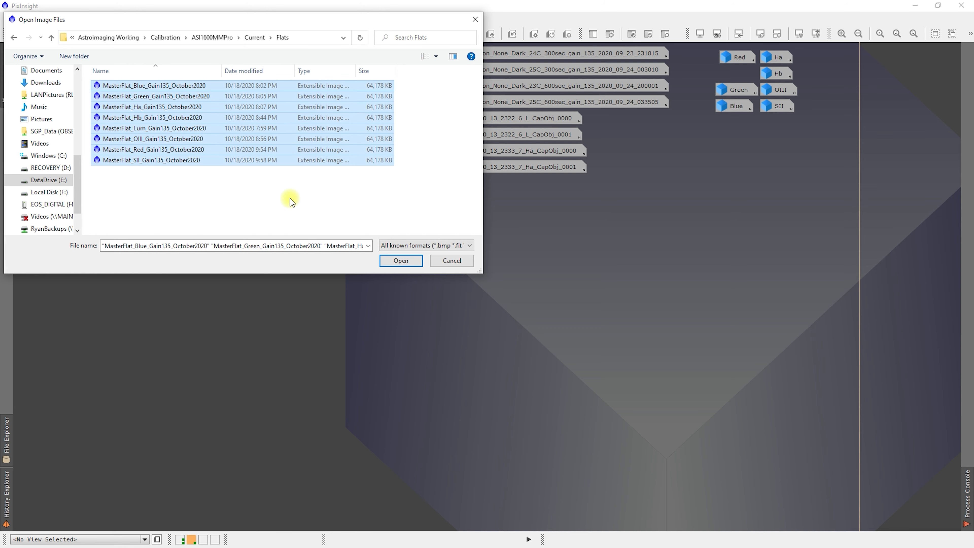
{"action": "left_click", "coordinate": [400, 260]}
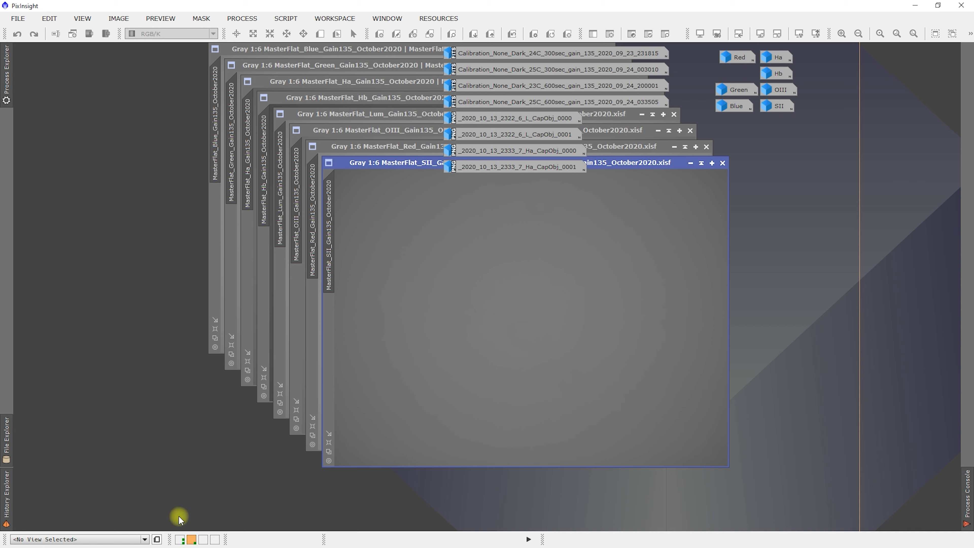
- Switch to the first workspace, execute the MUREDenoise script icon on the Lum view, and dismiss the dialog without denoising
{"action": "left_click", "coordinate": [179, 539]}
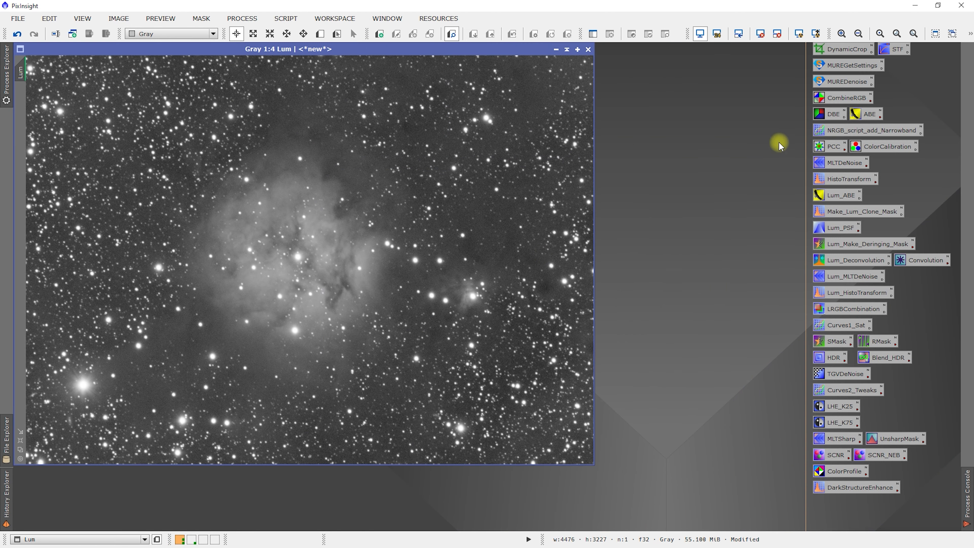
{"action": "right_click", "coordinate": [843, 81]}
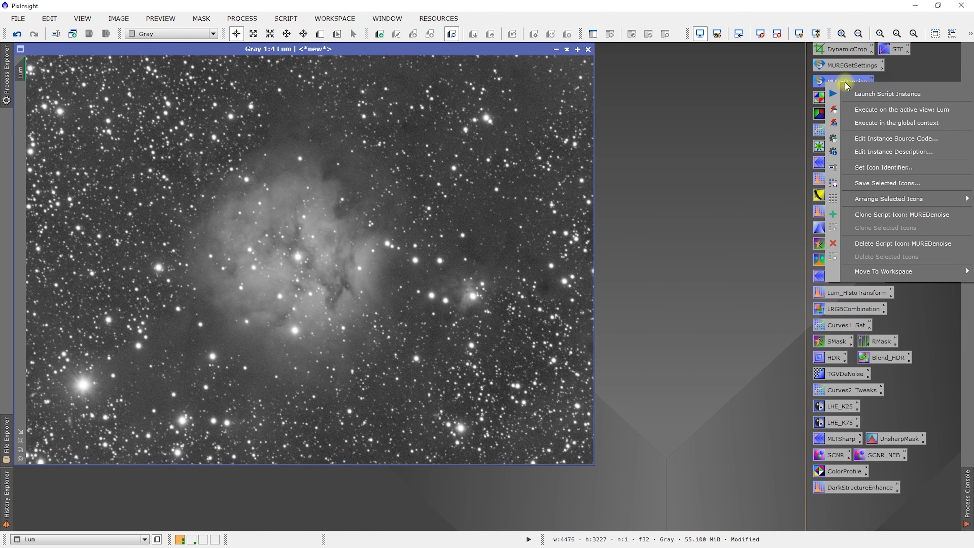
{"action": "left_click", "coordinate": [880, 111]}
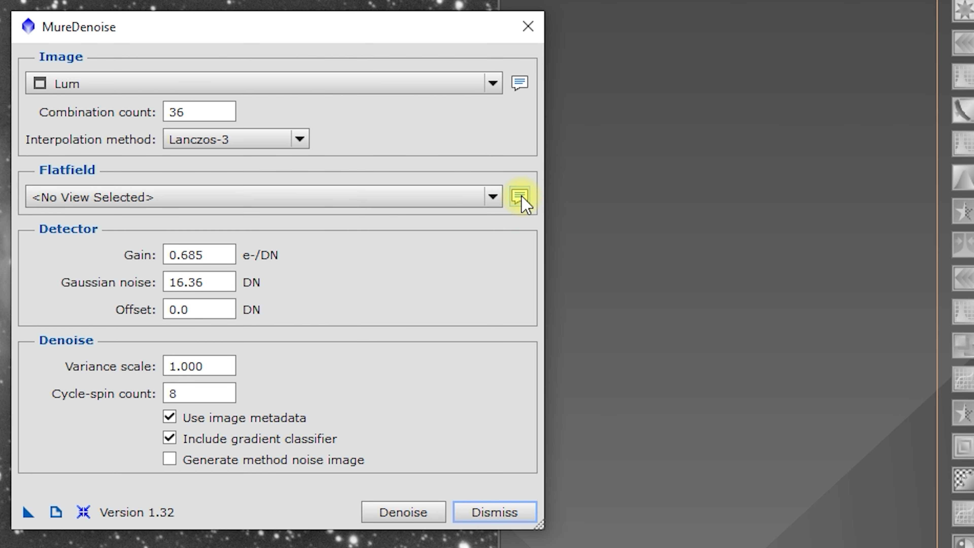
{"action": "mouse_move", "coordinate": [522, 199]}
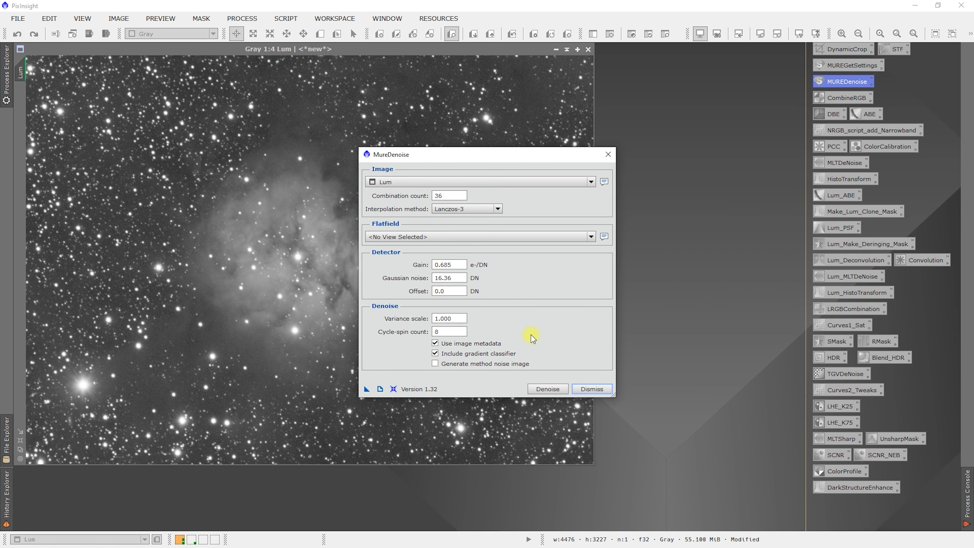
{"action": "left_click", "coordinate": [593, 388]}
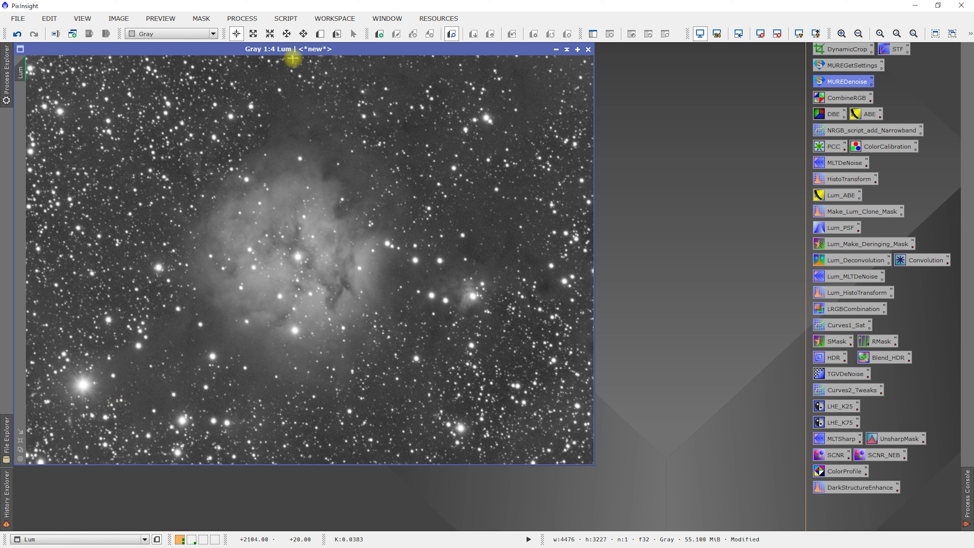
- Load the Lum view's processing history and reopen its DynamicCrop instance
{"action": "left_click", "coordinate": [5, 503]}
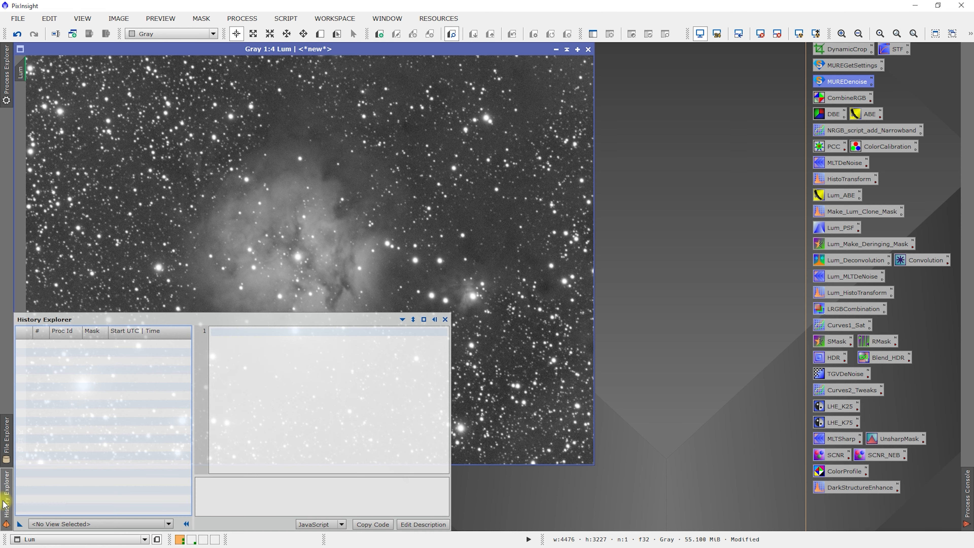
{"action": "left_click", "coordinate": [75, 526]}
{"action": "scroll", "coordinate": [71, 468], "scroll_direction": "down", "scroll_amount": 2}
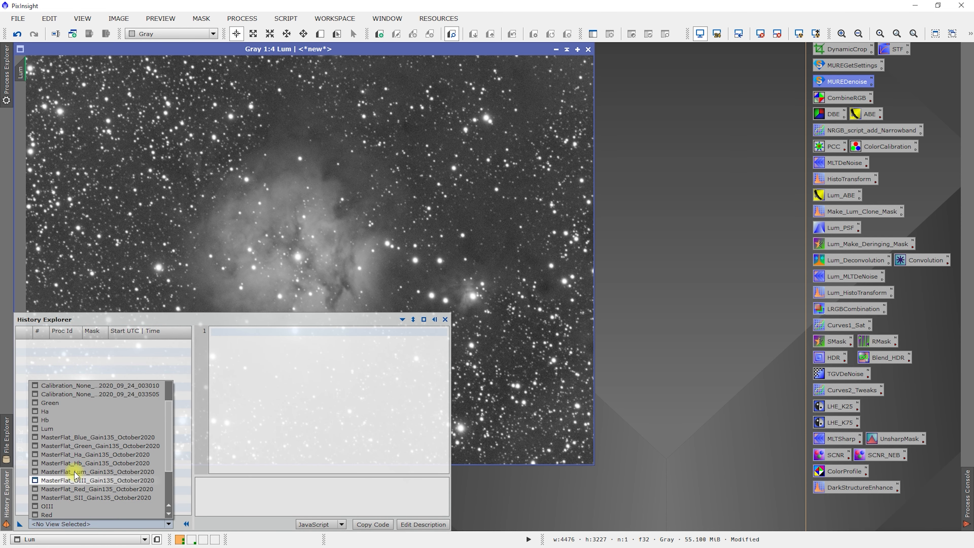
{"action": "left_click", "coordinate": [66, 429]}
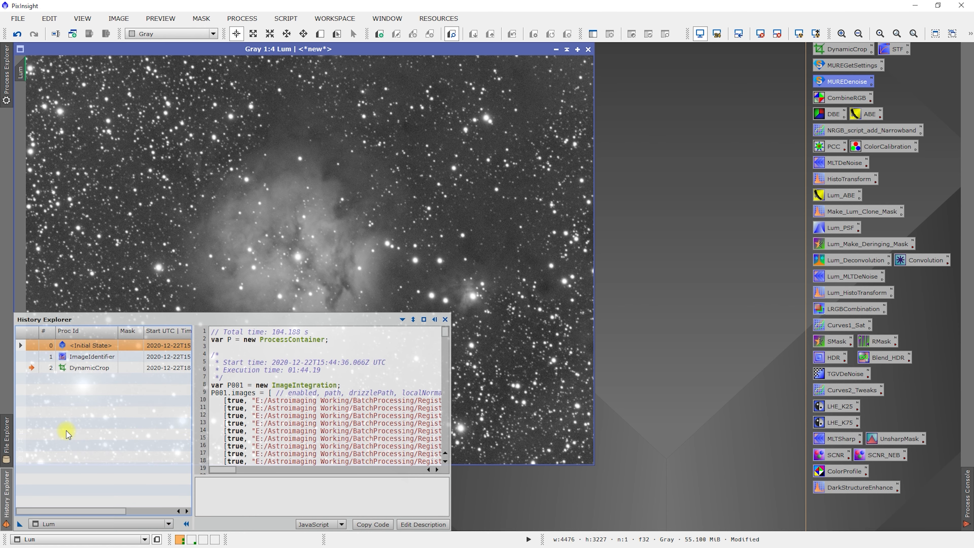
{"action": "double_click", "coordinate": [85, 368]}
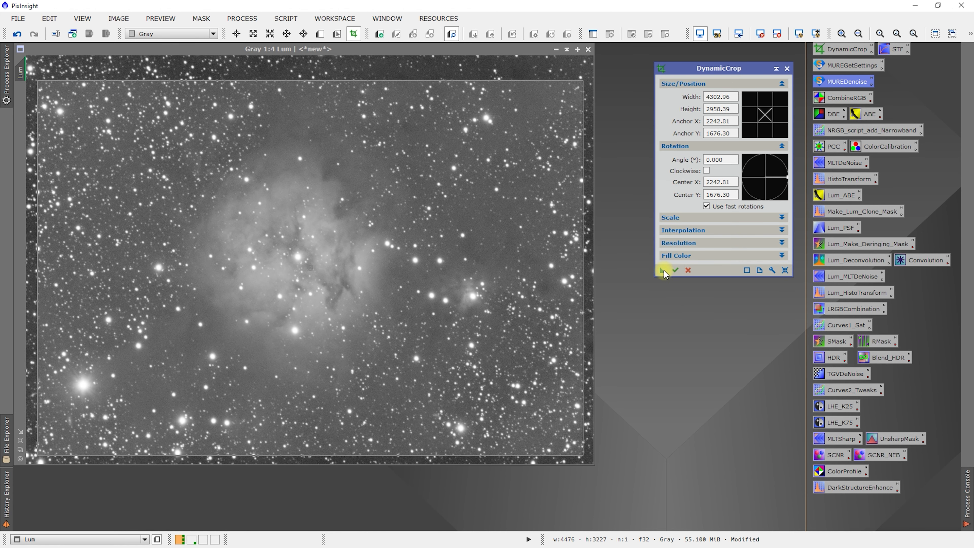
- Save the DynamicCrop instance as a process icon on the workspace, and cancel the active crop session
{"action": "left_click_drag", "start_coordinate": [661, 270], "coordinate": [656, 347]}
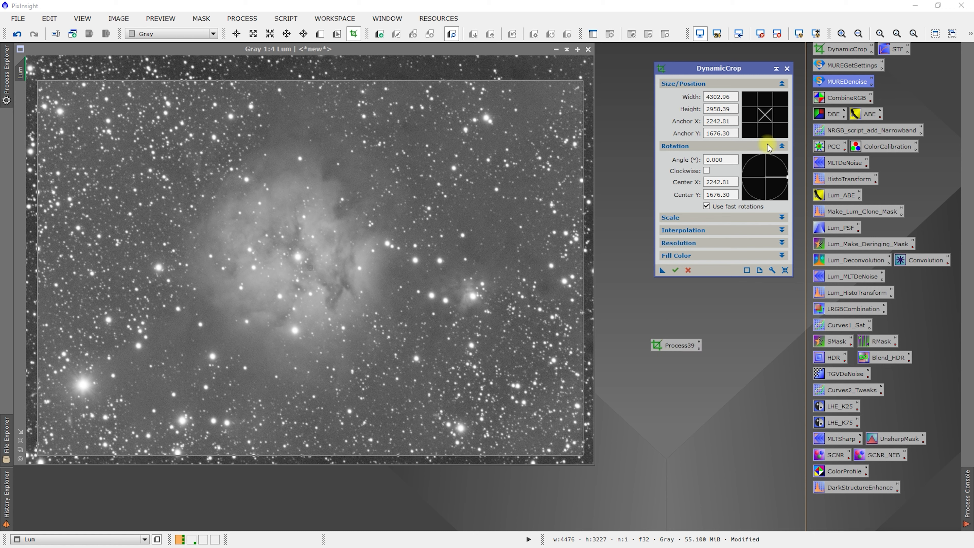
{"action": "left_click", "coordinate": [788, 69]}
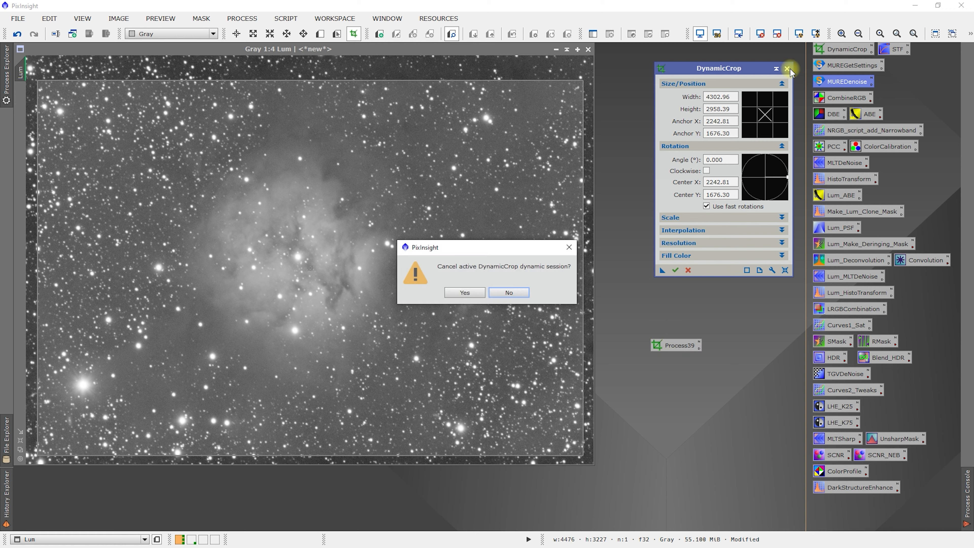
{"action": "left_click", "coordinate": [464, 293]}
- Move the new DynamicCrop process icon to Workspace02 and switch to that workspace
{"action": "right_click", "coordinate": [670, 345]}
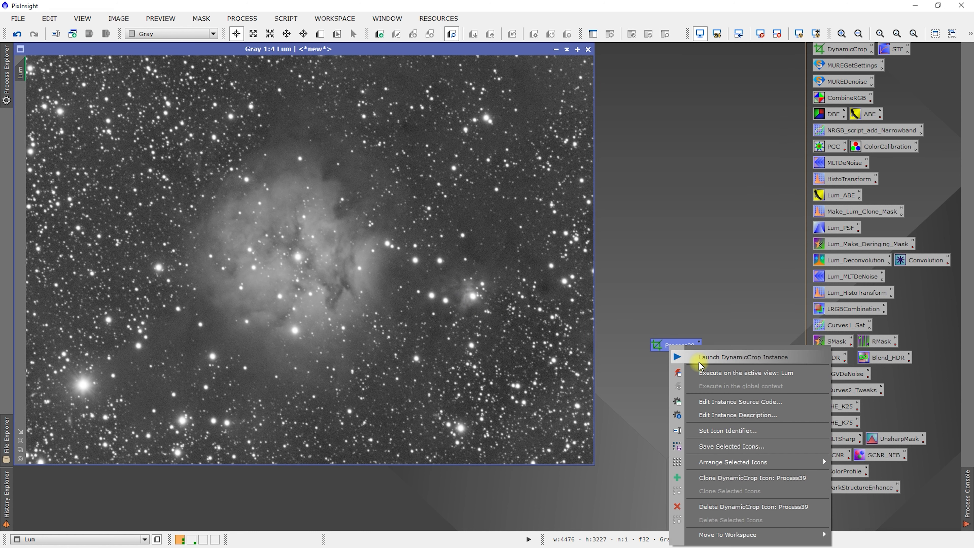
{"action": "mouse_move", "coordinate": [740, 533]}
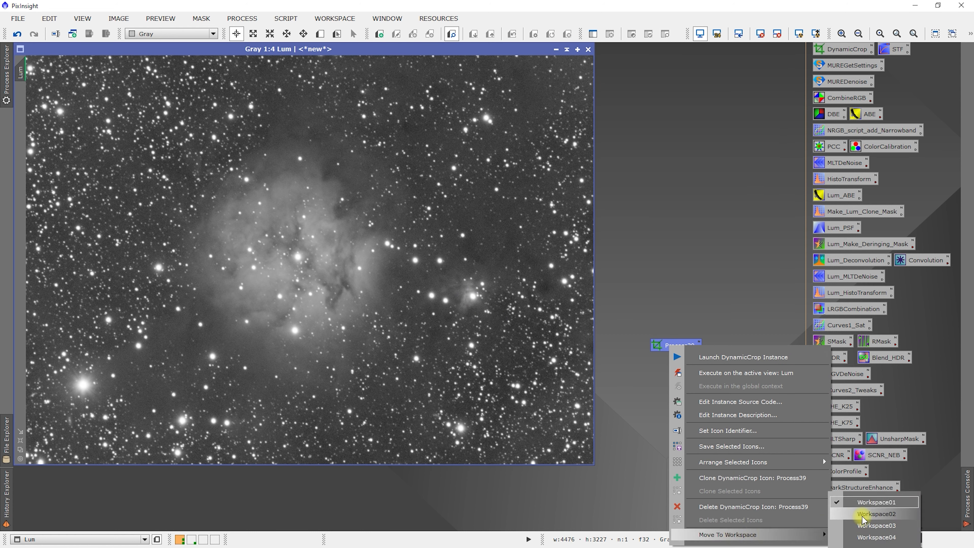
{"action": "left_click", "coordinate": [857, 513]}
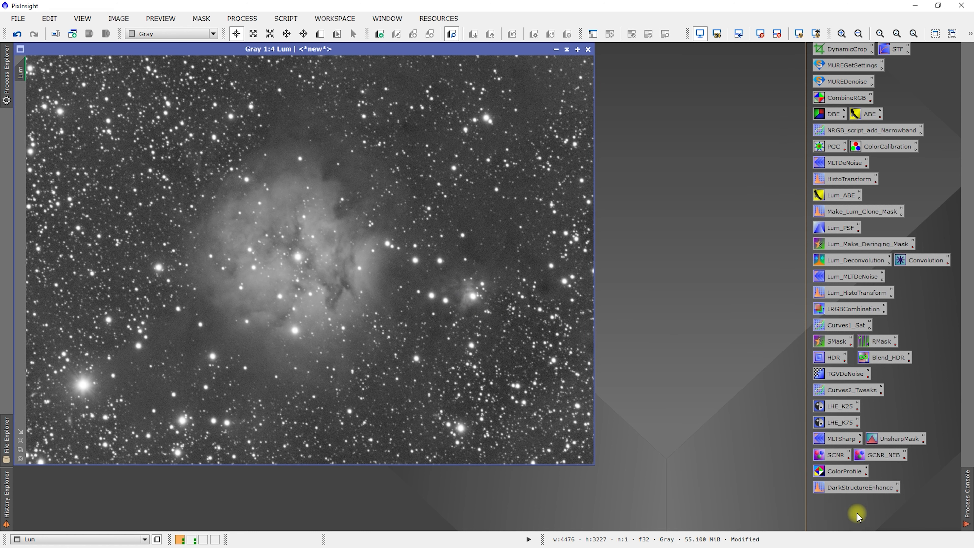
{"action": "left_click", "coordinate": [192, 539]}
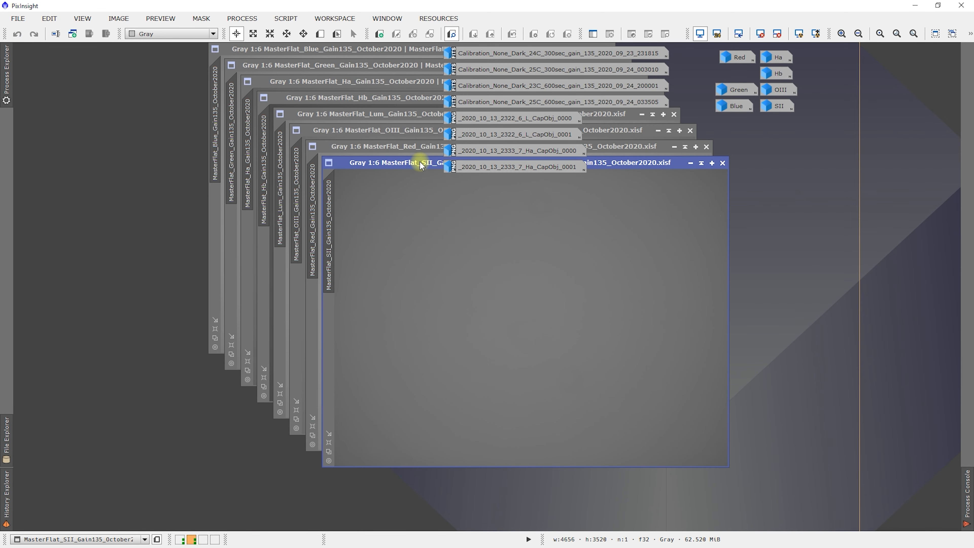
- Move the DynamicCrop icon from behind the master flats to clear space by temporarily iconizing the SII, Red and OIII windows, restoring them again
{"action": "left_click", "coordinate": [694, 163]}
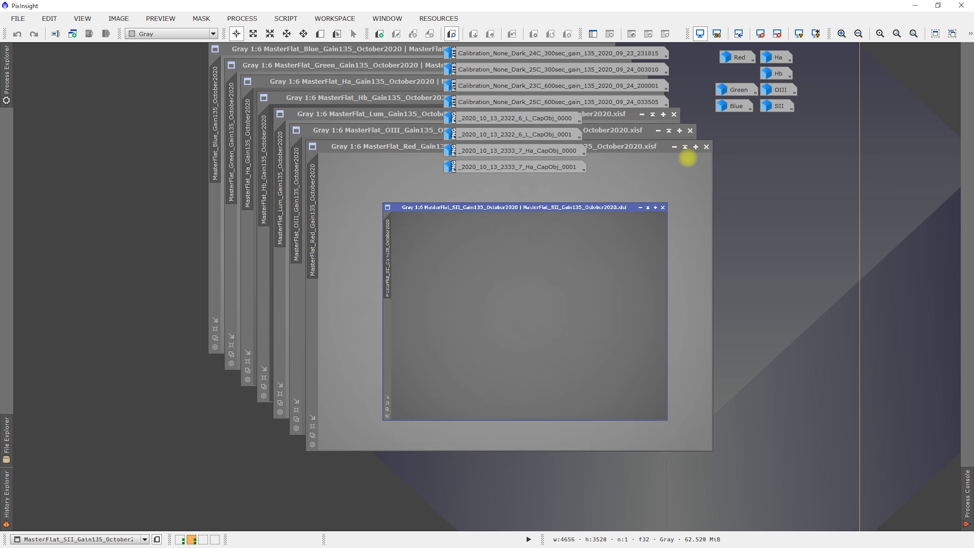
{"action": "left_click", "coordinate": [674, 147]}
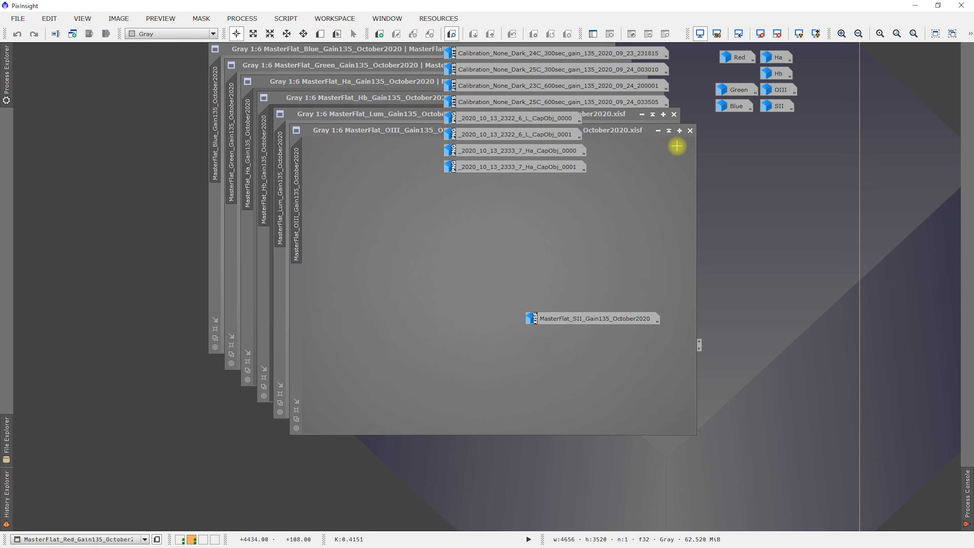
{"action": "left_click", "coordinate": [657, 131]}
{"action": "left_click_drag", "start_coordinate": [687, 344], "coordinate": [920, 239]}
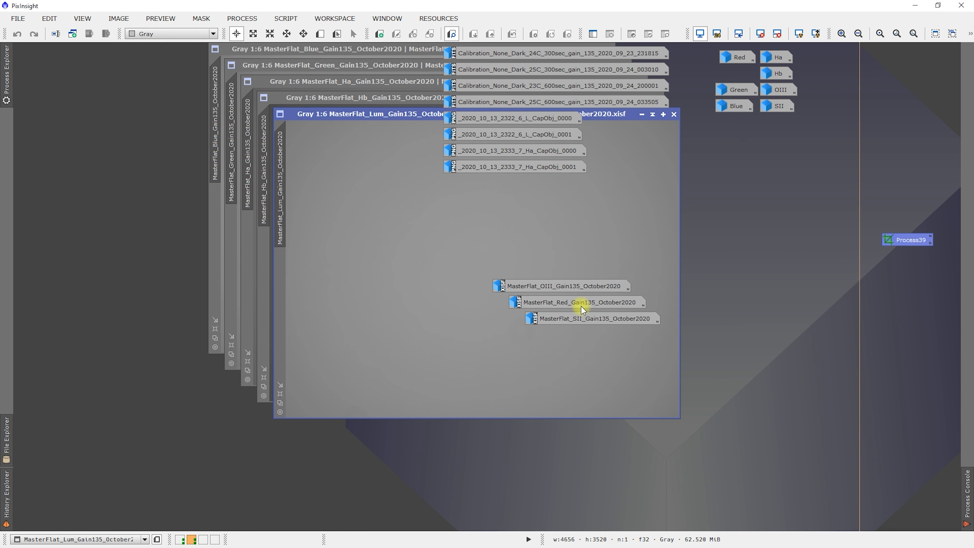
{"action": "double_click", "coordinate": [583, 283]}
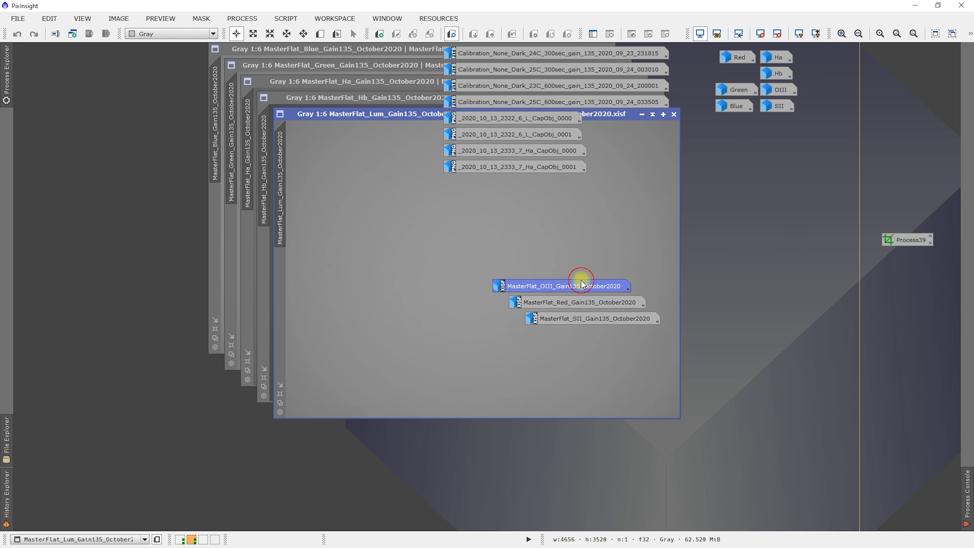
{"action": "double_click", "coordinate": [586, 302]}
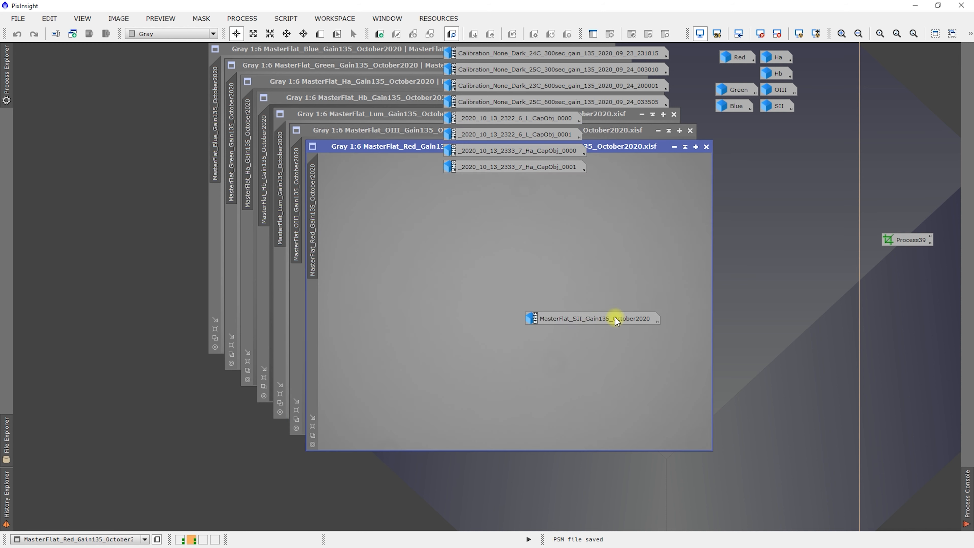
{"action": "double_click", "coordinate": [616, 318]}
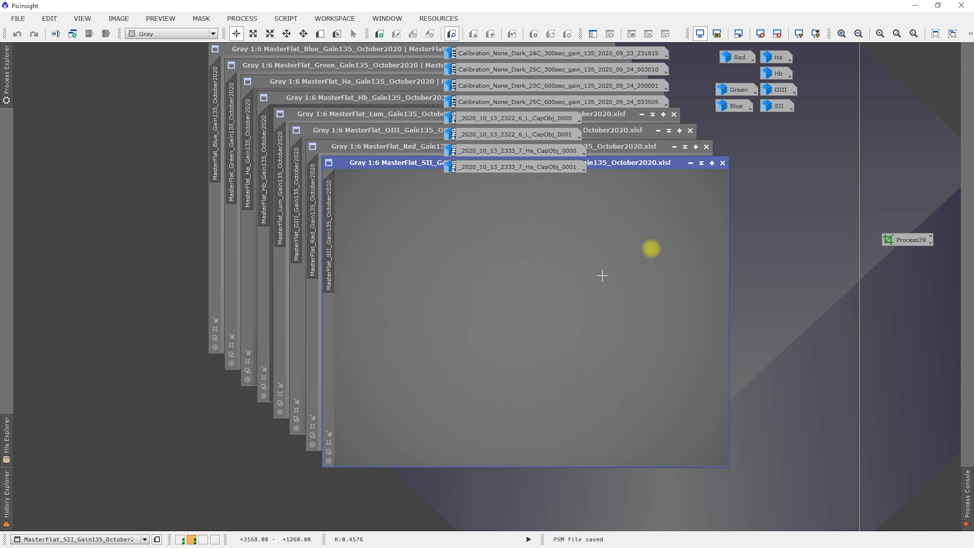
- Apply the saved DynamicCrop icon to the SII, Red and OIII master flats, iconizing each window once cropped
{"action": "left_click_drag", "start_coordinate": [908, 248], "coordinate": [530, 266]}
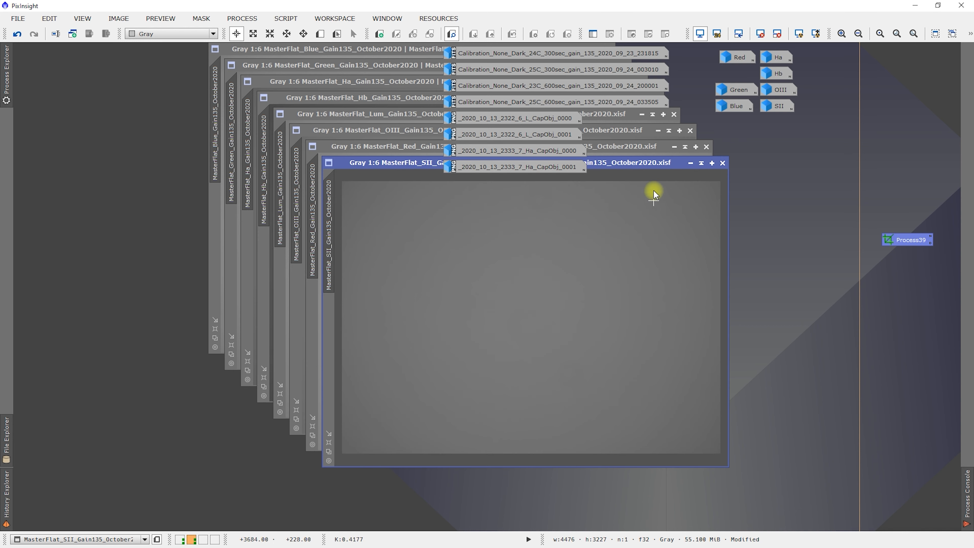
{"action": "left_click", "coordinate": [690, 162]}
{"action": "left_click_drag", "start_coordinate": [907, 238], "coordinate": [679, 157]}
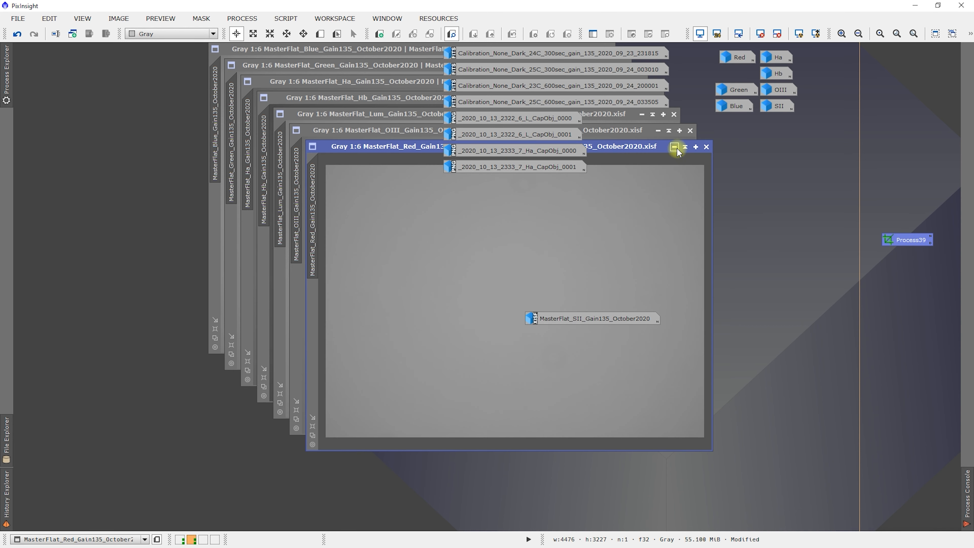
{"action": "left_click", "coordinate": [674, 147]}
{"action": "left_click_drag", "start_coordinate": [914, 241], "coordinate": [602, 245]}
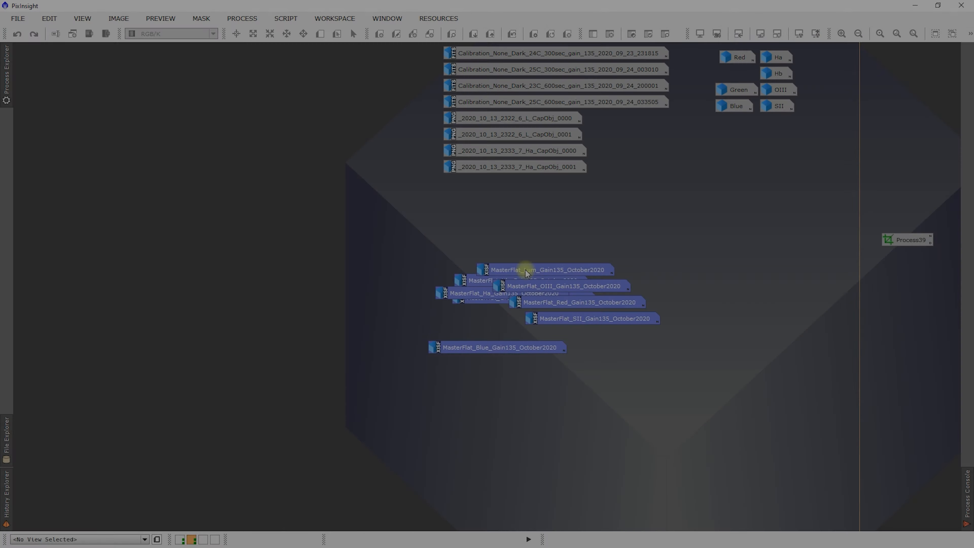
- Arrange the eight selected master flat icons into a column and place it beside the dark and flat frame icons
{"action": "right_click", "coordinate": [524, 267]}
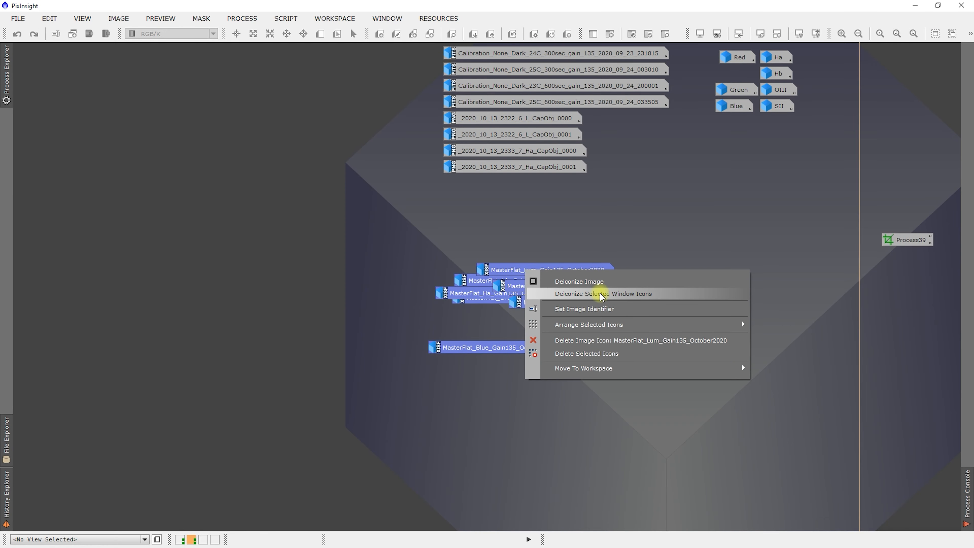
{"action": "mouse_move", "coordinate": [710, 325]}
{"action": "left_click", "coordinate": [775, 325]}
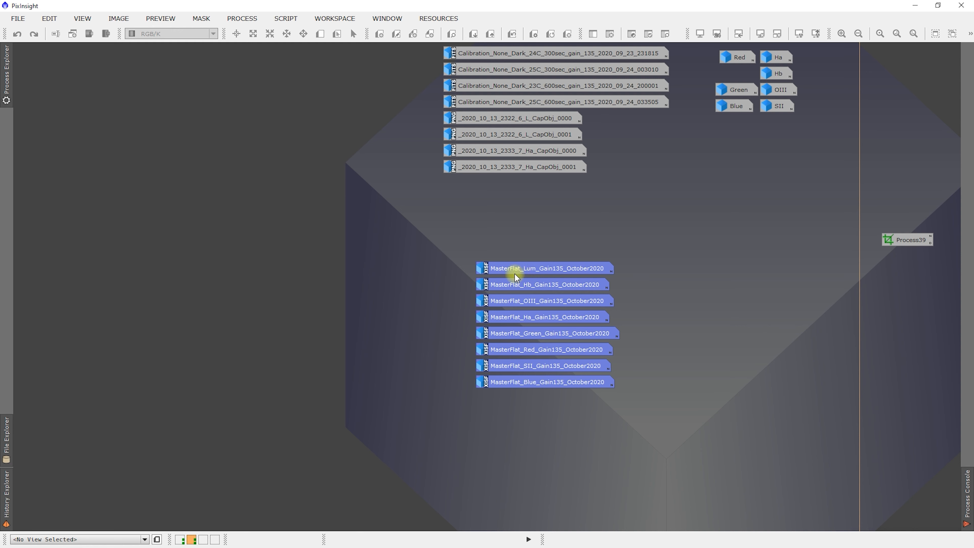
{"action": "left_click_drag", "start_coordinate": [531, 270], "coordinate": [318, 55]}
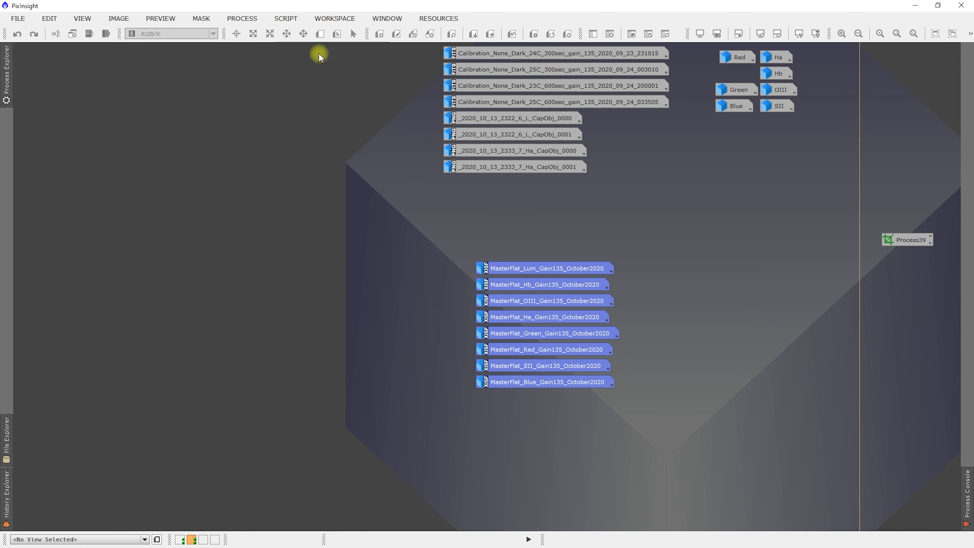
- Delete the DynamicCrop process icon from the second workspace and return to the first workspace
{"action": "right_click", "coordinate": [907, 240]}
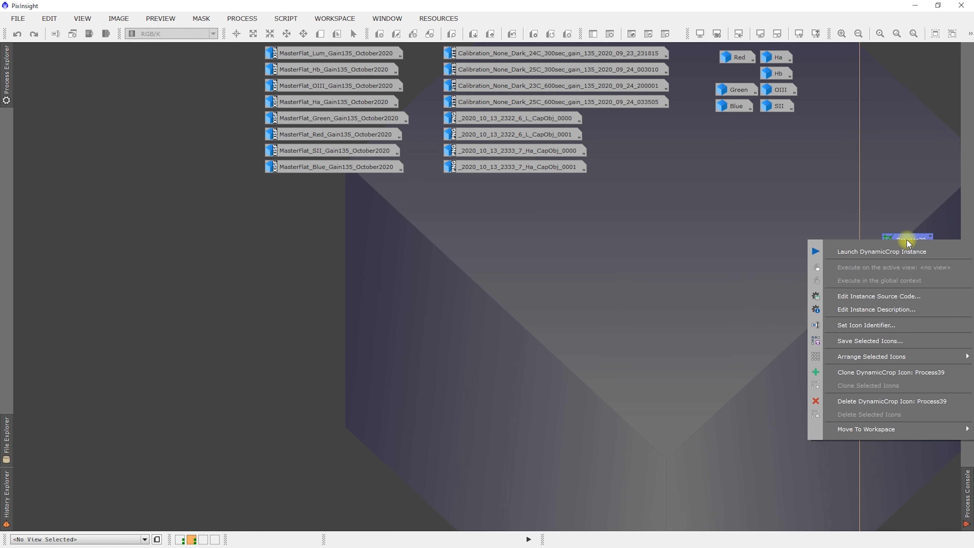
{"action": "left_click", "coordinate": [886, 402]}
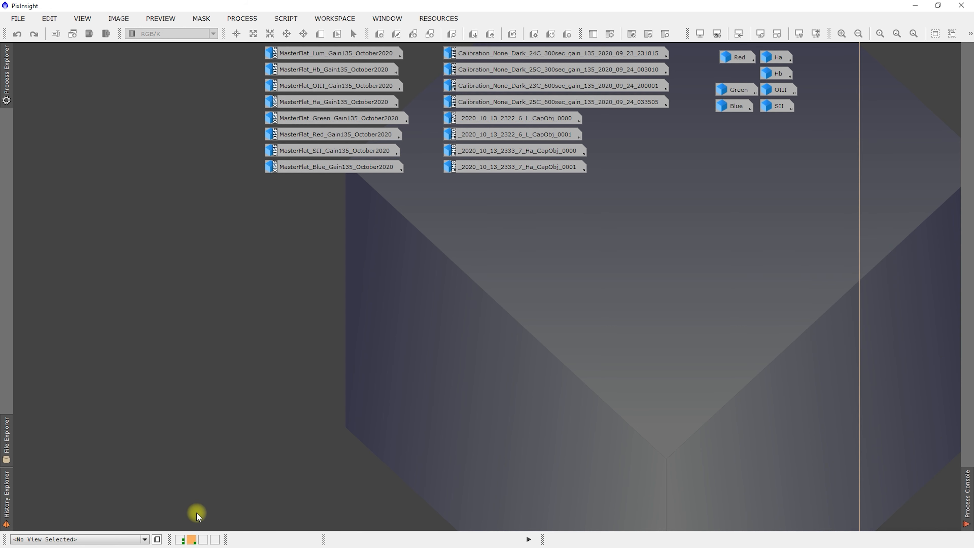
{"action": "left_click", "coordinate": [179, 540]}
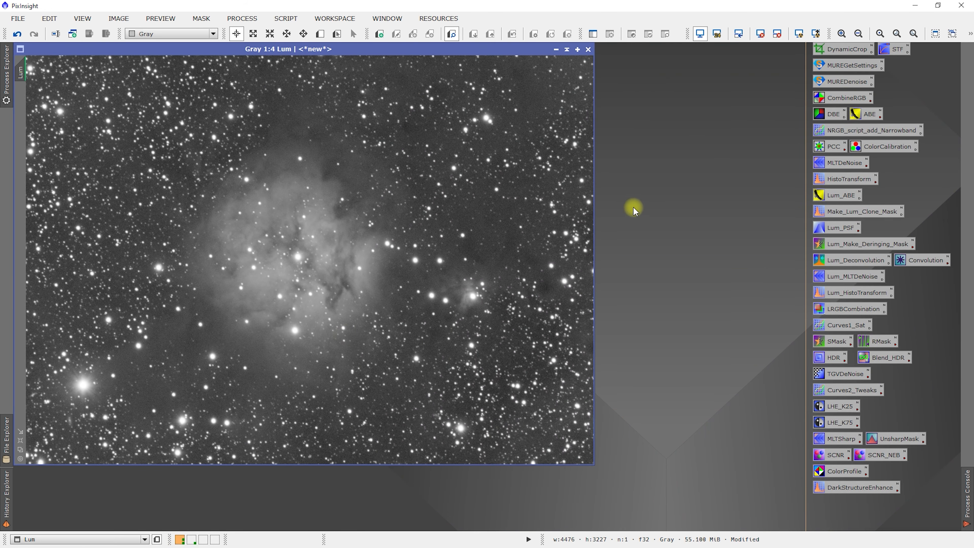
- Execute the MUREDenoise script icon in the global context and move its dialog beside the Lum image
{"action": "right_click", "coordinate": [646, 177]}
{"action": "right_click", "coordinate": [727, 129]}
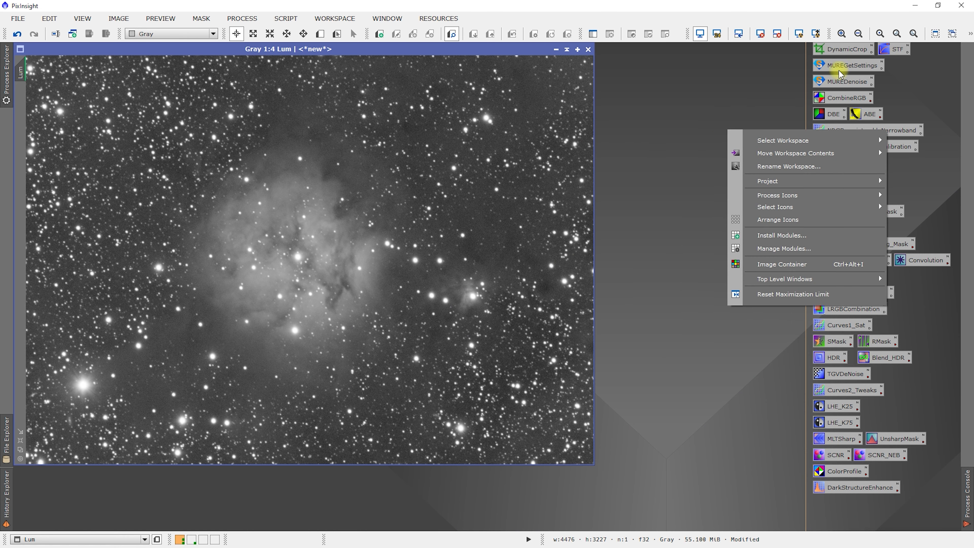
{"action": "right_click", "coordinate": [837, 83]}
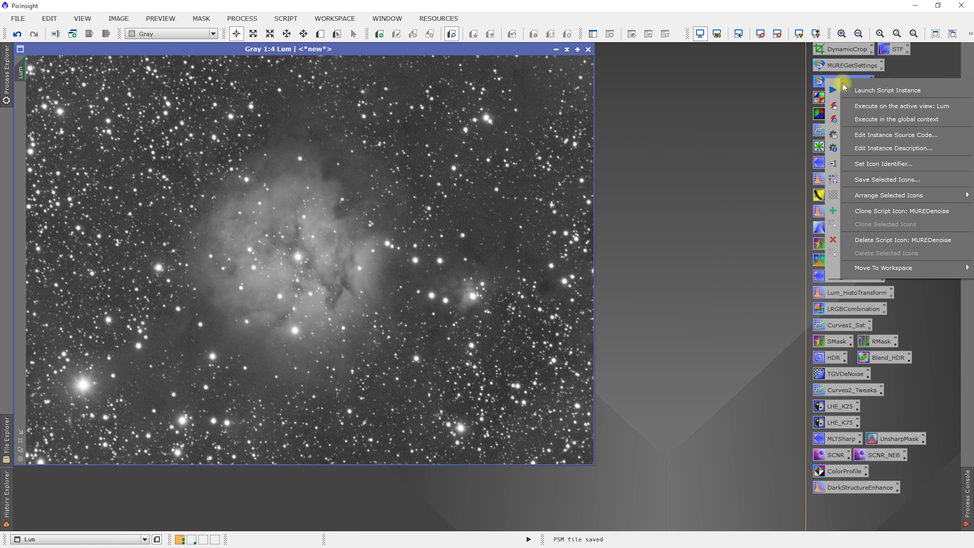
{"action": "left_click", "coordinate": [871, 117]}
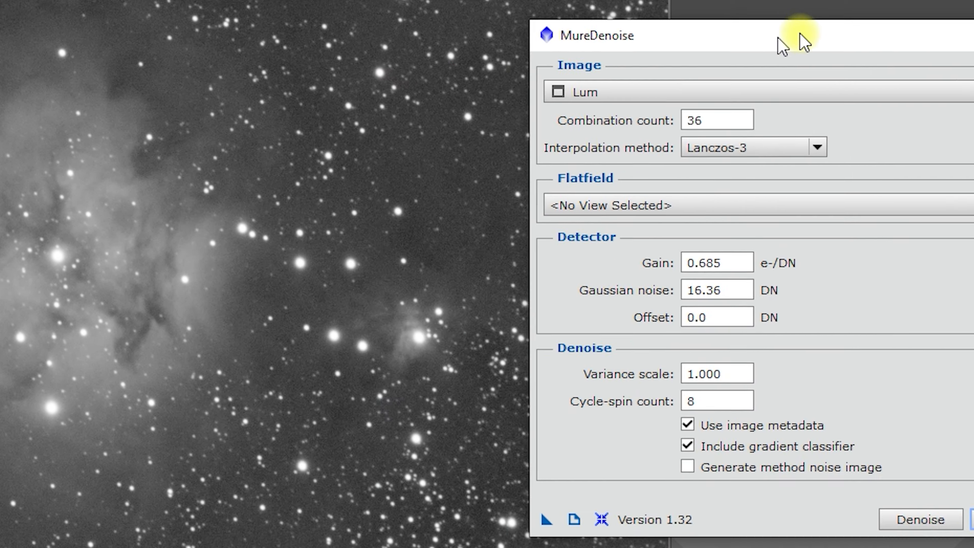
{"action": "left_click_drag", "start_coordinate": [779, 37], "coordinate": [552, 8]}
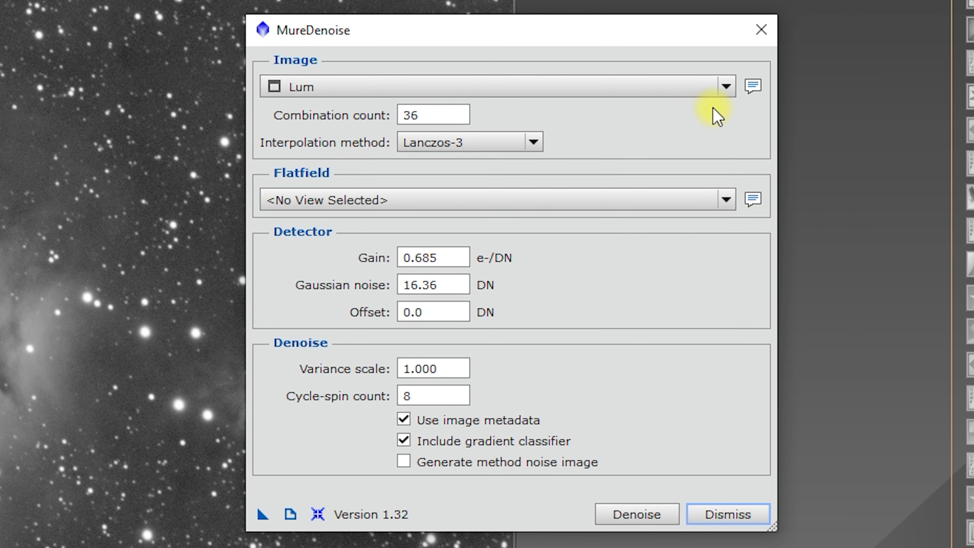
- Keep Lum as the image to denoise and choose MasterFlat_Lum_Gain135_October2020 as its flatfield
{"action": "left_click", "coordinate": [724, 90]}
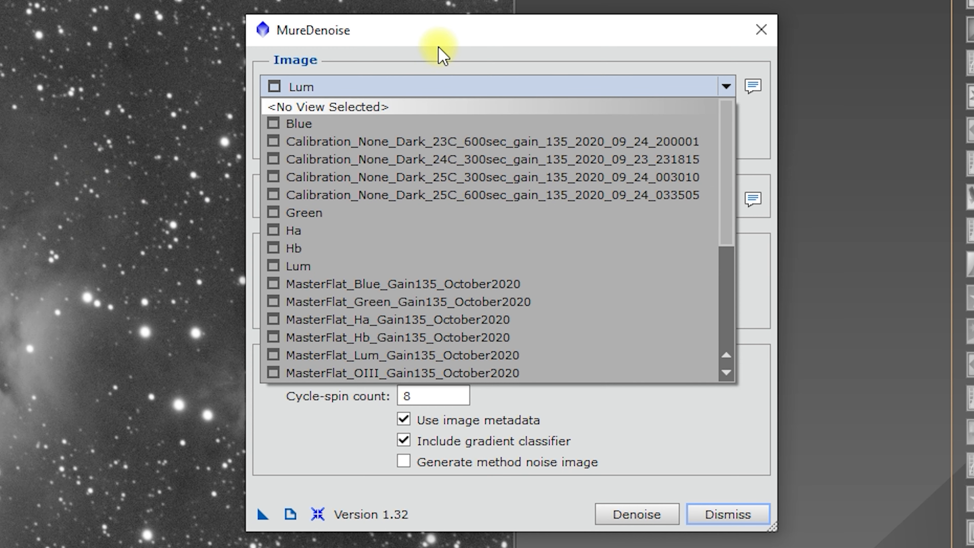
{"action": "left_click", "coordinate": [441, 54]}
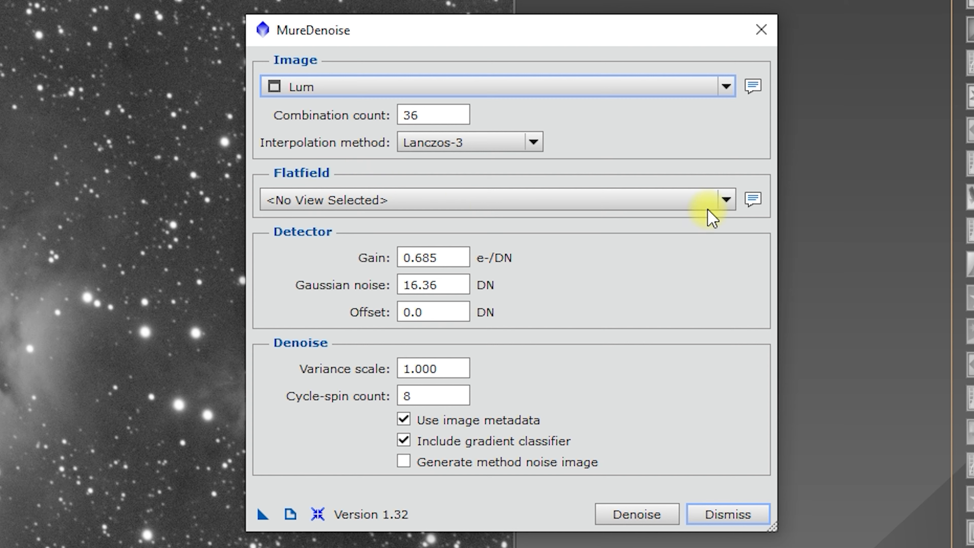
{"action": "left_click", "coordinate": [727, 199]}
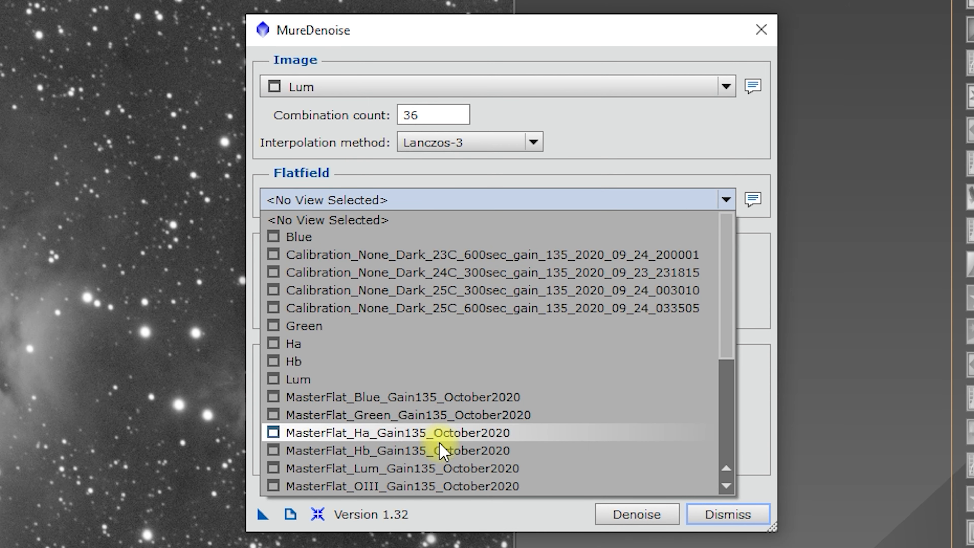
{"action": "left_click", "coordinate": [441, 468]}
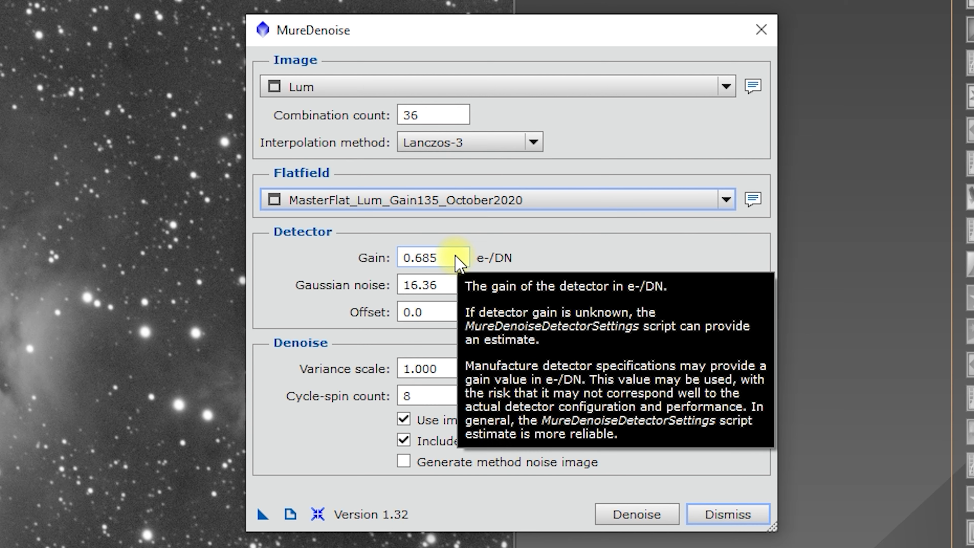
- Set the detector gain to 0.062 e-/DN and the Gaussian noise to 32.37 DN
{"action": "left_click", "coordinate": [460, 261]}
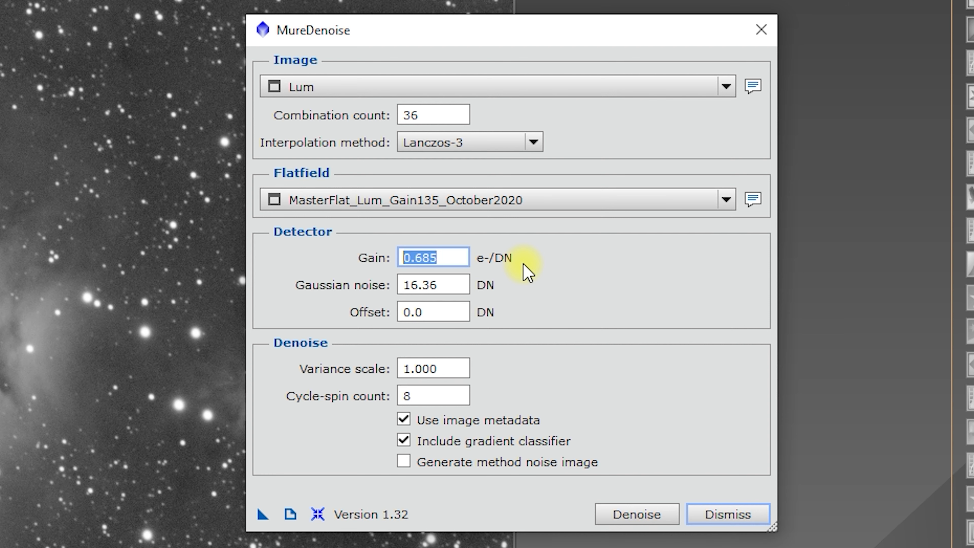
{"action": "type", "text": "0."}
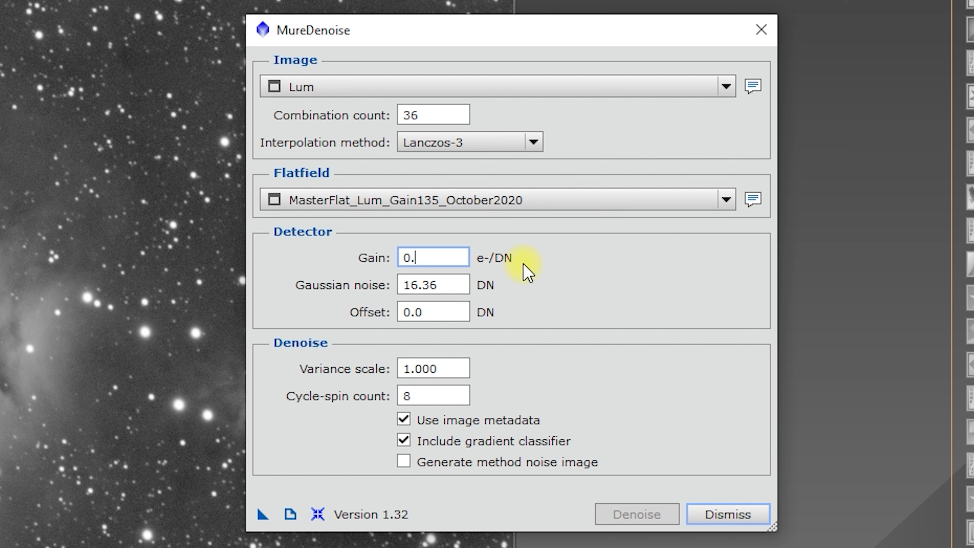
{"action": "type", "text": "062"}
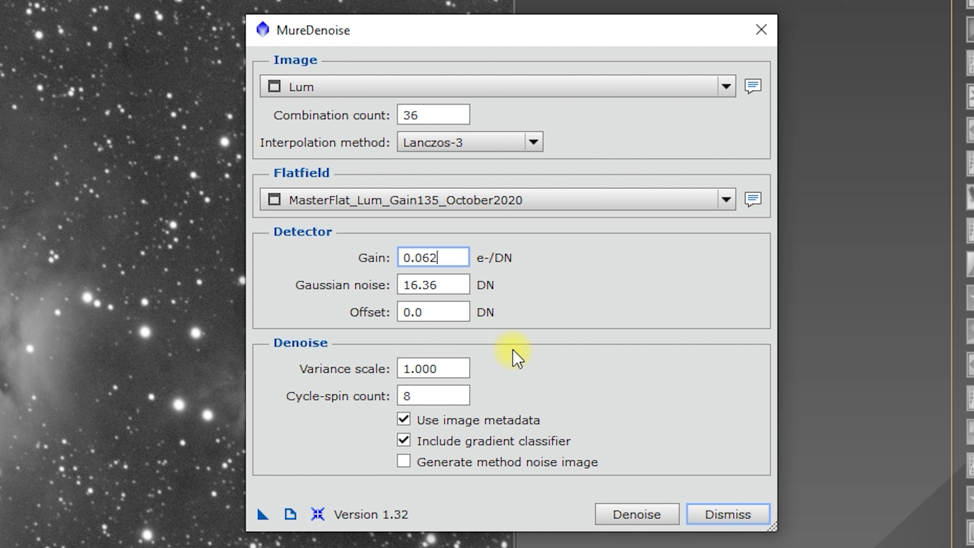
{"action": "left_click", "coordinate": [458, 284]}
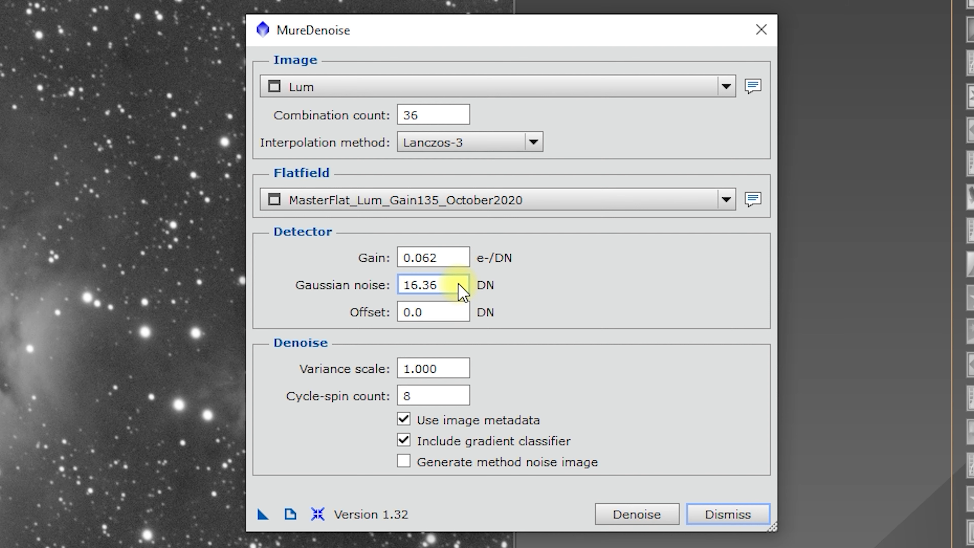
{"action": "double_click", "coordinate": [460, 284]}
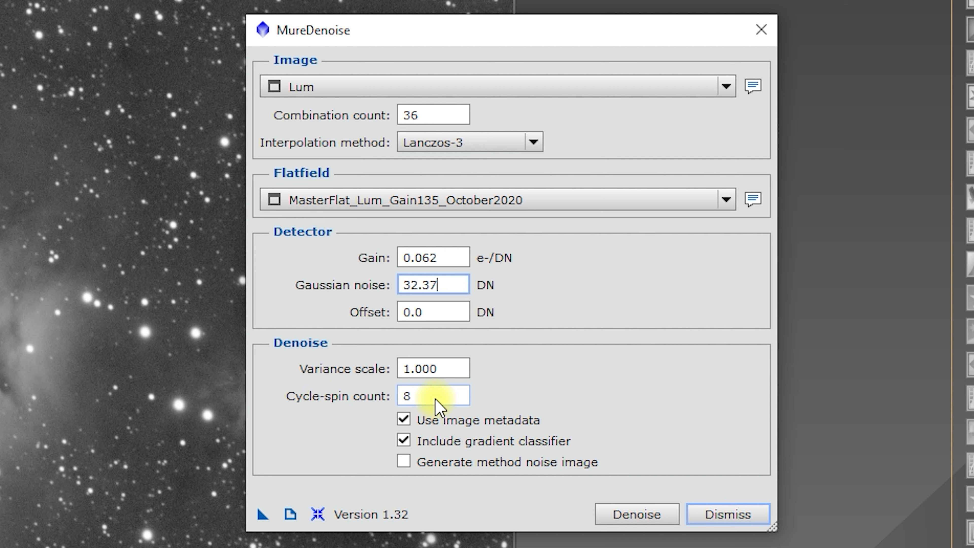
{"action": "mouse_move", "coordinate": [350, 411]}
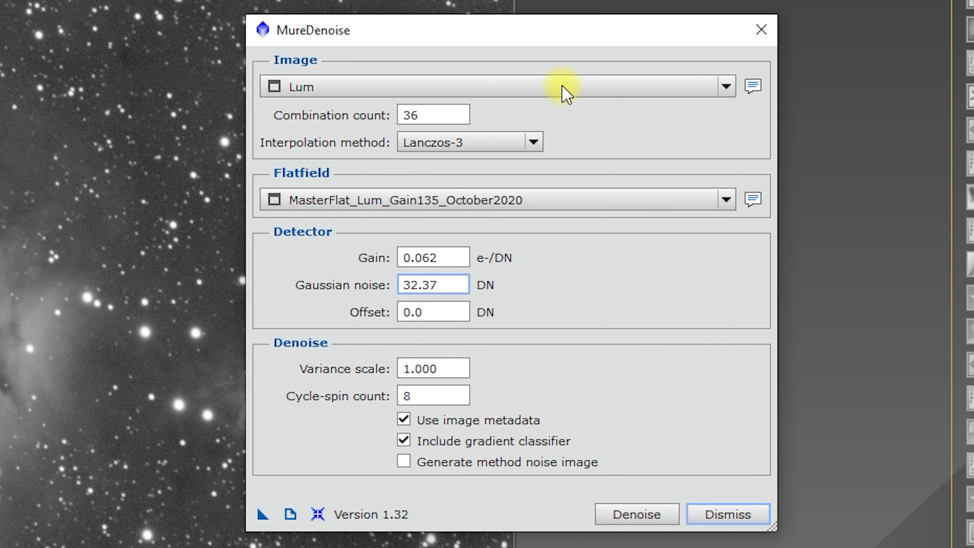
- Keep Lanczos-3 as the interpolation method, denoise the Lum image, and close MureDenoise
{"action": "left_click", "coordinate": [533, 143]}
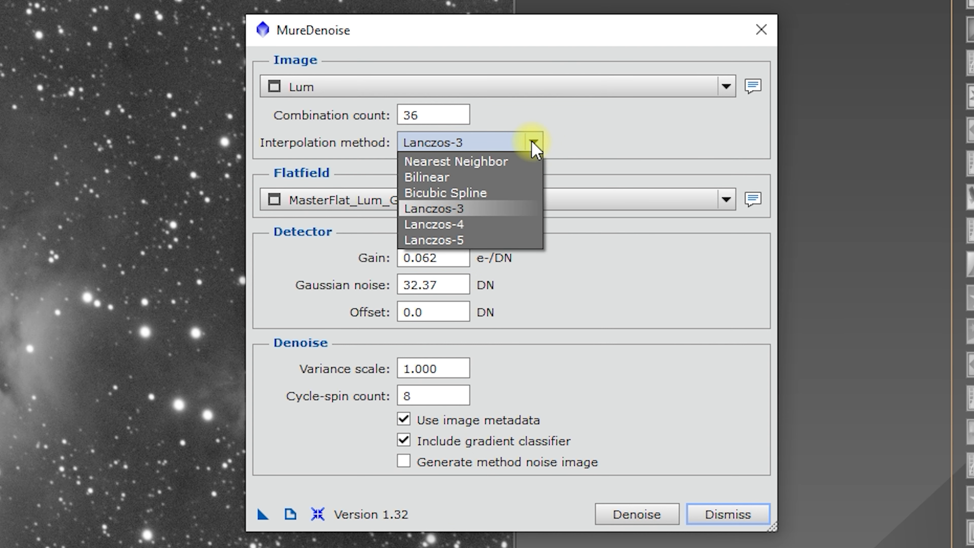
{"action": "left_click", "coordinate": [533, 144]}
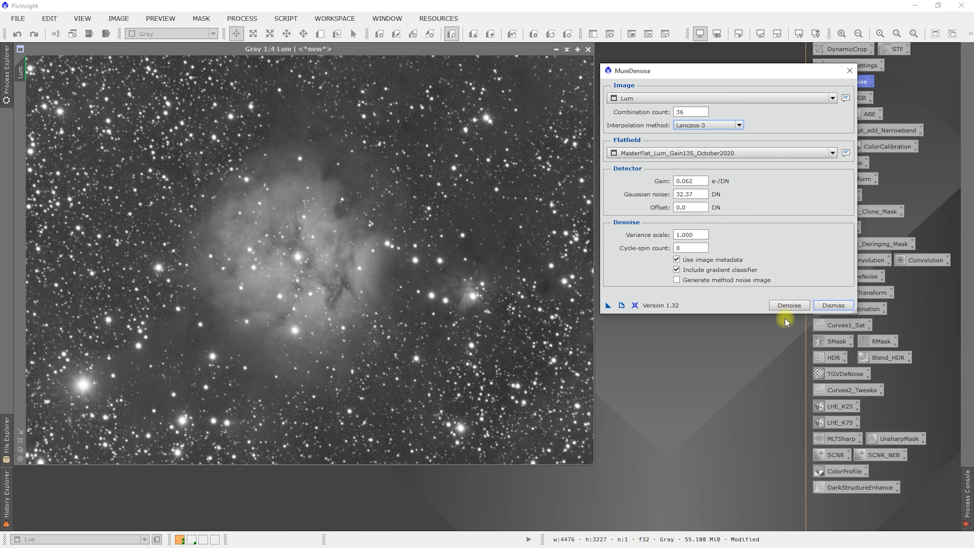
{"action": "left_click", "coordinate": [788, 305]}
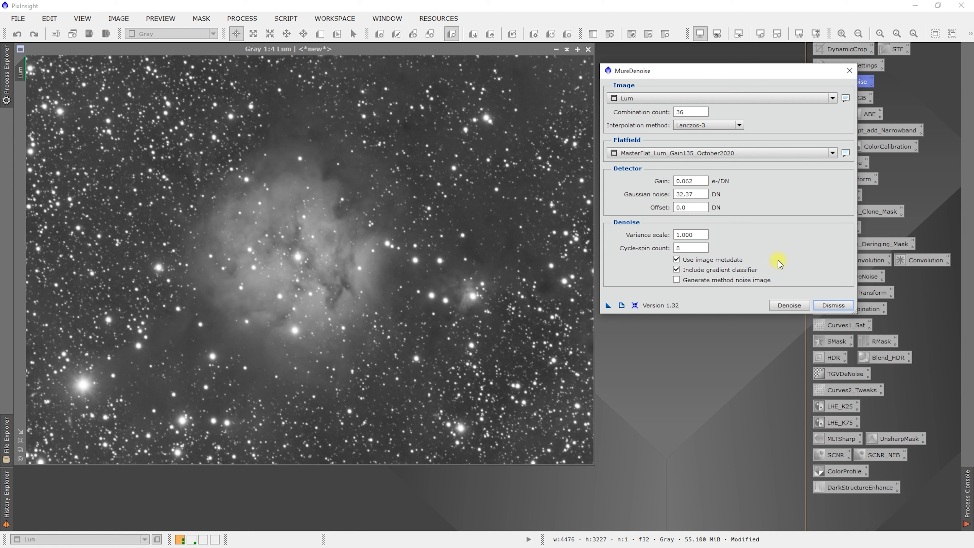
{"action": "left_click", "coordinate": [843, 307]}
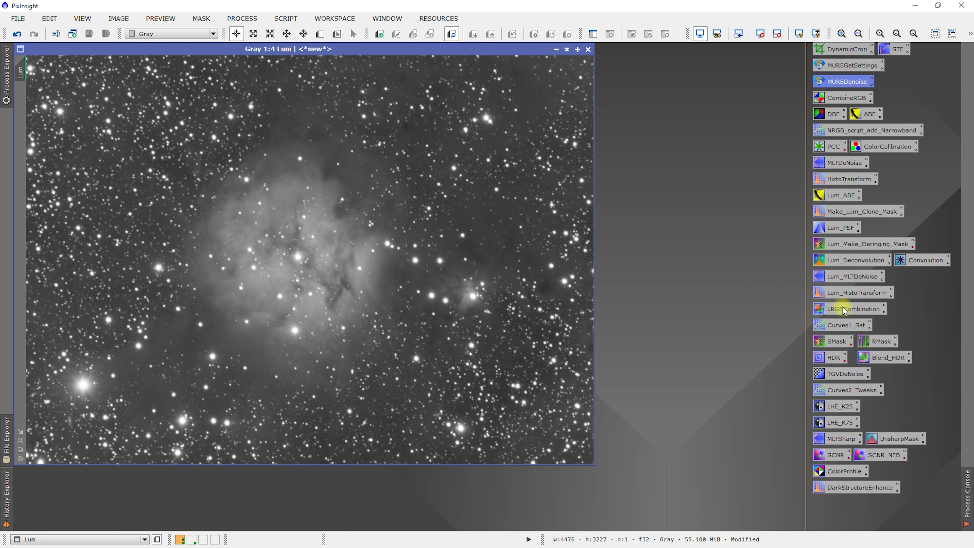
- Review the MureDenoise run's parameters, cycle-spins and method noise in the process log
{"action": "left_click", "coordinate": [965, 505]}
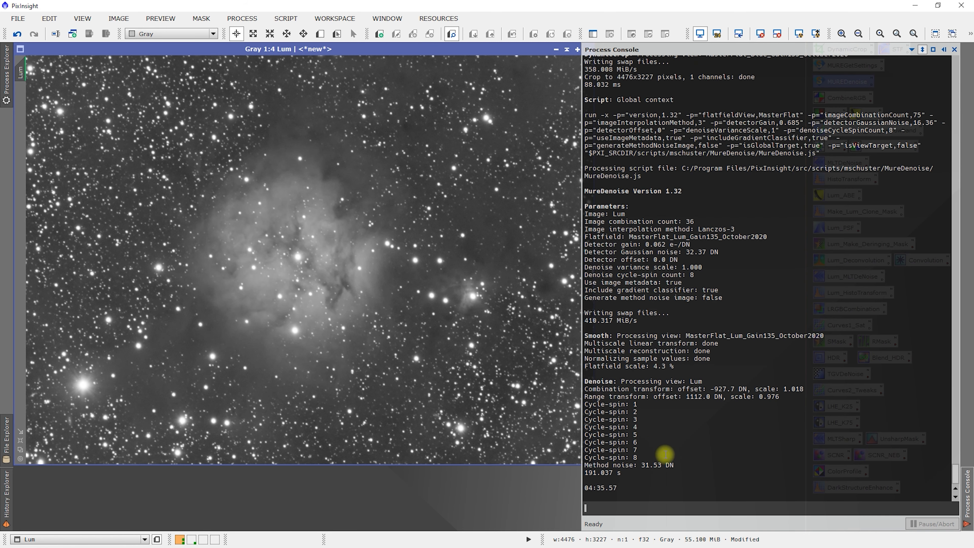
{"action": "left_click_drag", "start_coordinate": [665, 463], "coordinate": [576, 395]}
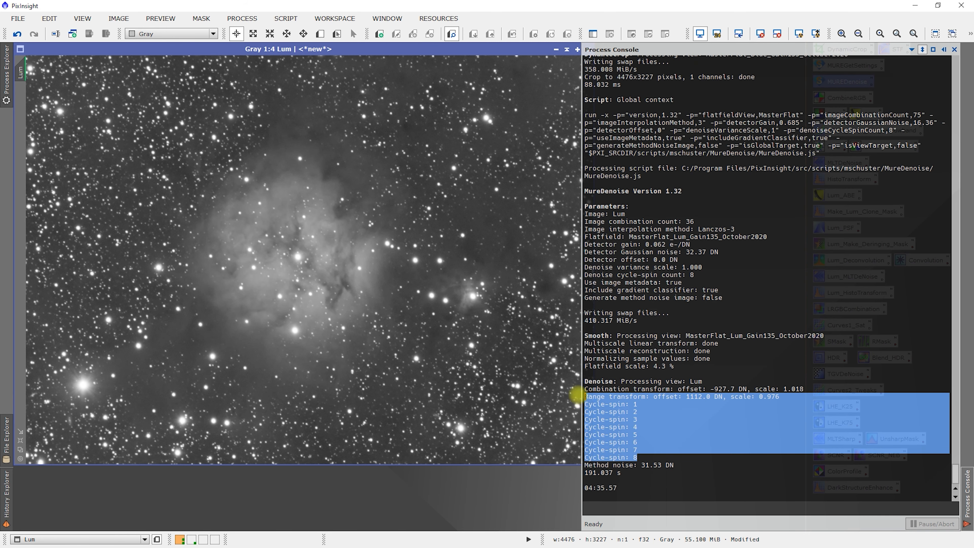
{"action": "left_click", "coordinate": [681, 472]}
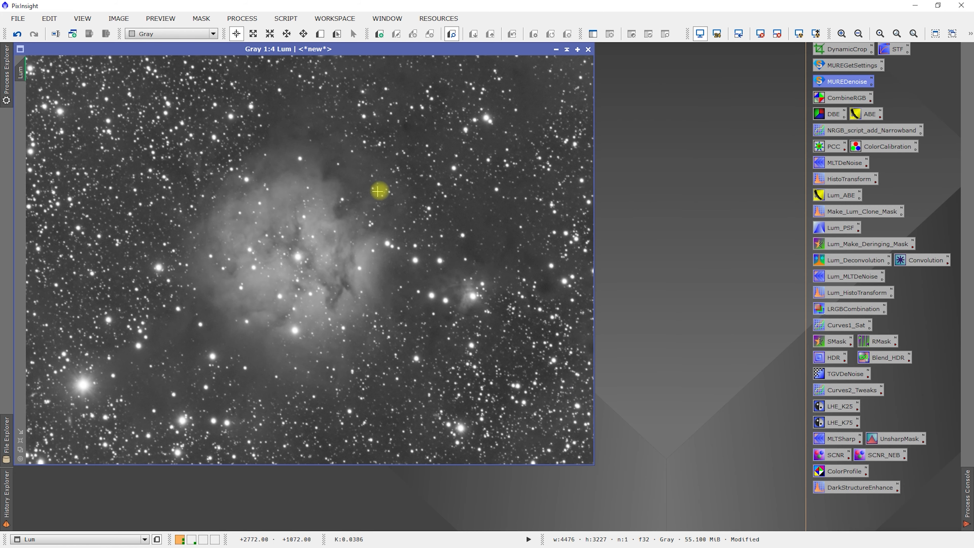
- Examine the remaining noise and star detail in the starry background of the denoised Lum image up close
{"action": "scroll", "coordinate": [441, 231], "scroll_direction": "up", "scroll_amount": 1}
{"action": "scroll", "coordinate": [495, 234], "scroll_direction": "down", "scroll_amount": 2}
{"action": "scroll", "coordinate": [485, 240], "scroll_direction": "up", "scroll_amount": 1}
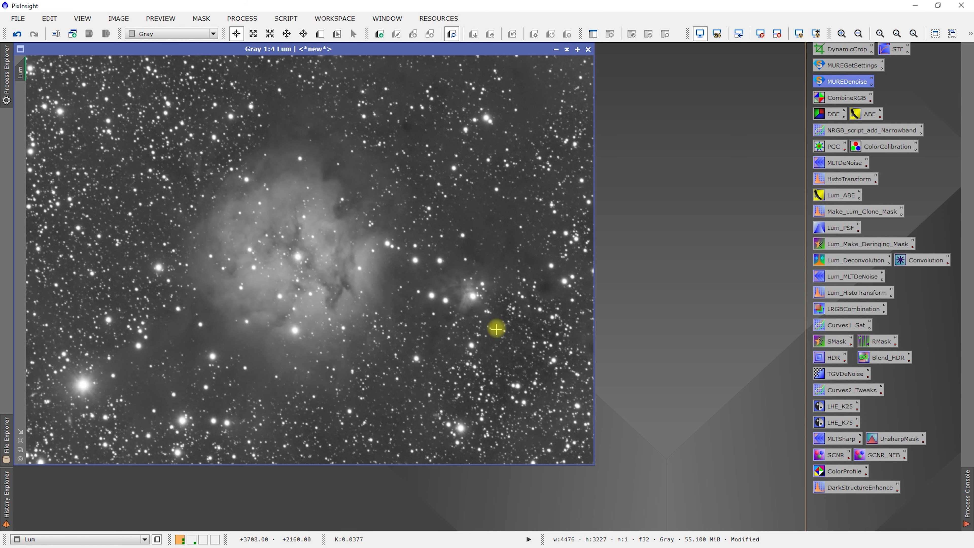
{"action": "scroll", "coordinate": [493, 331], "scroll_direction": "up", "scroll_amount": 3}
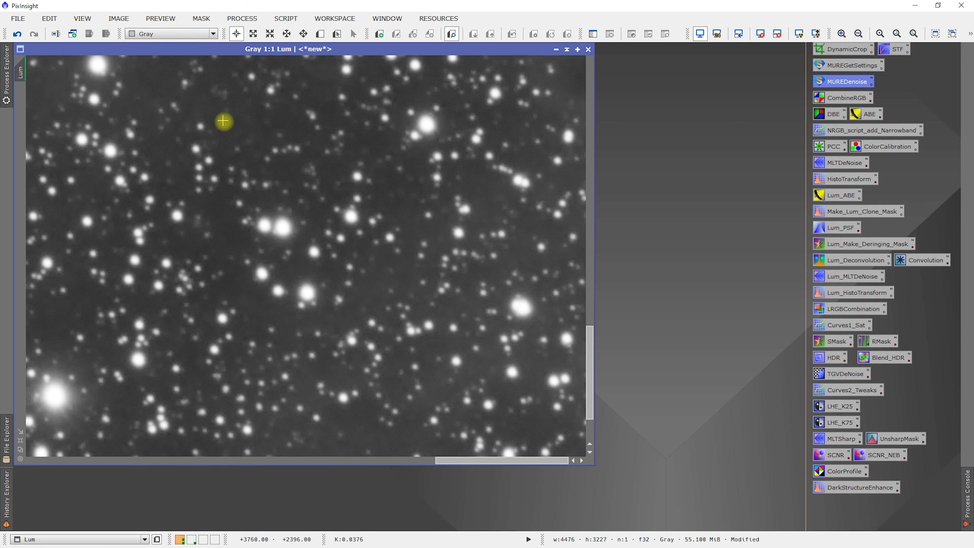
{"action": "left_click", "coordinate": [589, 370]}
{"action": "left_click_drag", "start_coordinate": [589, 370], "coordinate": [581, 320]}
{"action": "scroll", "coordinate": [315, 230], "scroll_direction": "up", "scroll_amount": 2}
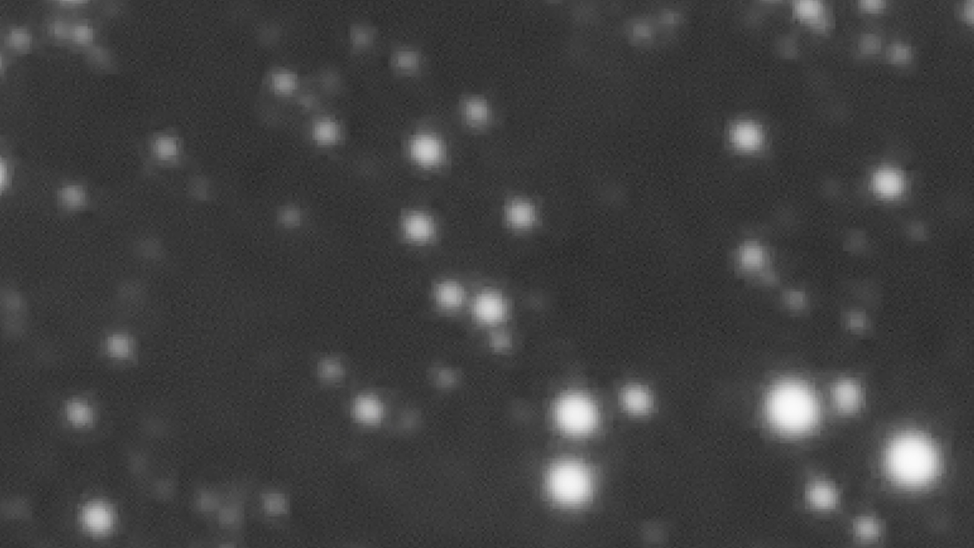
{"action": "scroll", "coordinate": [367, 76], "scroll_direction": "down", "scroll_amount": 5}
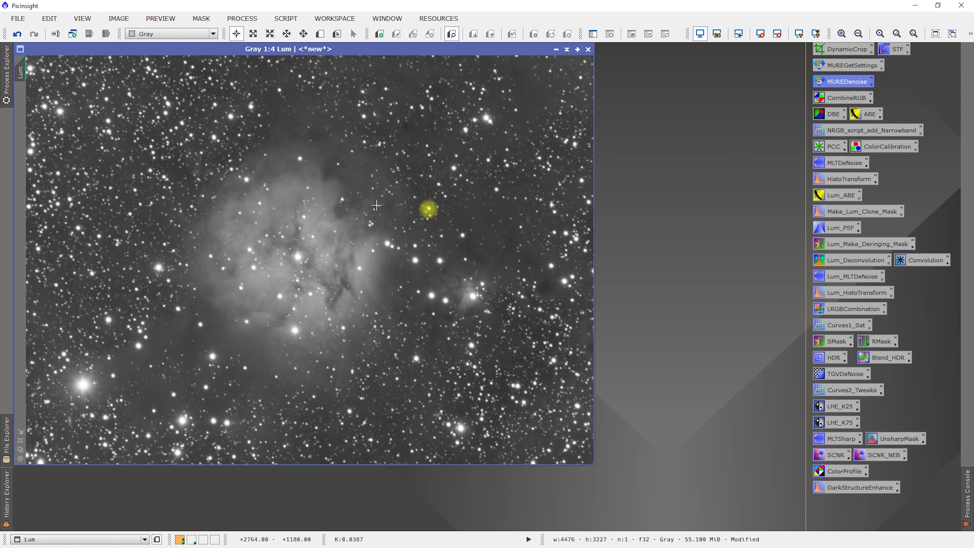
- Compare a faint area of Lum at 2:1 before and after denoising by undoing and redoing the MureDenoise run
{"action": "scroll", "coordinate": [451, 203], "scroll_direction": "up", "scroll_amount": 3}
{"action": "scroll", "coordinate": [450, 202], "scroll_direction": "up", "scroll_amount": 1}
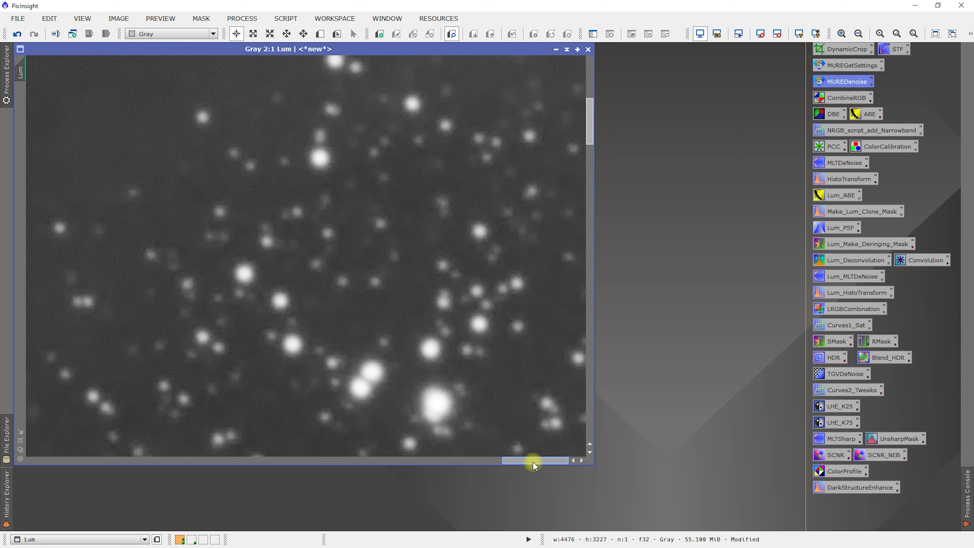
{"action": "left_click_drag", "start_coordinate": [535, 459], "coordinate": [297, 459]}
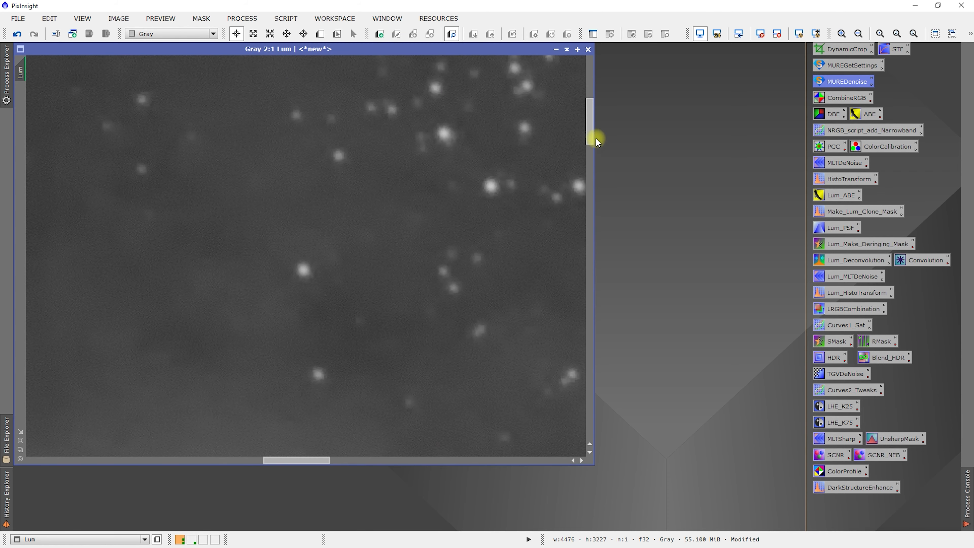
{"action": "left_click_drag", "start_coordinate": [582, 124], "coordinate": [584, 350]}
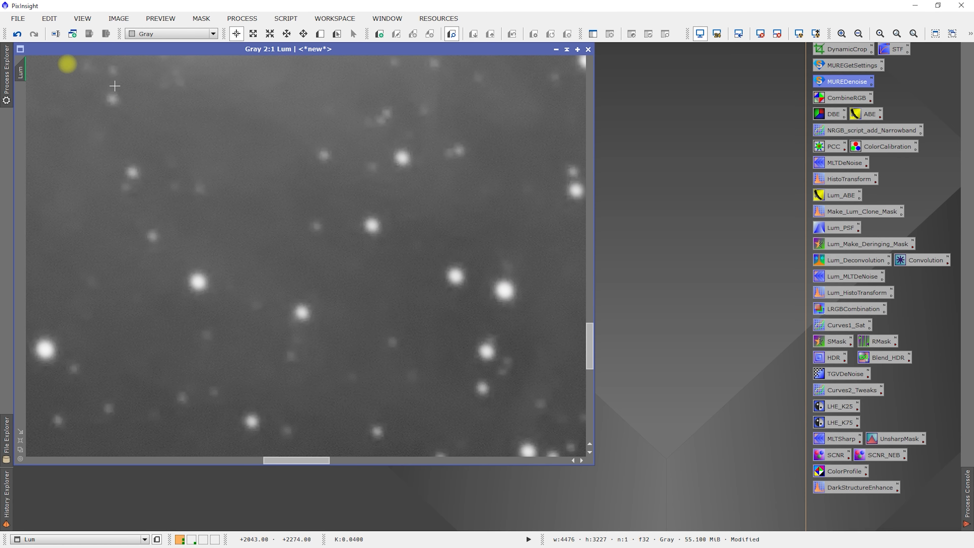
{"action": "left_click", "coordinate": [20, 34]}
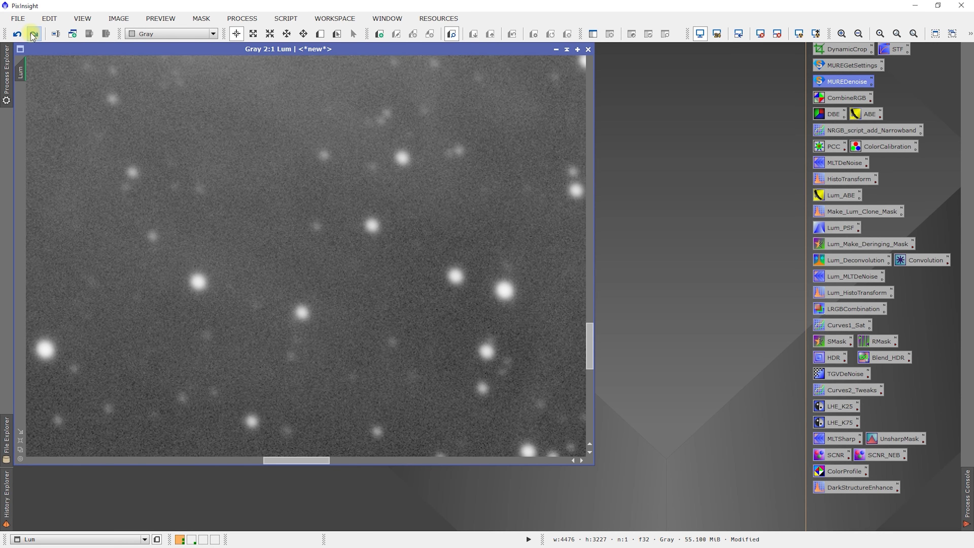
{"action": "left_click", "coordinate": [33, 35]}
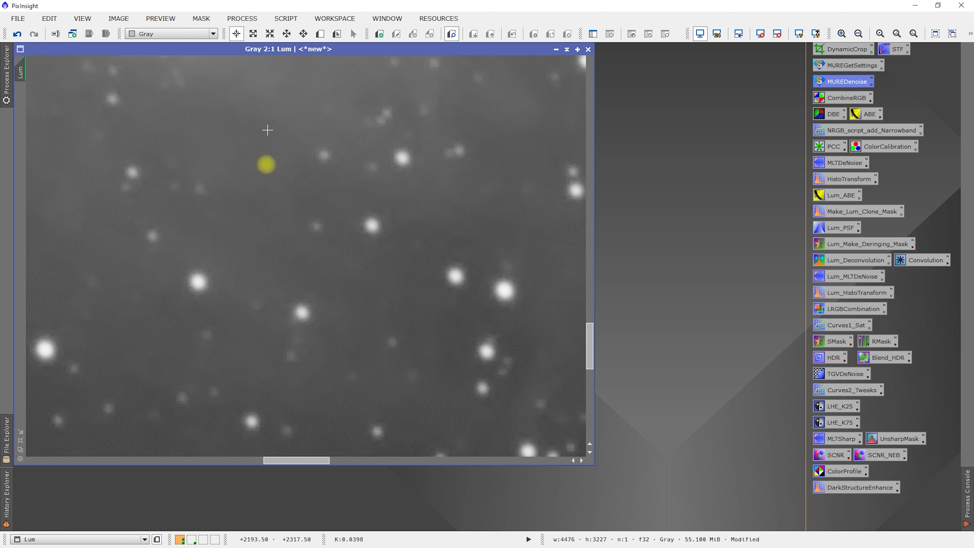
- Compare the central nebula at 1:2 and 1:1 with and without the noise reduction, leaving the denoised version applied
{"action": "scroll", "coordinate": [250, 188], "scroll_direction": "down", "scroll_amount": 2}
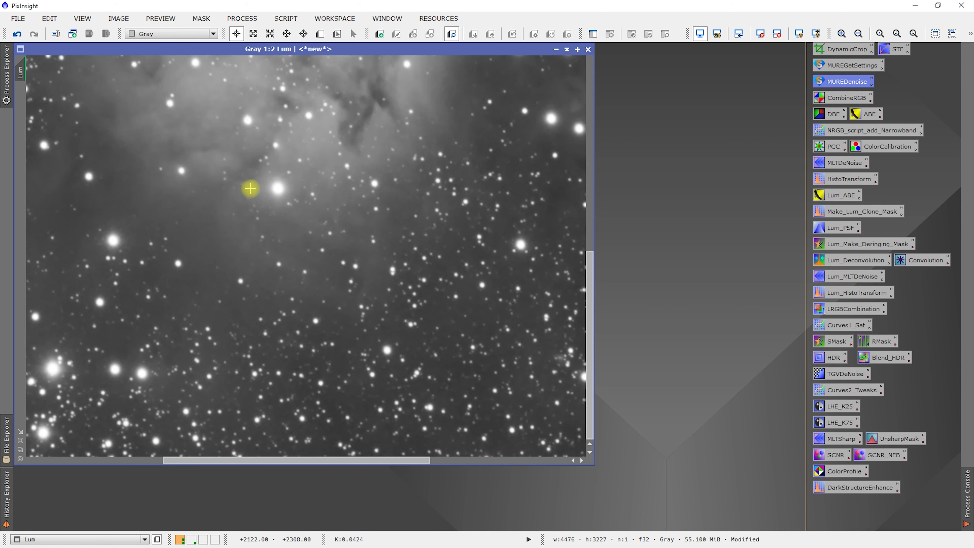
{"action": "left_click_drag", "start_coordinate": [591, 314], "coordinate": [581, 208]}
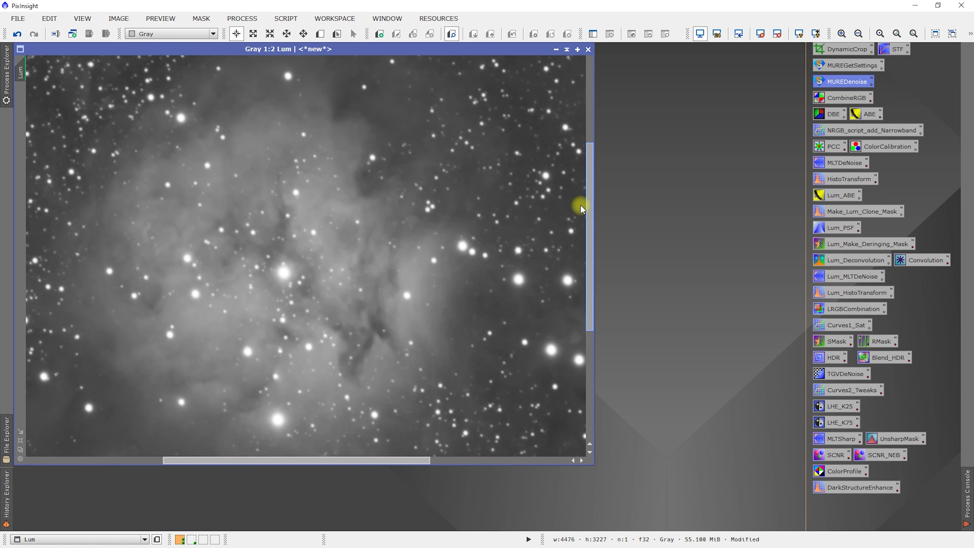
{"action": "left_click", "coordinate": [15, 35]}
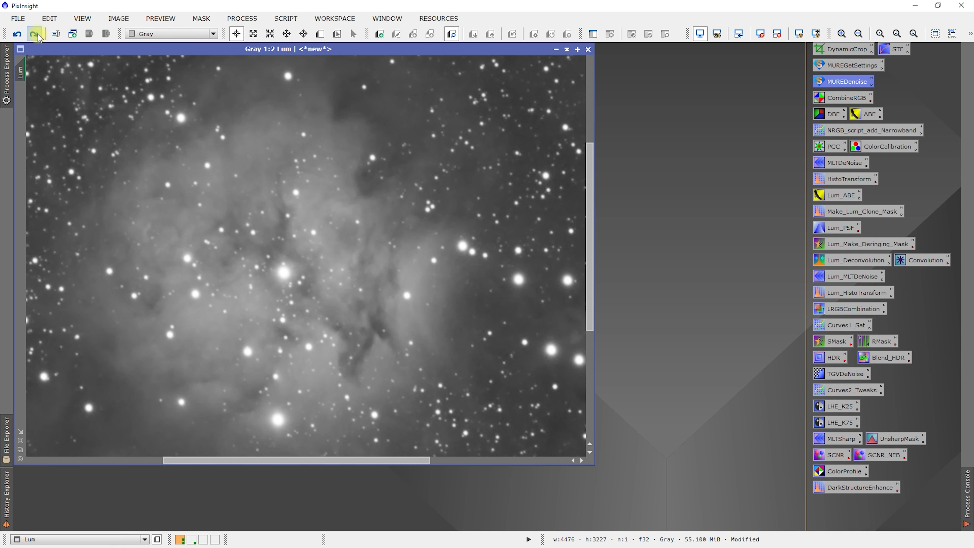
{"action": "left_click", "coordinate": [38, 33]}
{"action": "scroll", "coordinate": [367, 302], "scroll_direction": "up", "scroll_amount": 1}
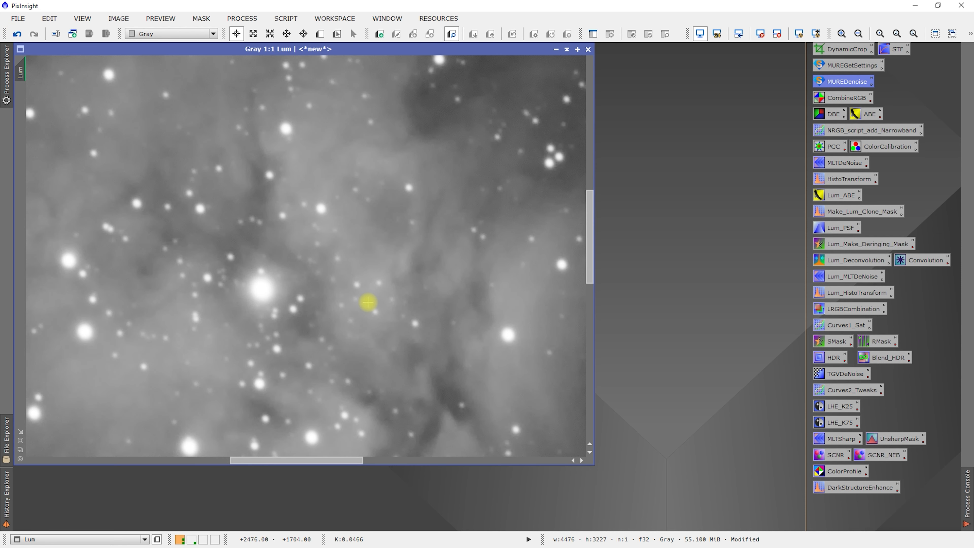
{"action": "left_click", "coordinate": [21, 32]}
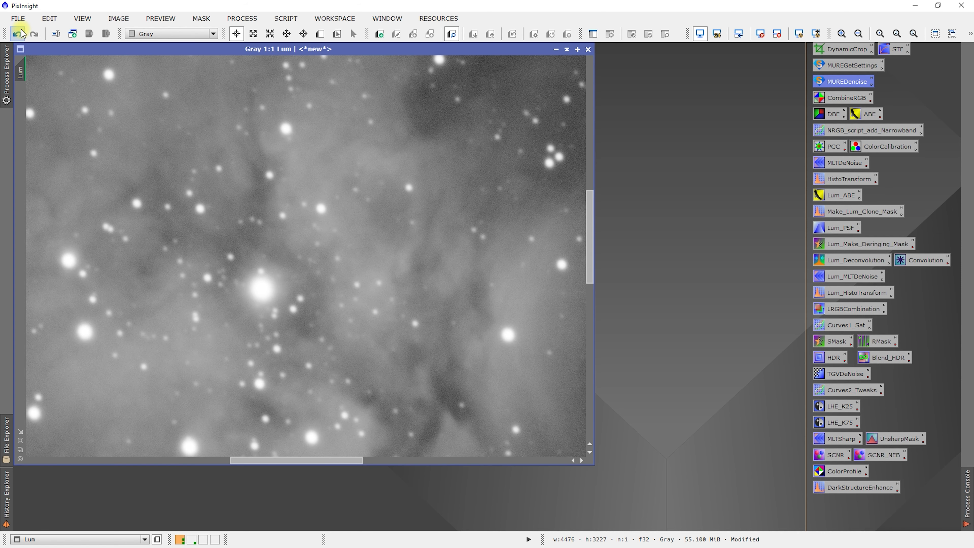
{"action": "left_click", "coordinate": [36, 34]}
{"action": "scroll", "coordinate": [478, 286], "scroll_direction": "down", "scroll_amount": 1}
{"action": "scroll", "coordinate": [477, 286], "scroll_direction": "down", "scroll_amount": 1}
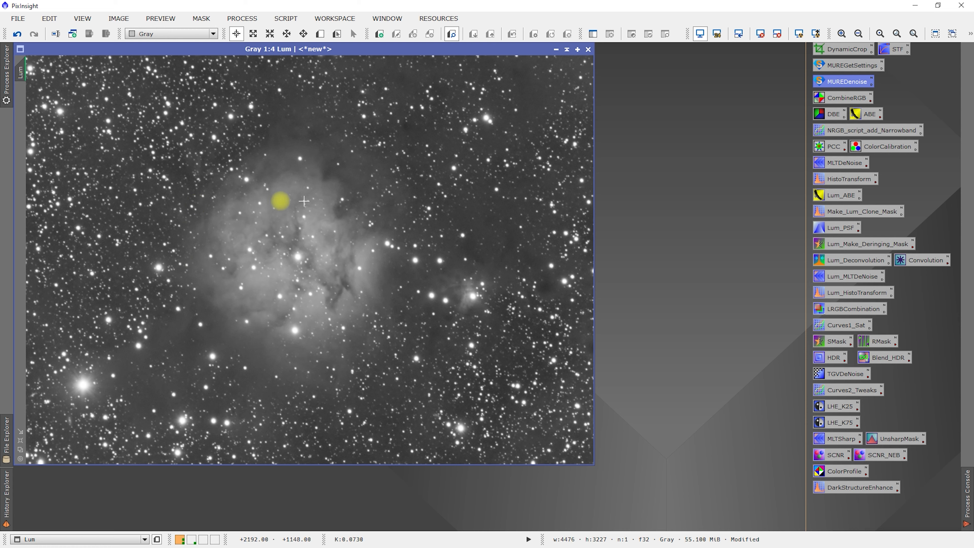
- Launch MureDenoise from its script icon with Blue as the image and MasterFlat_Blue_Gain135_October2020 as the flatfield
{"action": "right_click", "coordinate": [836, 82]}
{"action": "left_click", "coordinate": [875, 115]}
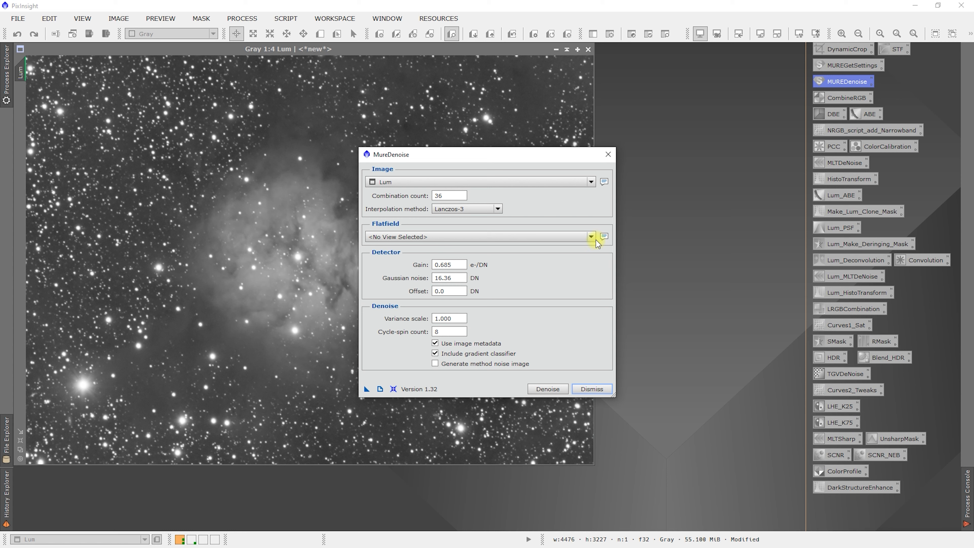
{"action": "left_click", "coordinate": [591, 182]}
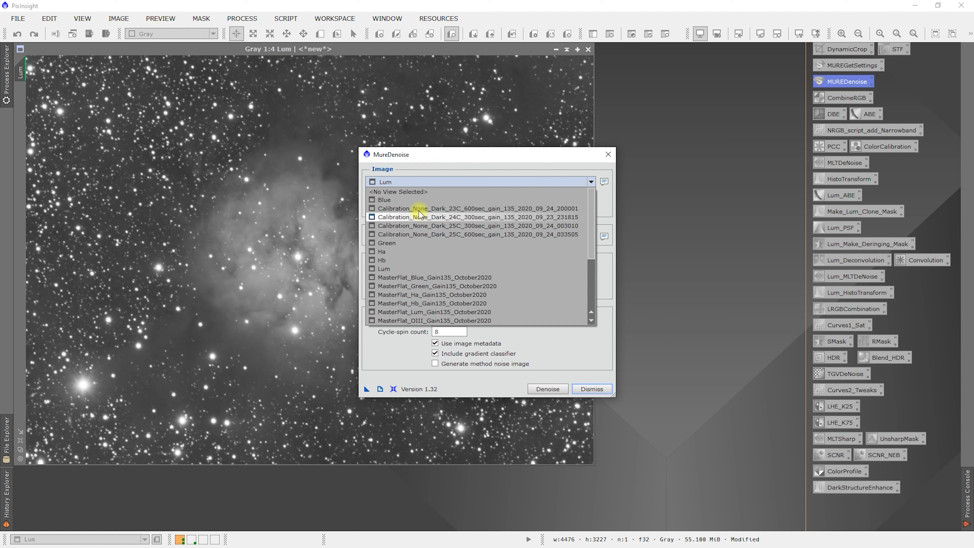
{"action": "left_click", "coordinate": [415, 200]}
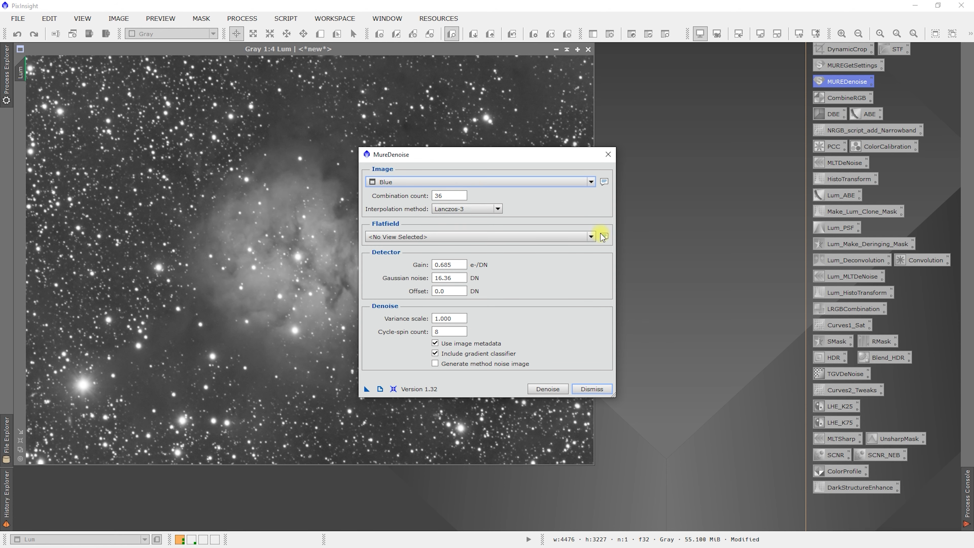
{"action": "left_click", "coordinate": [590, 237]}
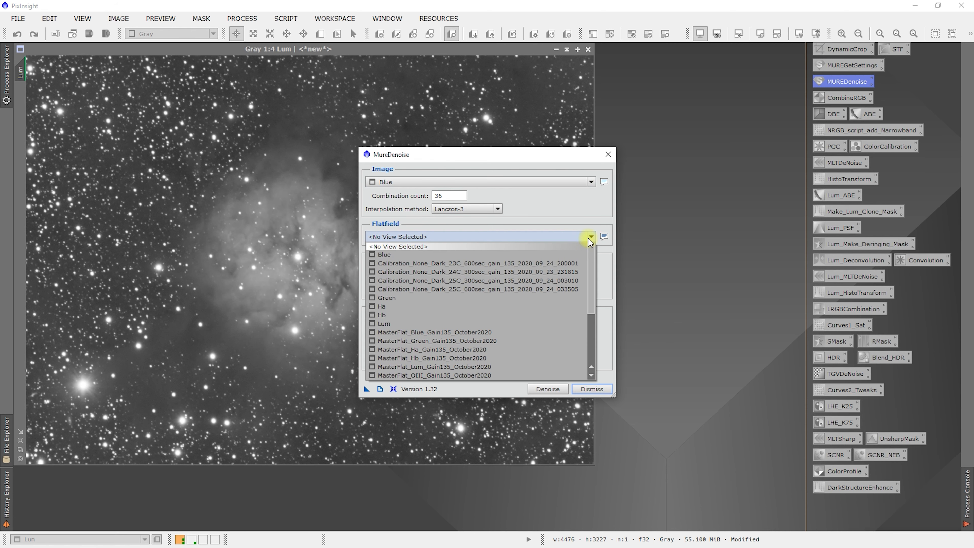
{"action": "left_click", "coordinate": [451, 335]}
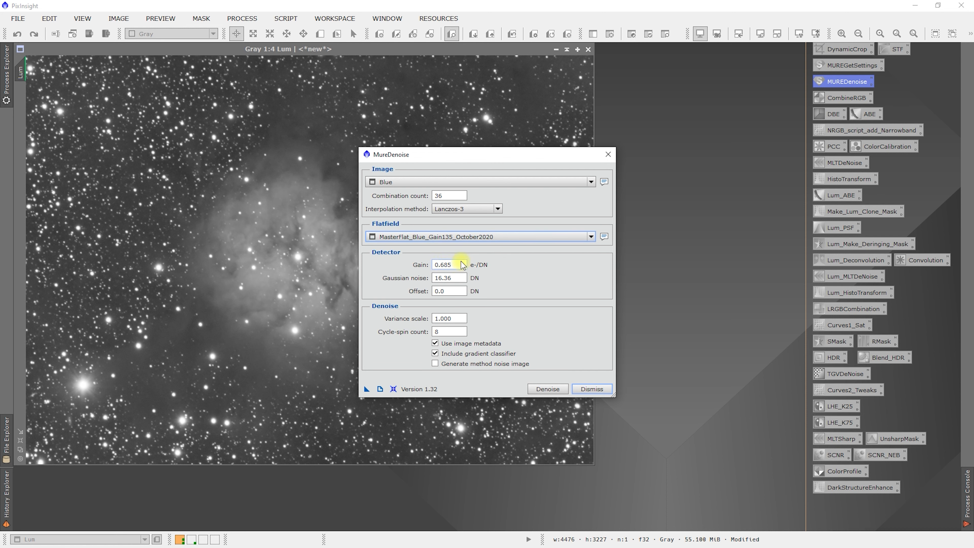
- Set the detector gain to 0.062 e-/DN and Gaussian noise to 38.94 DN, and run the denoising on Blue
{"action": "double_click", "coordinate": [460, 265]}
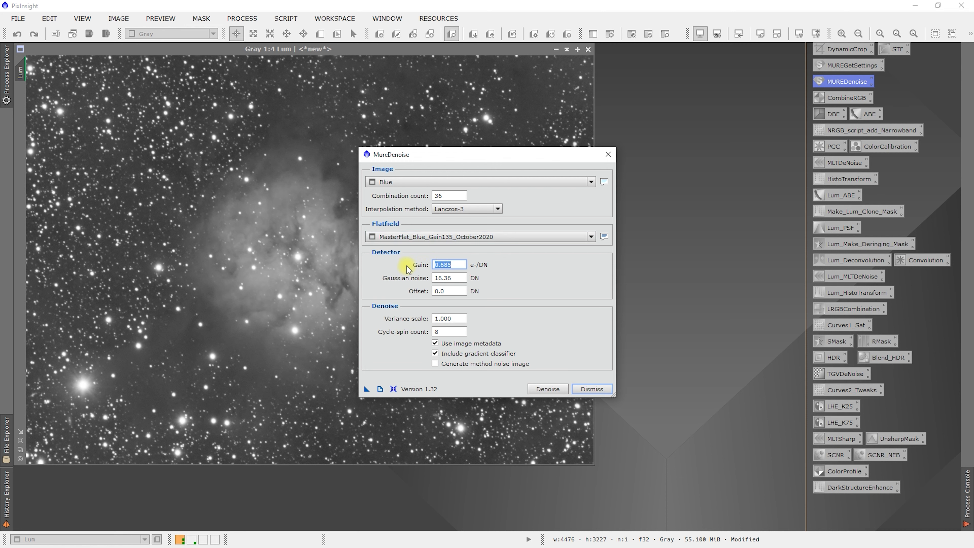
{"action": "type", "text": "0.062"}
{"action": "left_click", "coordinate": [456, 277]}
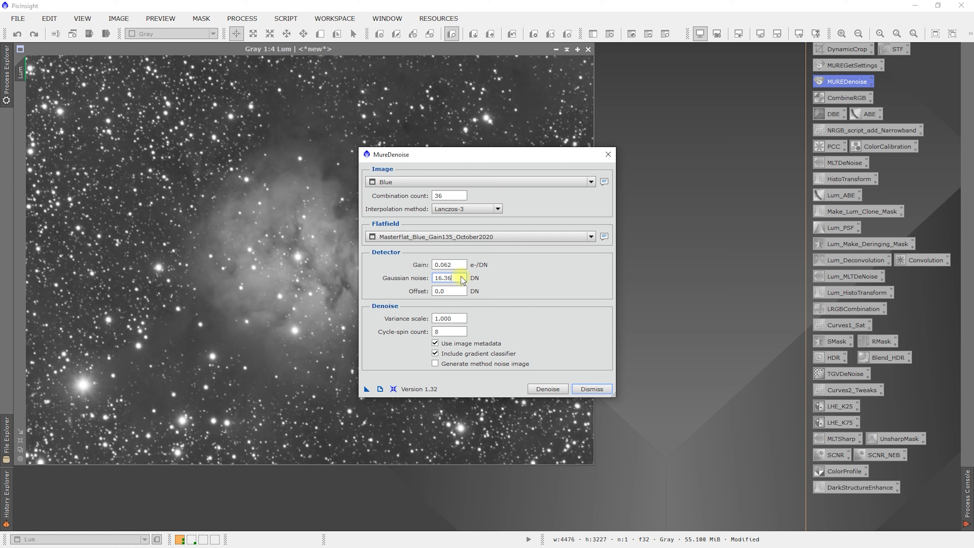
{"action": "left_click_drag", "start_coordinate": [462, 277], "coordinate": [419, 274]}
{"action": "type", "text": "38.94"}
{"action": "left_click", "coordinate": [548, 389]}
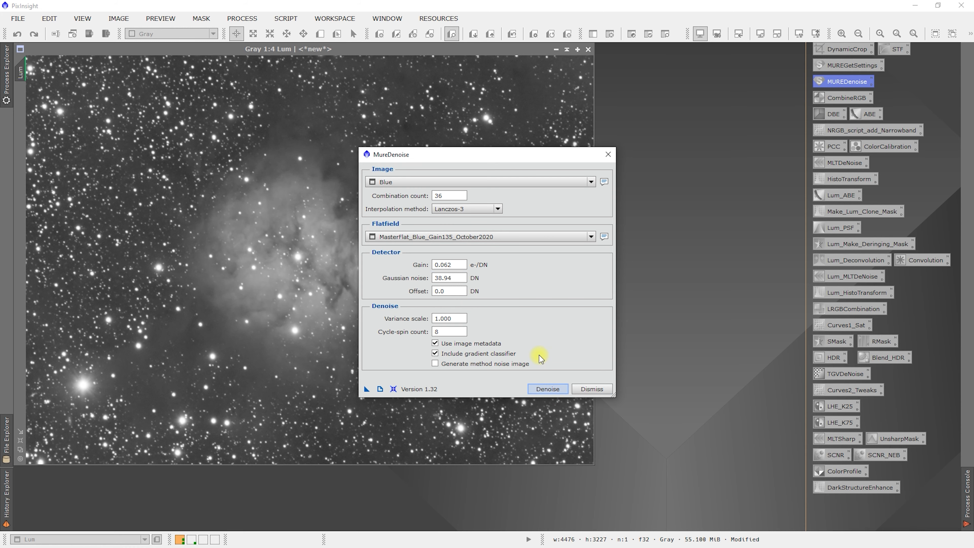